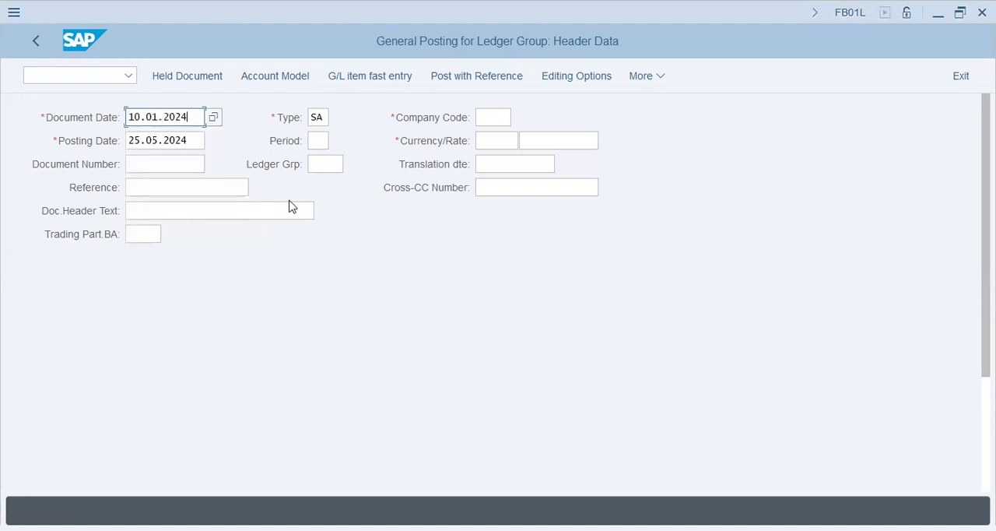
# Set the company code in the posting header to XAP9
pyautogui.press('Tab')
pyautogui.hotkey('shift', 'Tab')
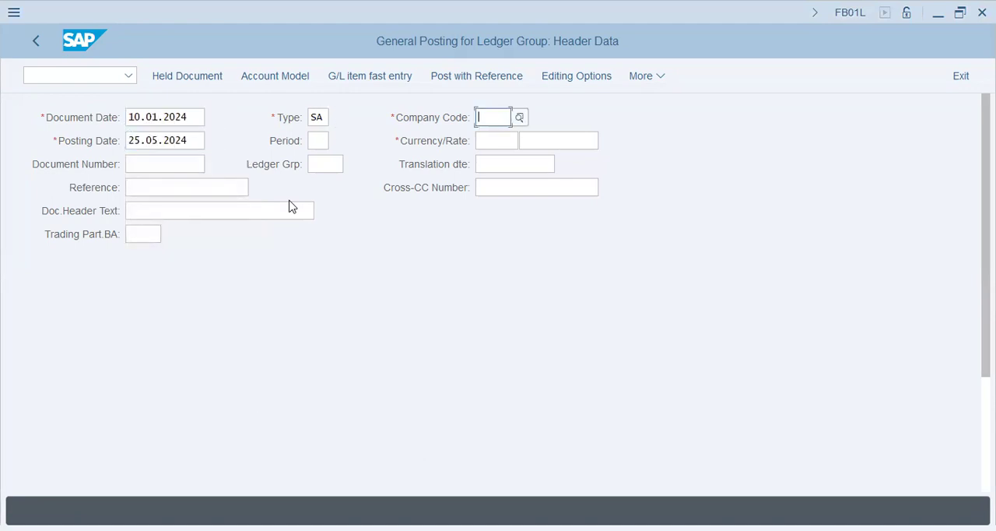
pyautogui.write('xap9')
pyautogui.press('BackSpace')
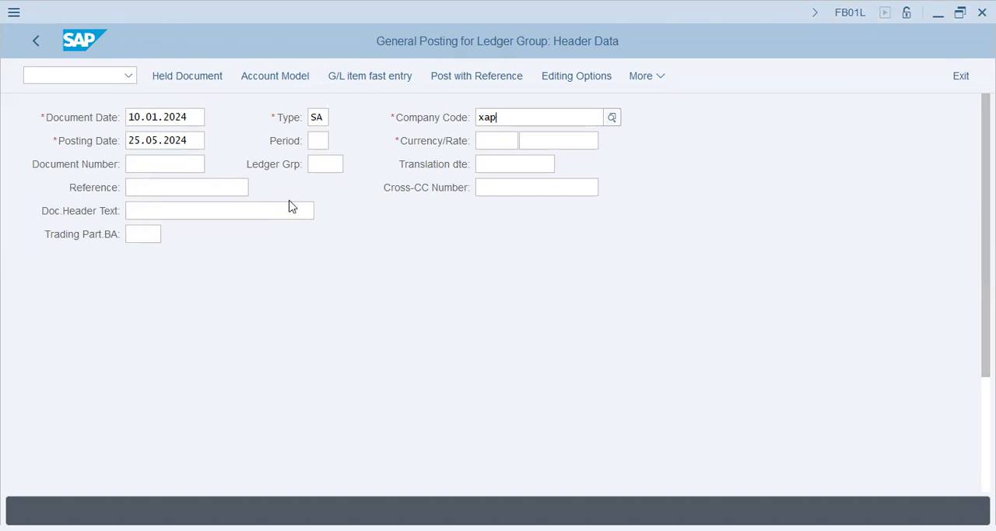
pyautogui.press('Down')
pyautogui.press('Down')
pyautogui.press('Up')
pyautogui.press('Down')
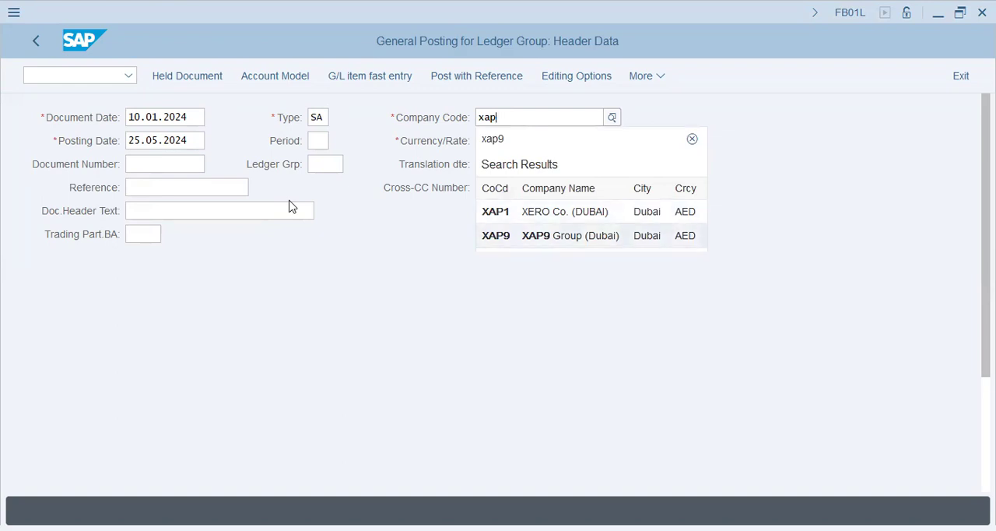
pyautogui.press('Tab')
# Set the posting date to 10.01.2024 and the currency to AED in the document header
pyautogui.write('10.01.2024')
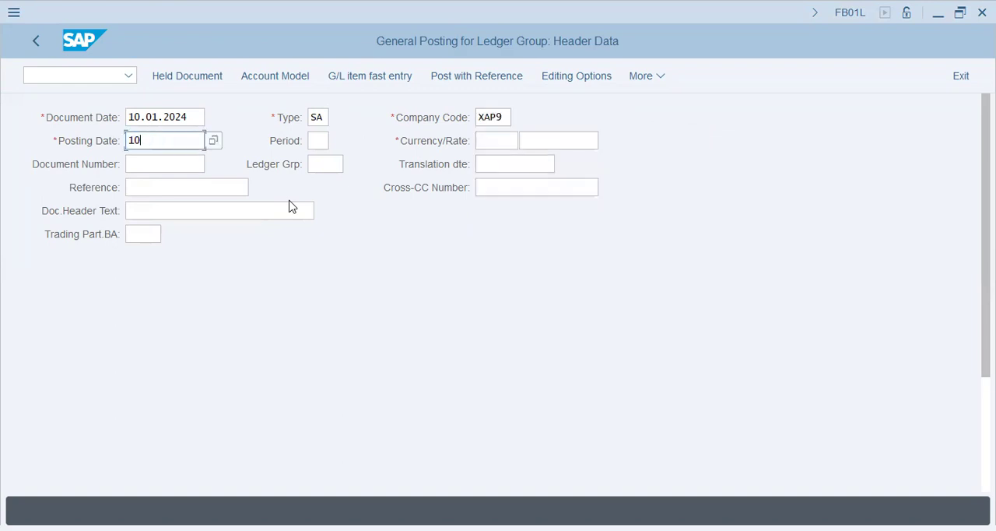
pyautogui.press('Tab')
pyautogui.press('Tab')
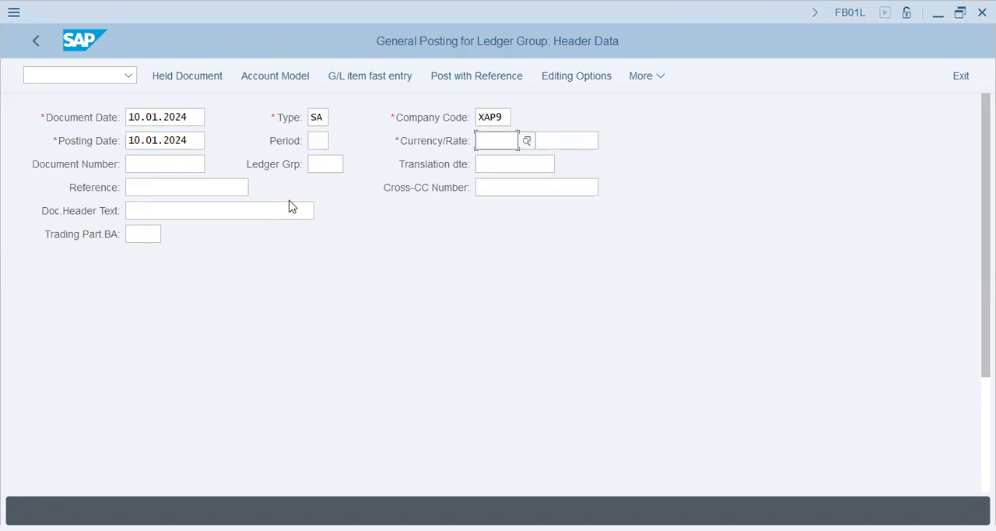
pyautogui.write('aed')
pyautogui.press('Tab')
pyautogui.click(183, 216)
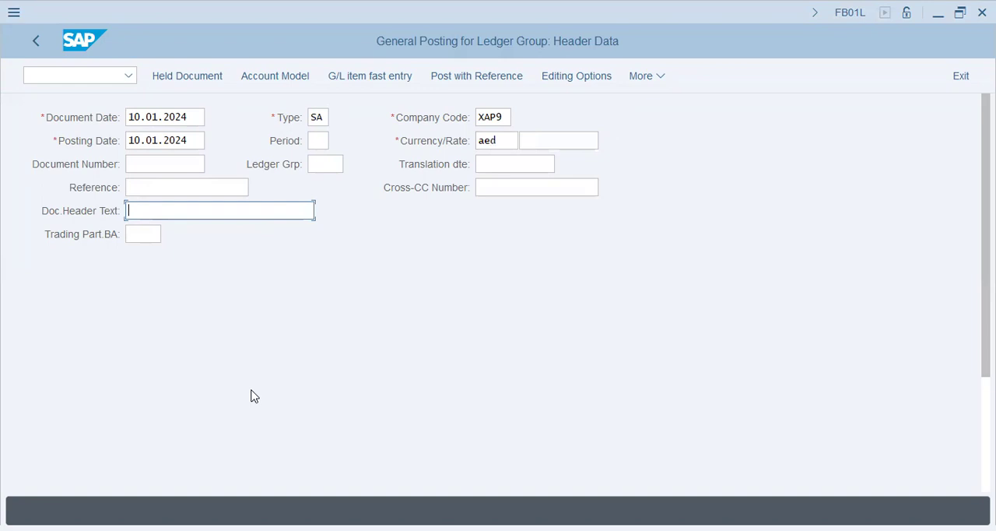
# Start the first line item with posting key 40 and G/L account 400500
pyautogui.scroll(-5, 250, 398)
pyautogui.click(176, 465)
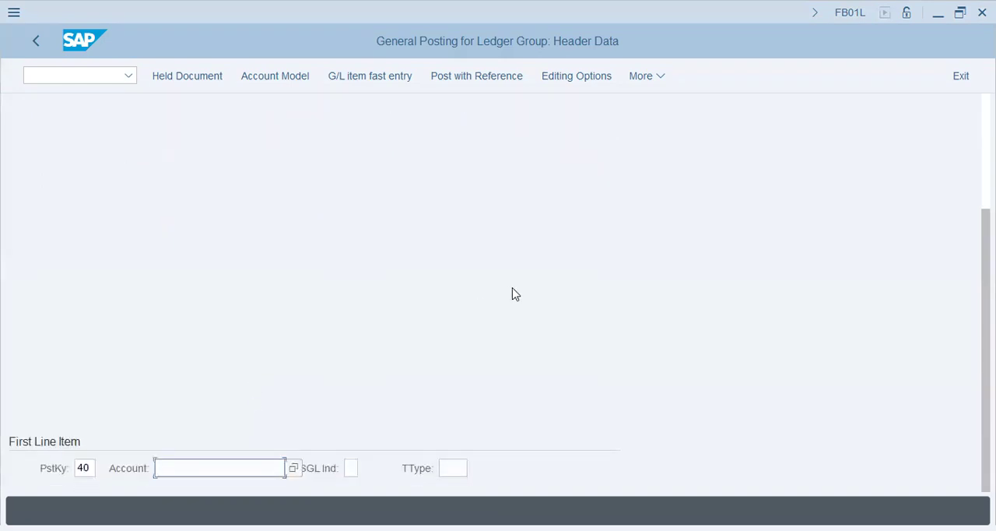
pyautogui.hotkey('alt', 'Tab')
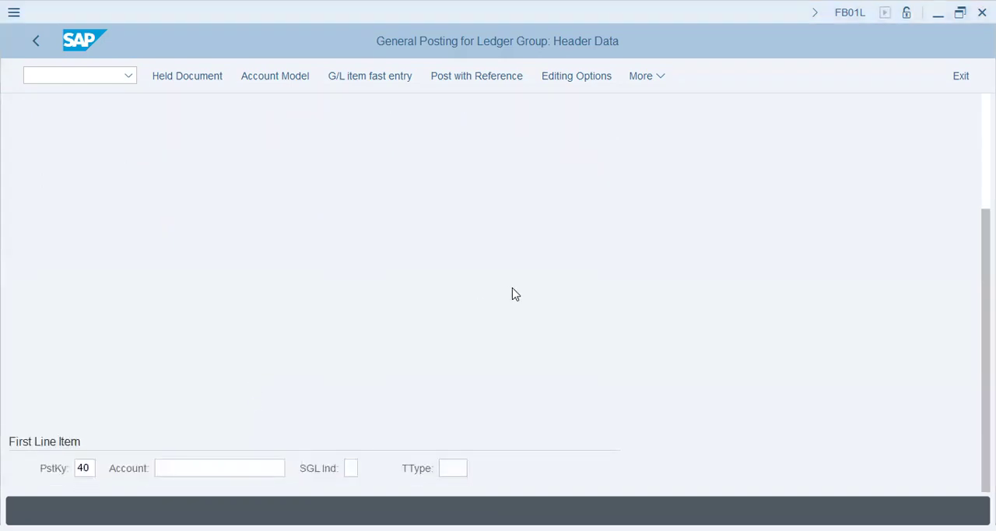
pyautogui.hotkey('alt', 'Tab')
pyautogui.write('400500')
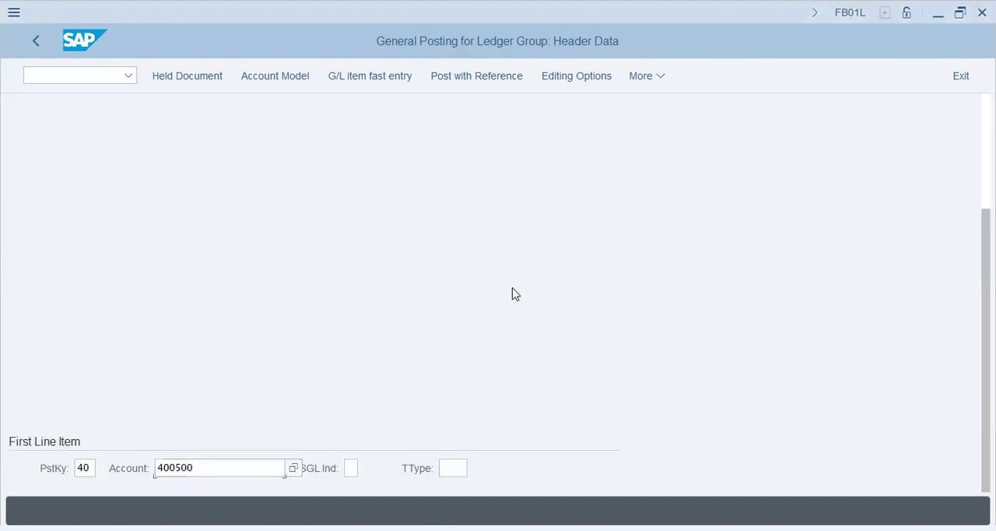
pyautogui.press('Return')
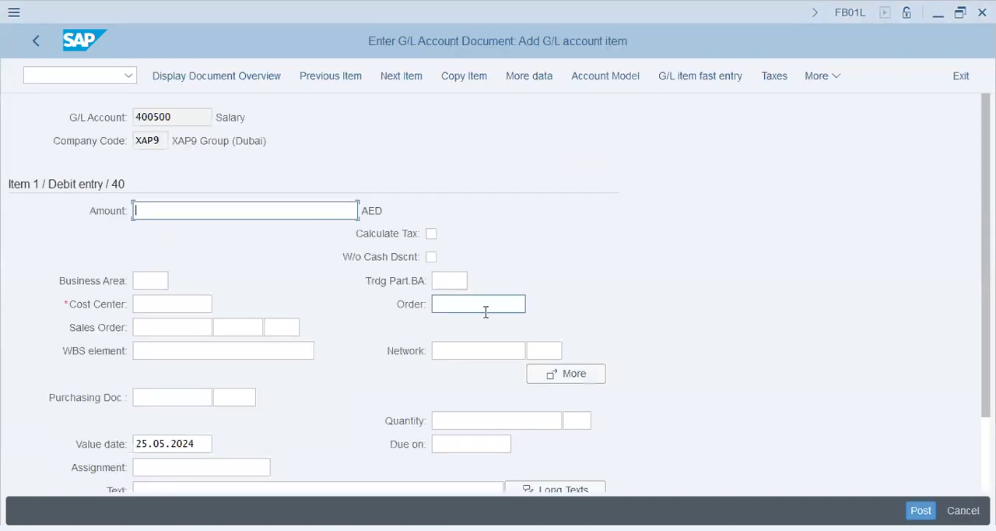
# Set the salary debit item's amount to 36000 AED
pyautogui.hotkey('alt', 'Tab')
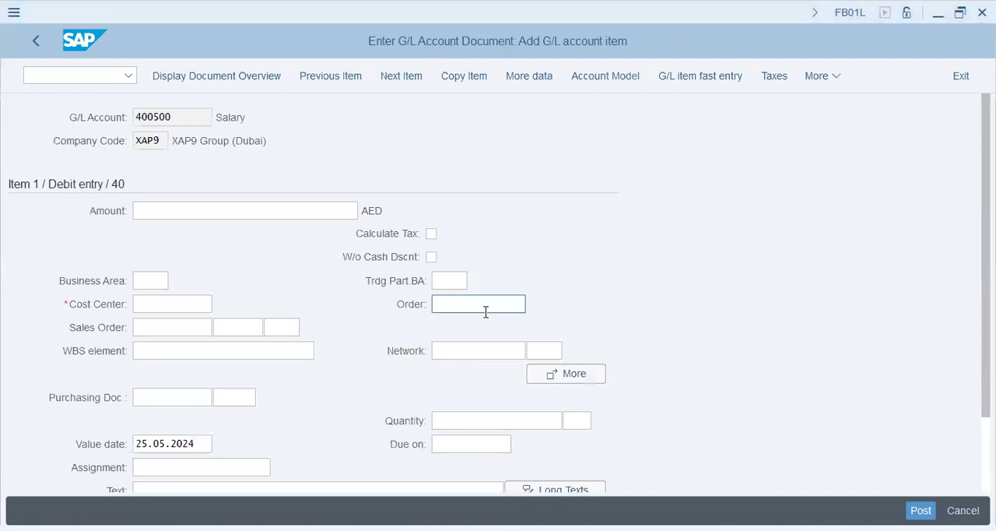
pyautogui.hotkey('alt', 'Tab')
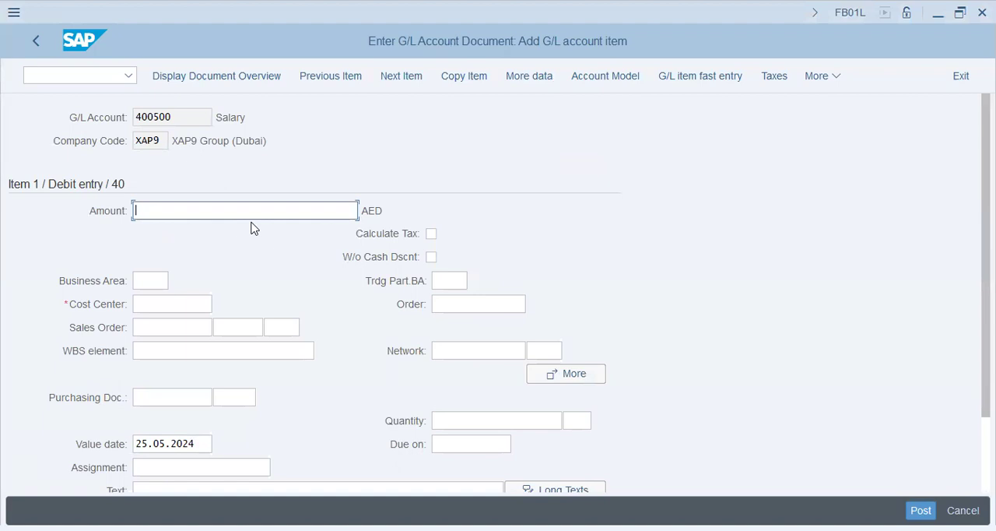
pyautogui.write('36000')
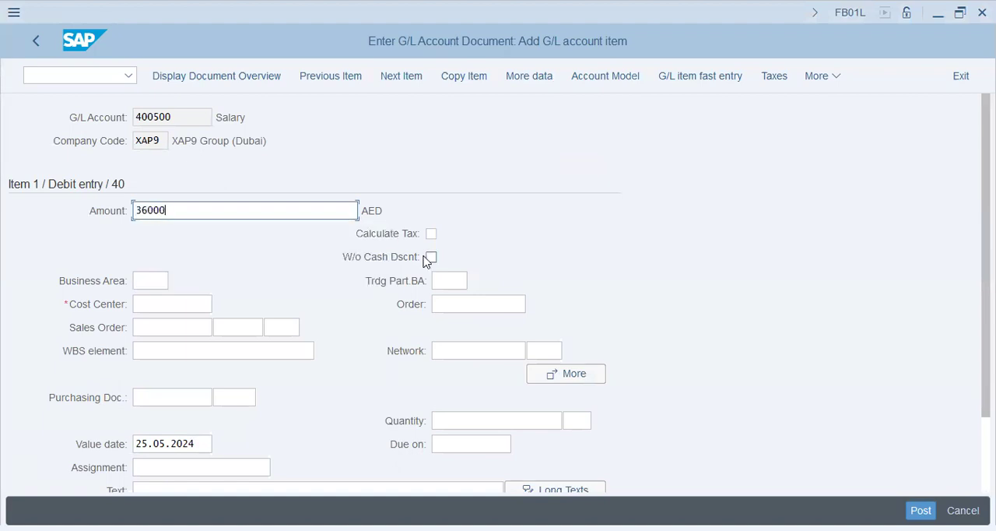
pyautogui.press('Tab')
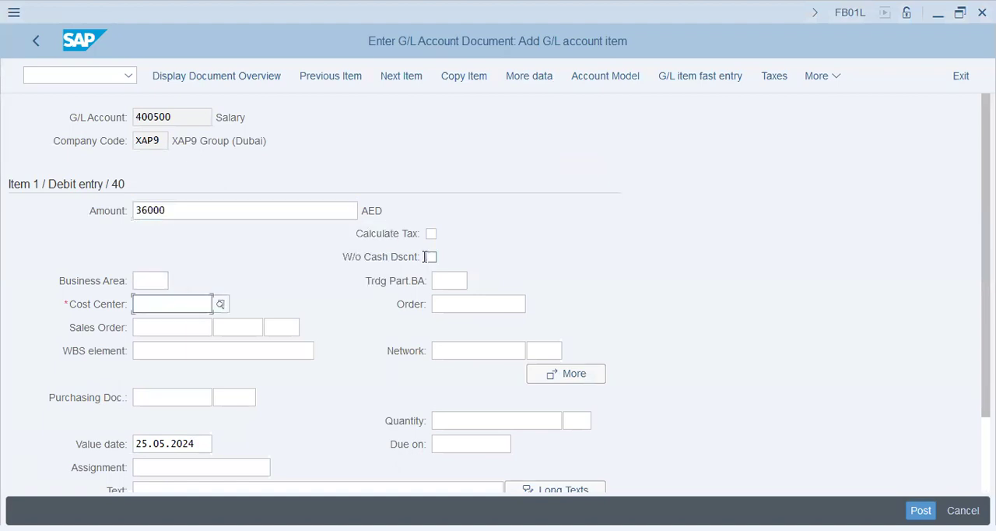
pyautogui.write('1000')
pyautogui.press('Tab')
pyautogui.hotkey('shift', 'Tab')
pyautogui.press('BackSpace')
# Search the cost centers without a controlling area restriction and assign X1002 to the salary item
pyautogui.click(221, 304)
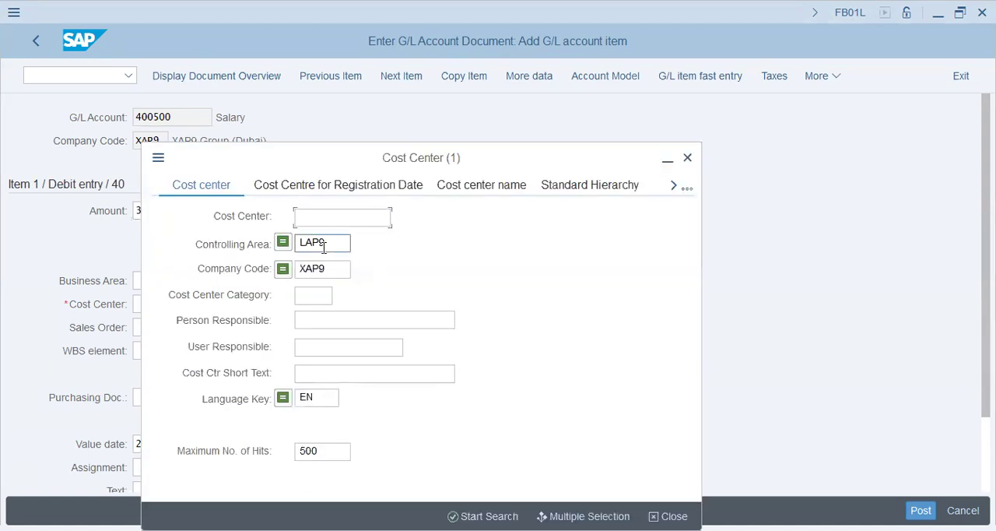
pyautogui.click(324, 246)
pyautogui.doubleClick(324, 246)
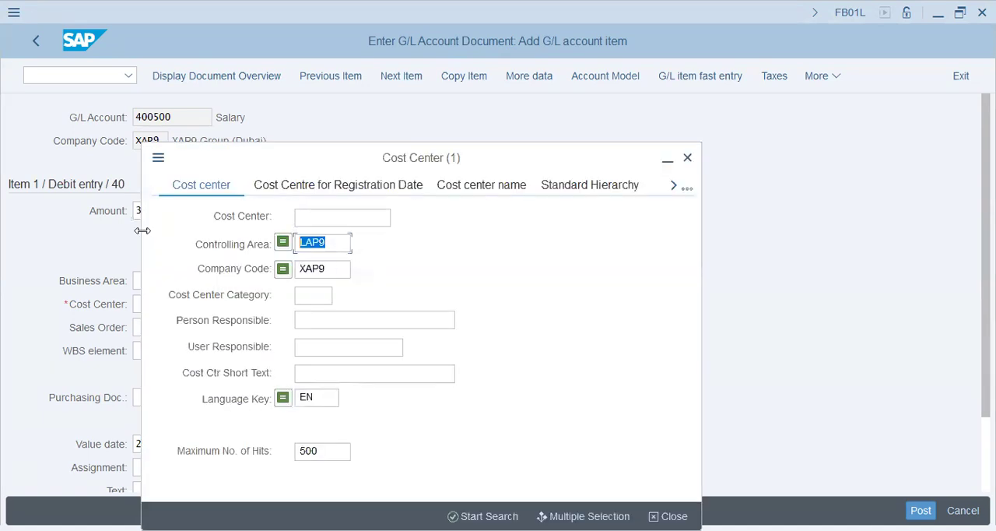
pyautogui.press('BackSpace')
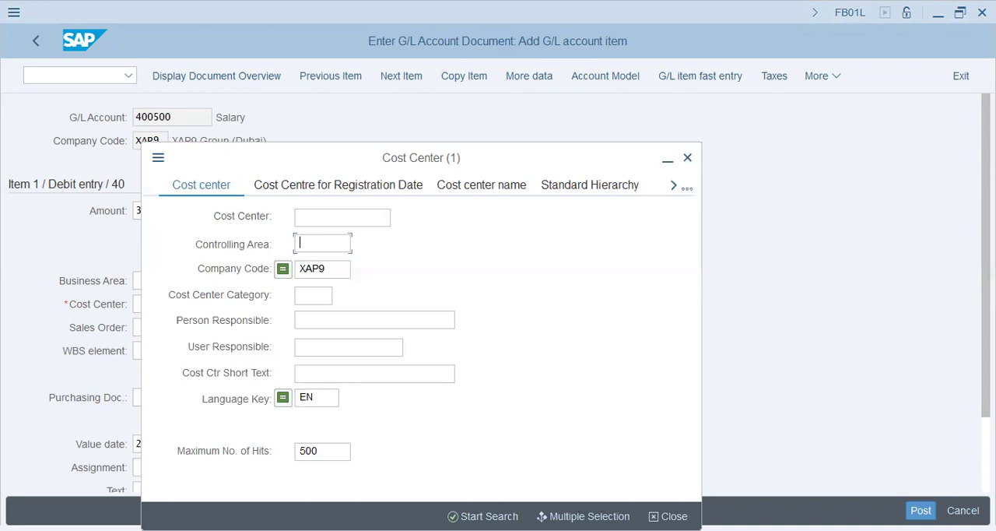
pyautogui.click(487, 514)
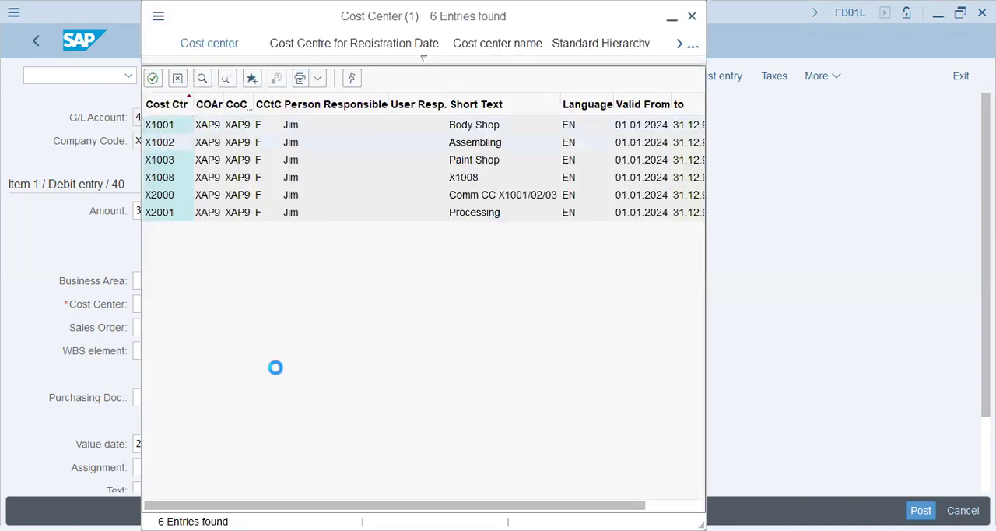
# Enter "x1002 - 36000/Salary" as the item text of the salary line
pyautogui.scroll(-4, 233, 423)
pyautogui.click(198, 401)
pyautogui.write('x')
pyautogui.hotkey('shift', 'Tab')
pyautogui.write('x1002 - 36000/salary')
pyautogui.press('Tab')
pyautogui.press('Tab')
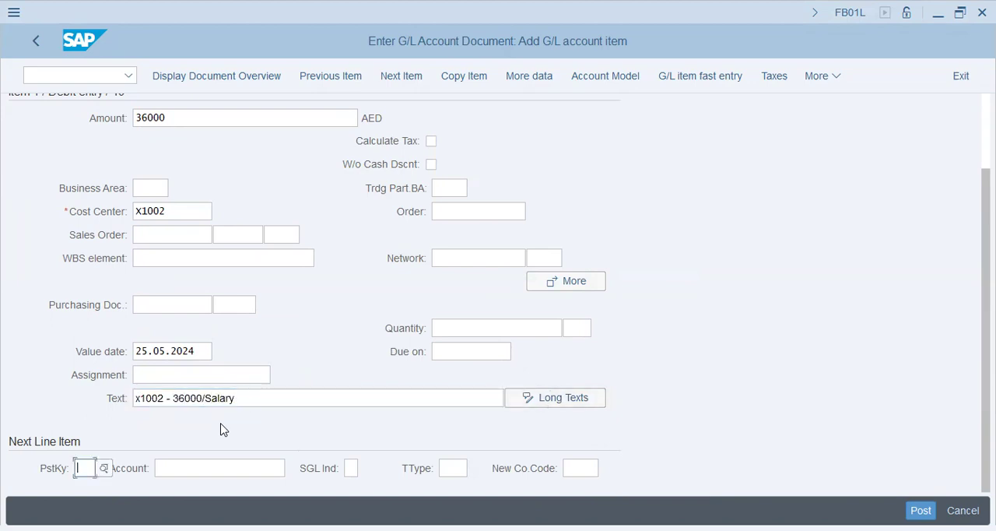
# Add the next line item with posting key 40 and G/L account 400600
pyautogui.write('40')
pyautogui.press('Tab')
pyautogui.write('400600')
pyautogui.press('Return')
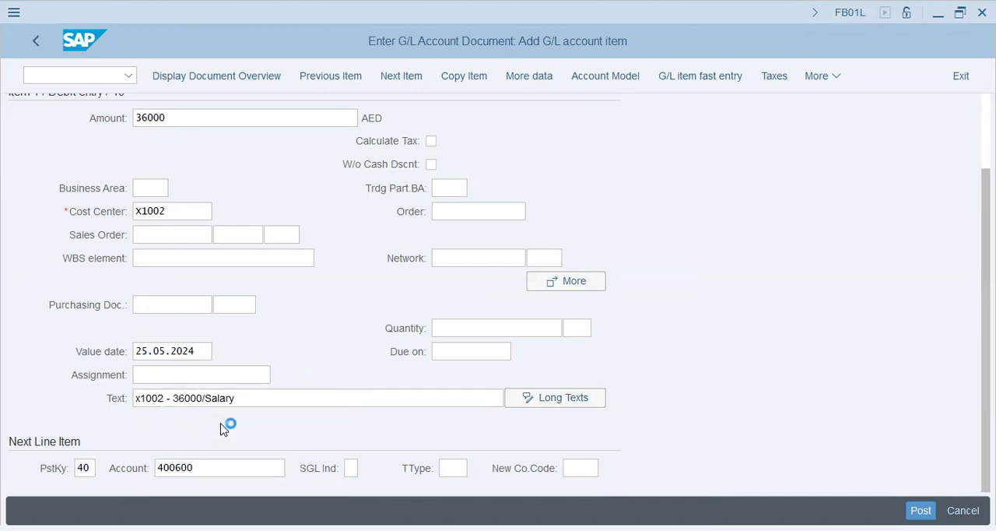
# Fill in the rent item with amount 9000, cost center x1002 and item text "x1002 - Rent/9000"
pyautogui.write('9000')
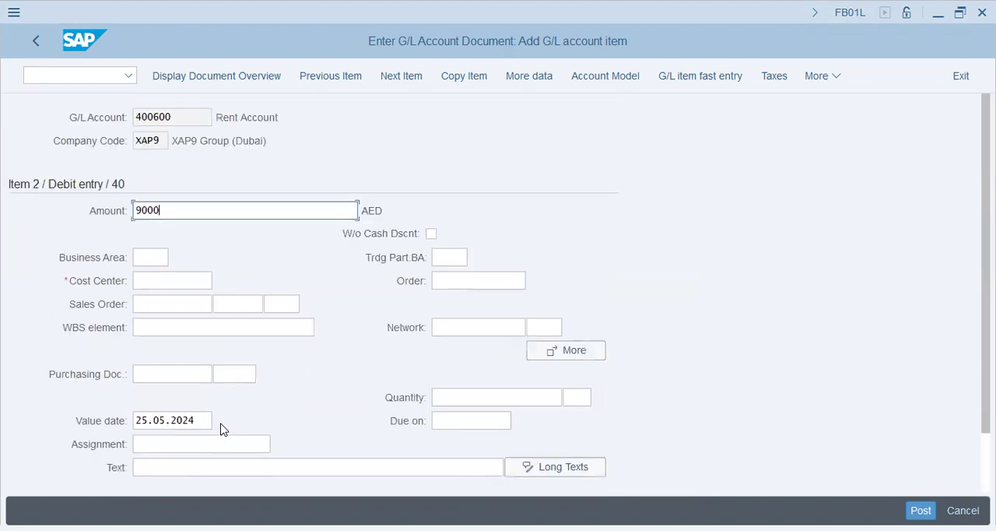
pyautogui.press('Tab')
pyautogui.press('Tab')
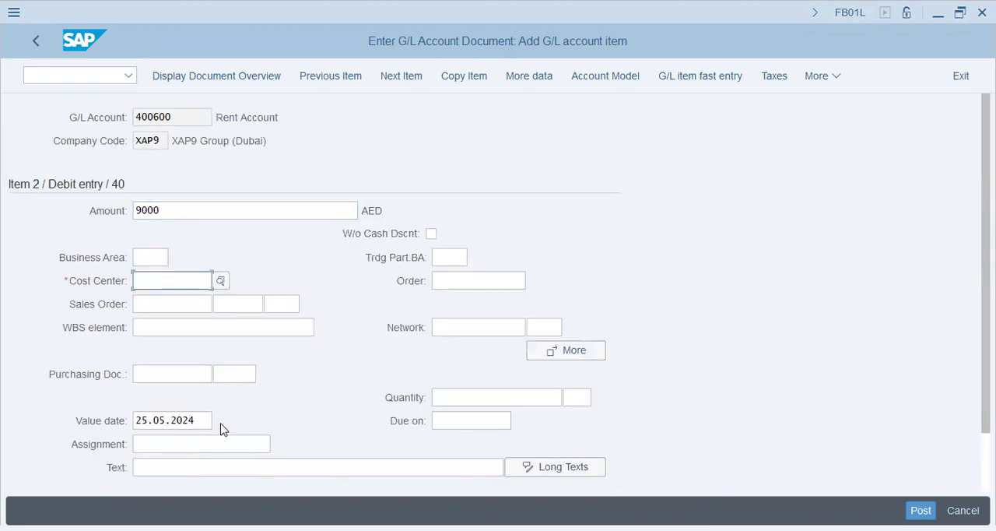
pyautogui.write('x1002')
pyautogui.press('Down')
pyautogui.press('Down')
pyautogui.press('Down')
pyautogui.press('Down')
pyautogui.press('Down')
pyautogui.press('Down')
pyautogui.write('x1002 - Rent/9000')
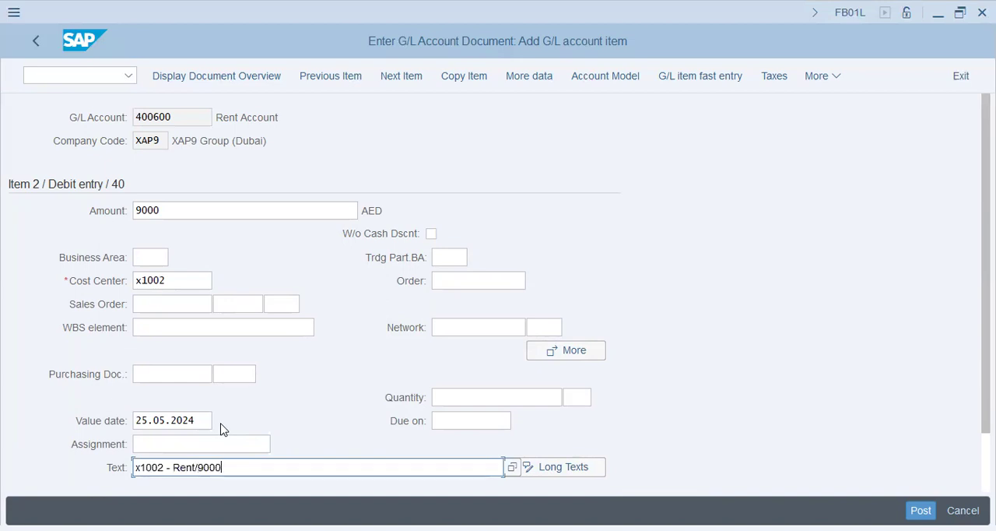
# Add a credit line item with posting key 50 and G/L account 200691
pyautogui.press('Return')
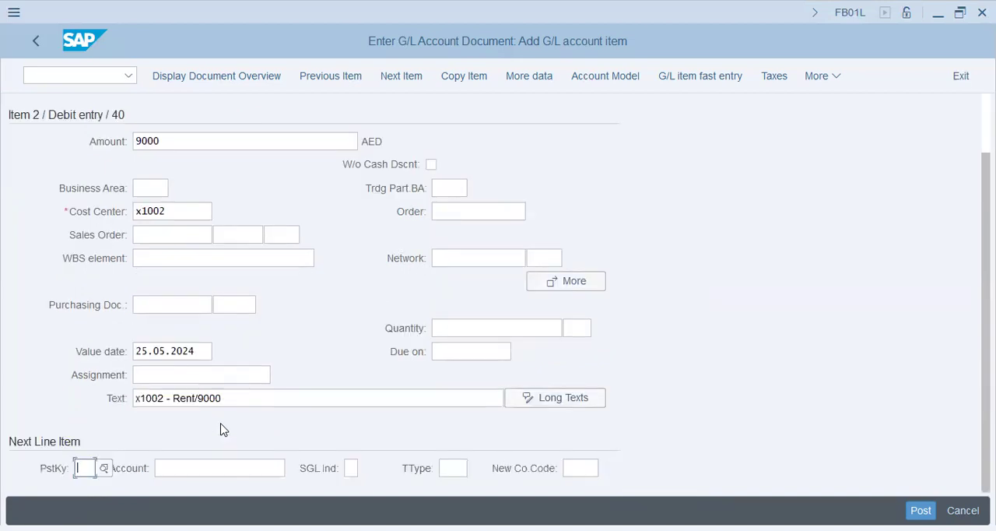
pyautogui.write('50')
pyautogui.press('Tab')
pyautogui.write('200691')
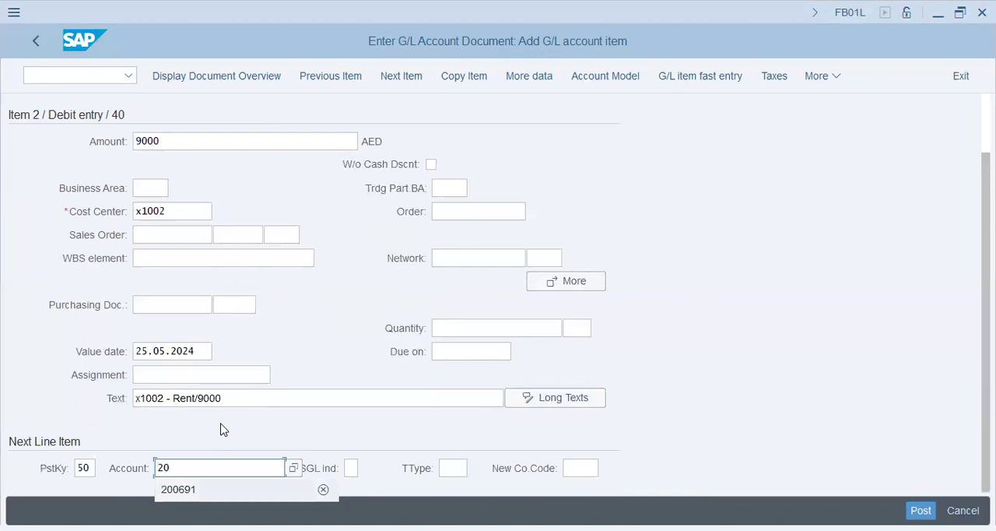
pyautogui.press('Return')
# Enter * as the cash credit item's amount so it takes the document's balance
pyautogui.write('*')
pyautogui.press('Tab')
pyautogui.press('Tab')
pyautogui.press('Tab')
pyautogui.press('Tab')
pyautogui.press('Tab')
# Enter "45000/Rent+Salary - X1002" as the item text of the cash credit line
pyautogui.press('Down')
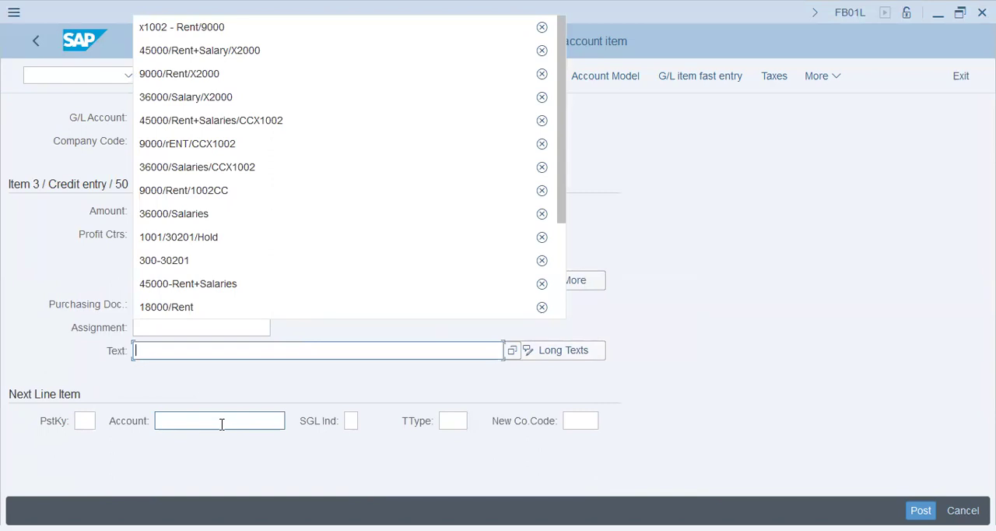
pyautogui.write('45000')
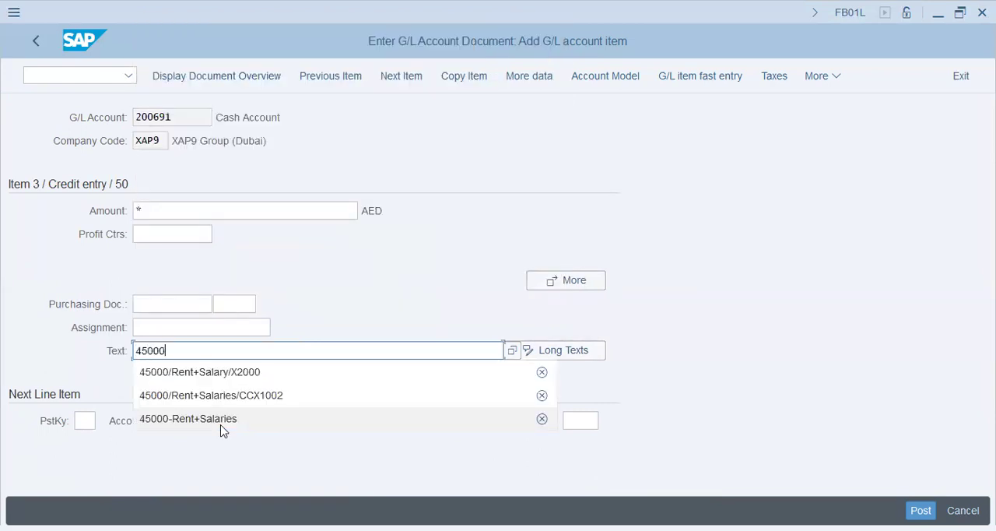
pyautogui.write('/Rent+Salary')
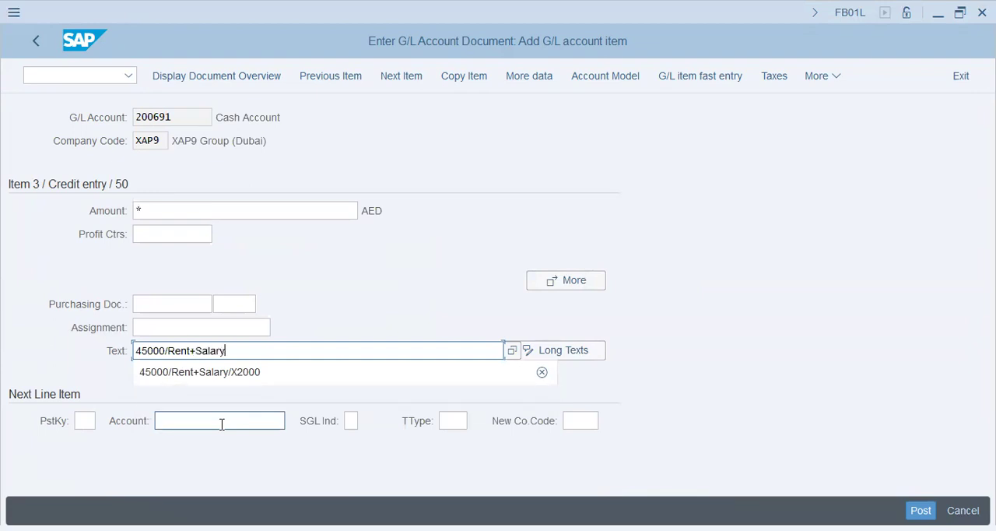
pyautogui.write(' - X1001')
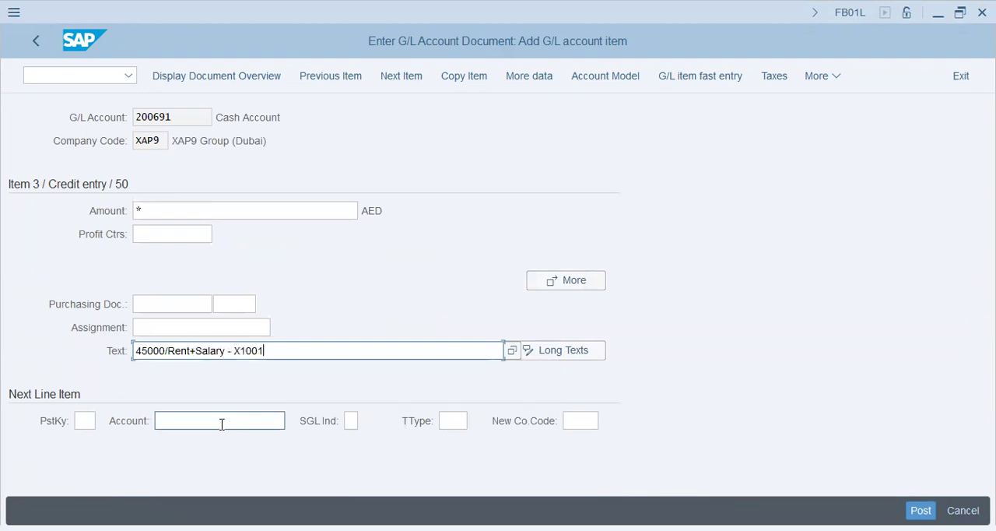
pyautogui.hotkey('shift', 'Left')
pyautogui.hotkey('shift', 'Left')
pyautogui.write('2')
# Display the document overview and post the G/L document
pyautogui.press('Tab')
pyautogui.click(265, 75)
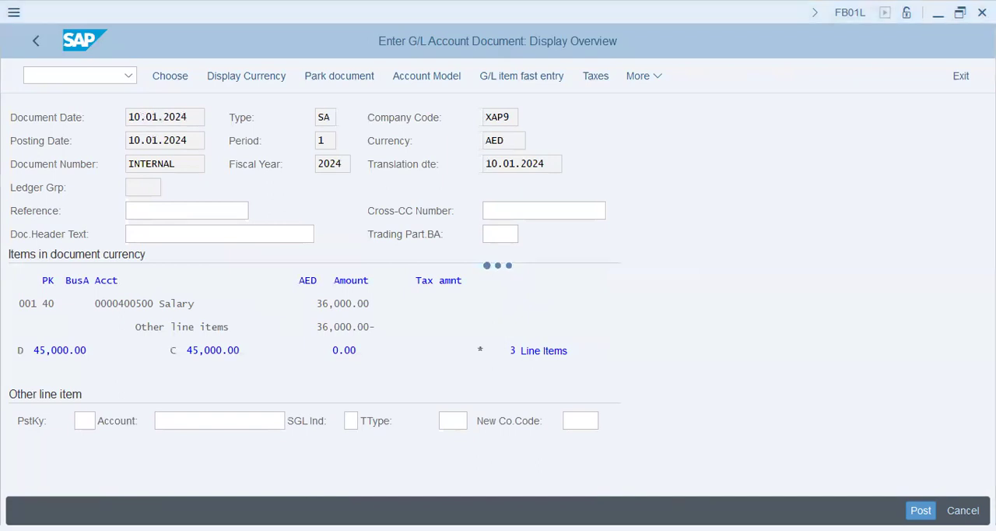
pyautogui.click(321, 376)
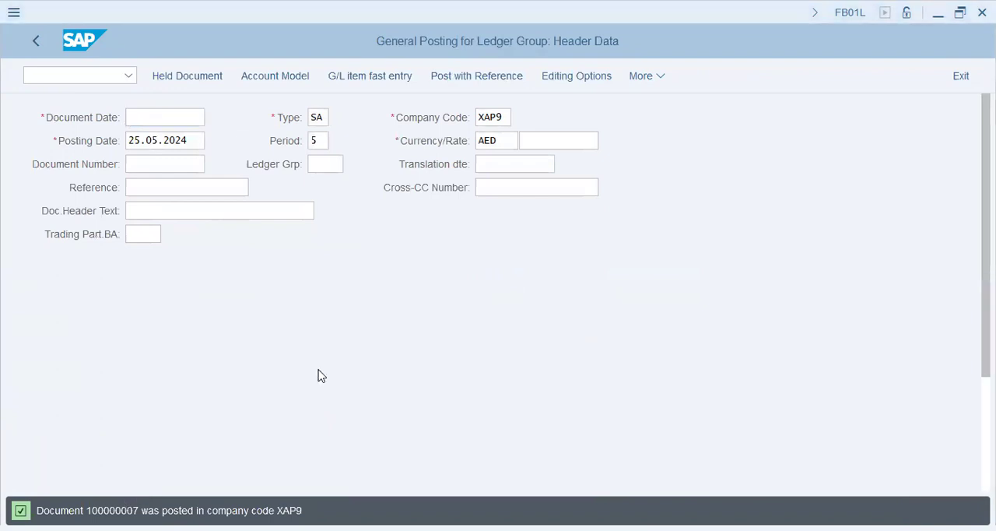
# Go to transaction KSB1 for displaying actual cost line items for cost centers
pyautogui.hotkey('ctrl', '/')
pyautogui.write('/nfb50')
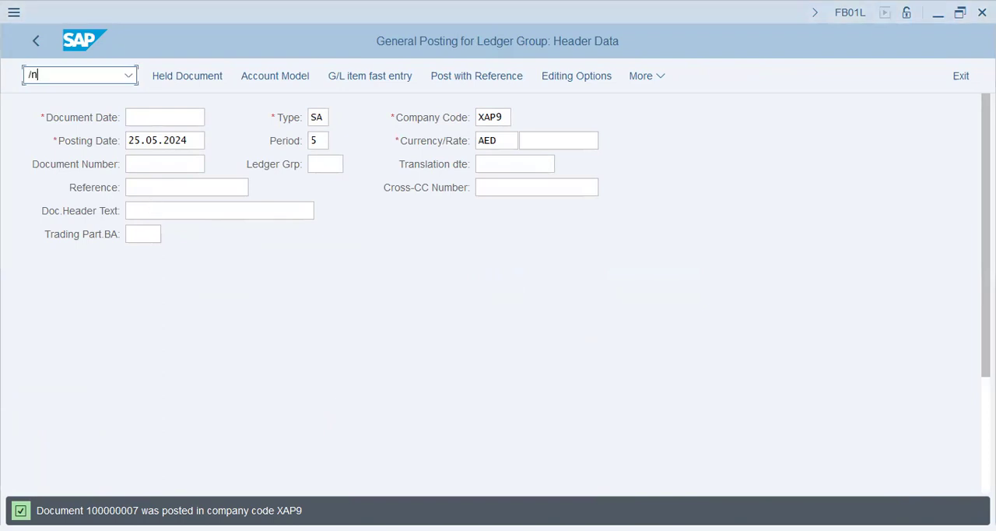
pyautogui.press('Return')
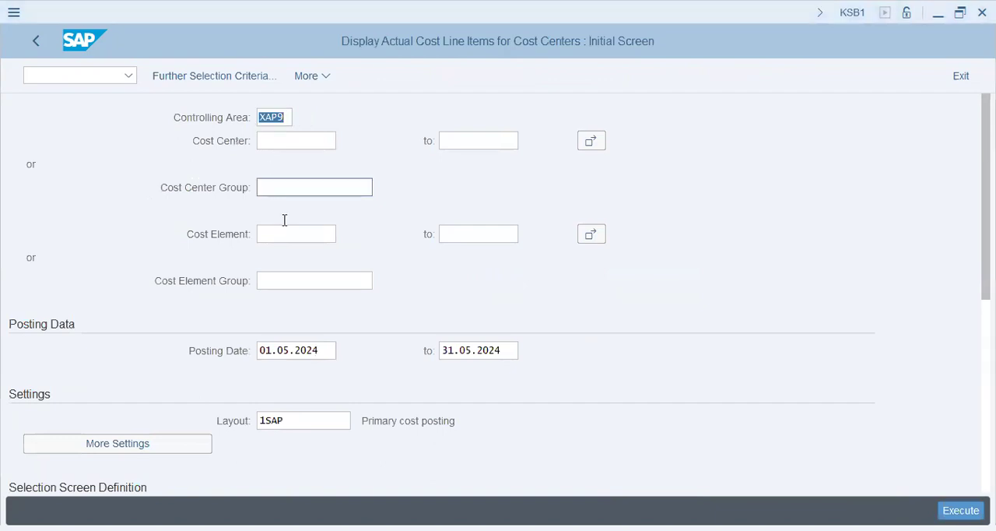
# Restrict the cost line item report to cost center group prod in controlling area XAP9
pyautogui.click(285, 186)
pyautogui.write('rp')
pyautogui.write('od')
pyautogui.press('Tab')
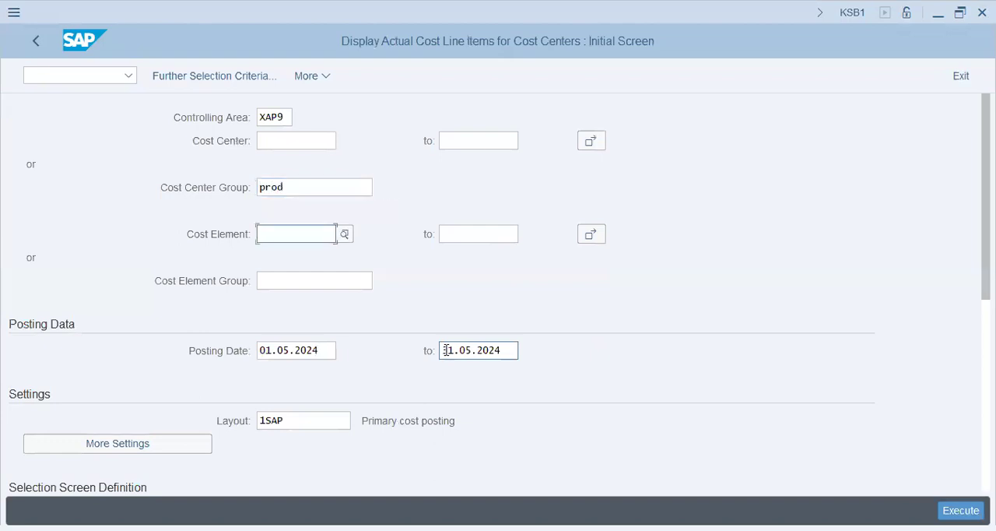
pyautogui.click(284, 118)
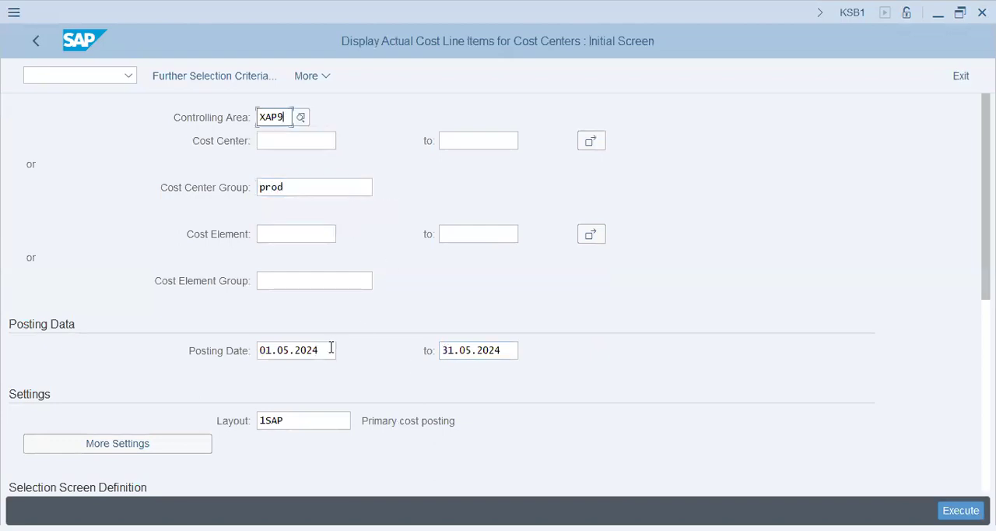
# Set the posting date to start from 01.01.2024 with no end date and run the cost line item report
pyautogui.moveTo(329, 347); pyautogui.dragTo(249, 342)
pyautogui.write('01.01.2024')
pyautogui.press('Tab')
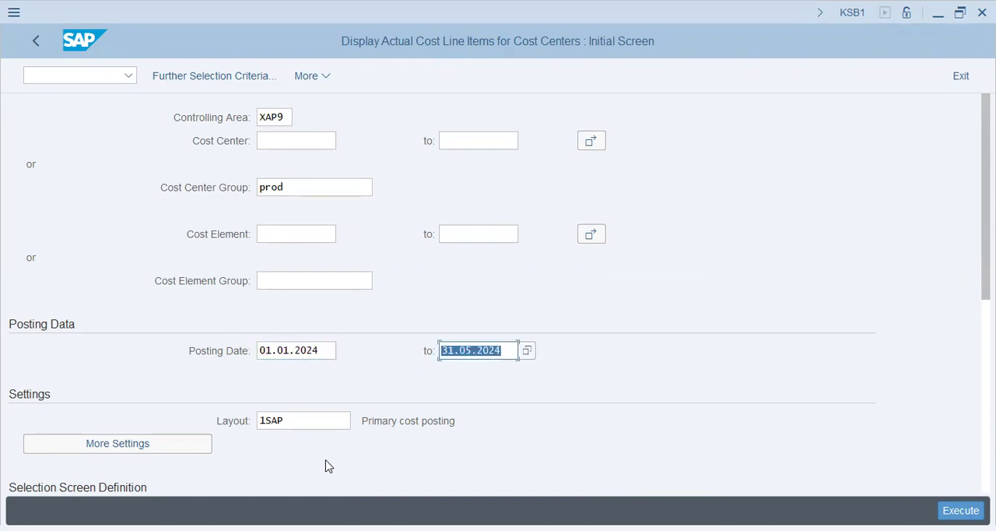
pyautogui.press('Delete')
pyautogui.press('Tab')
pyautogui.scroll(-2, 513, 358)
pyautogui.scroll(1, 919, 408)
pyautogui.click(380, 296)
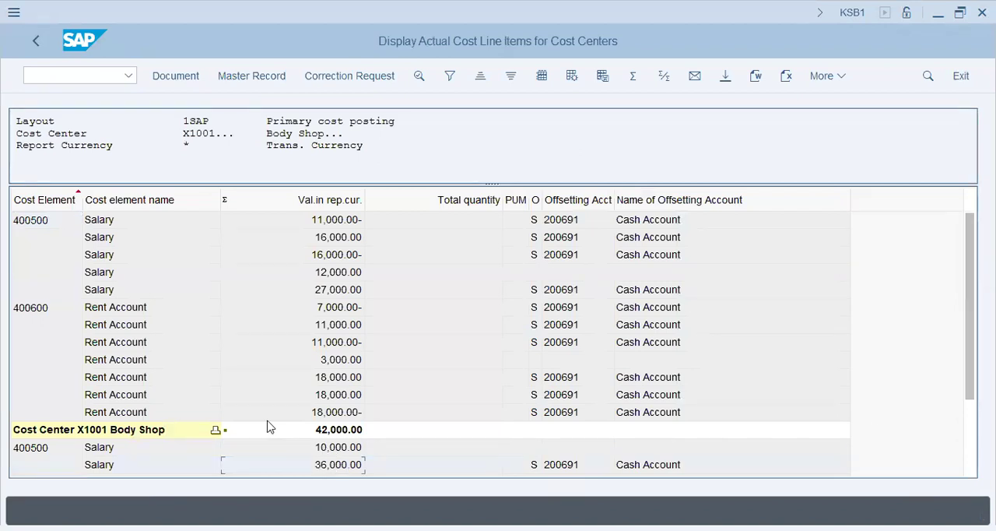
# Examine the salary and rent line items and the subtotals of cost centers X1001 and X1002
pyautogui.click(340, 429)
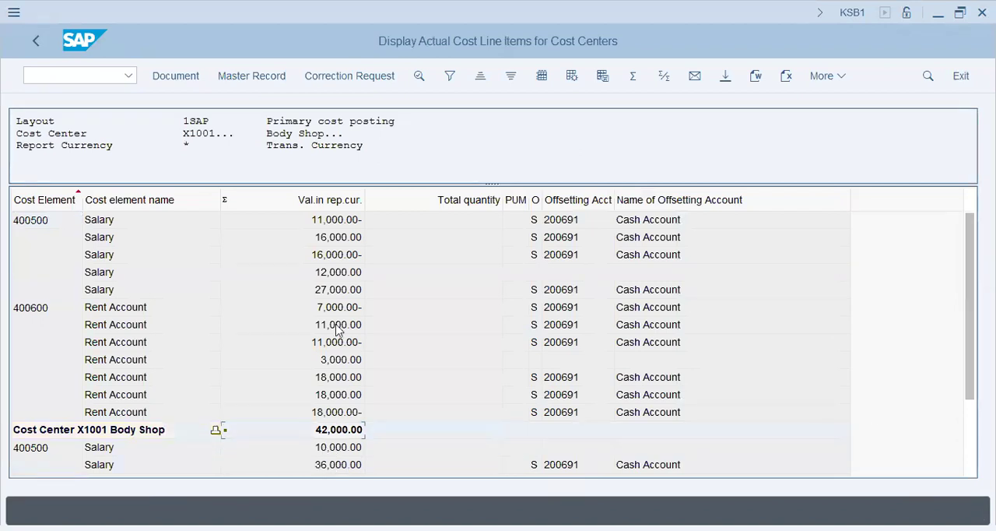
pyautogui.click(131, 325)
pyautogui.click(114, 448)
pyautogui.click(113, 480)
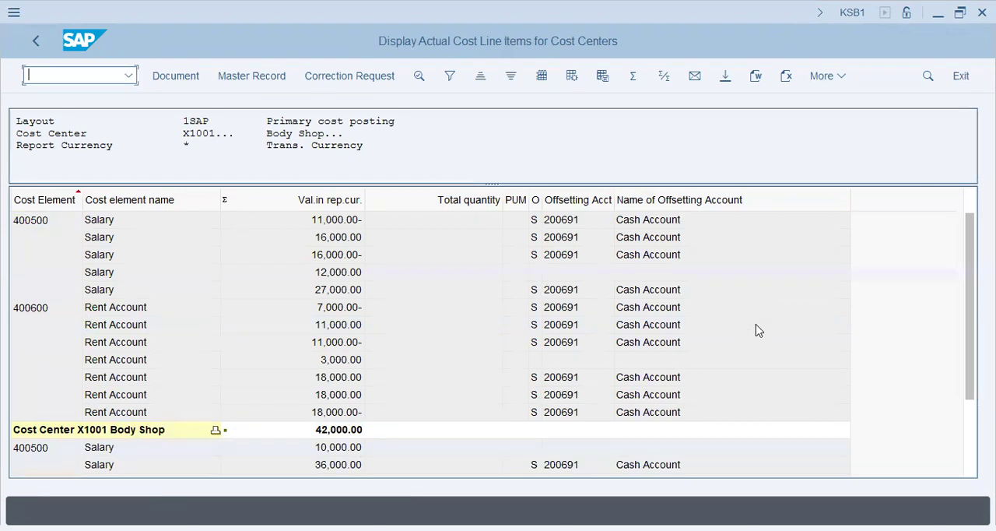
pyautogui.click(721, 327)
pyautogui.scroll(-2, 721, 327)
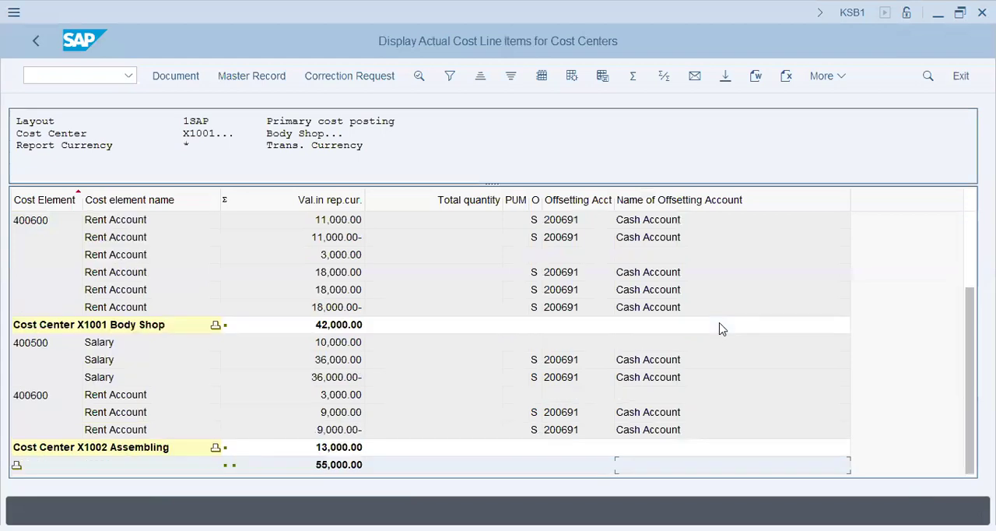
pyautogui.click(335, 430)
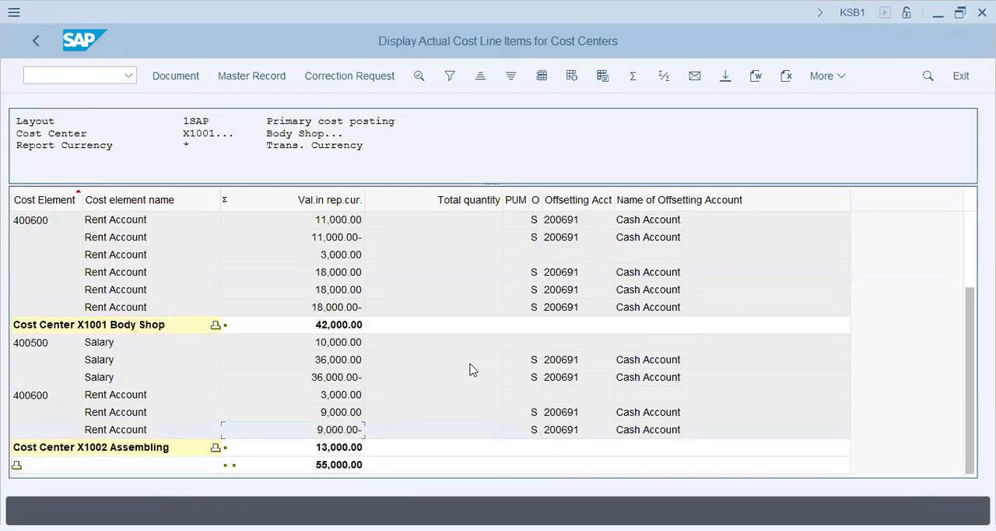
pyautogui.click(337, 414)
pyautogui.click(342, 430)
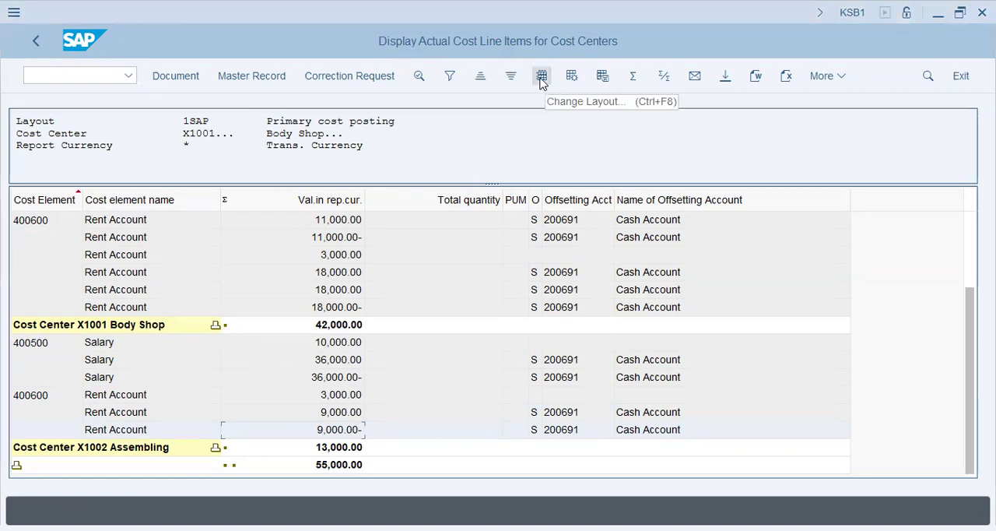
# Save the current report layout as /1KAP, Primary cost posting-w/ Bus. Trans
pyautogui.click(541, 76)
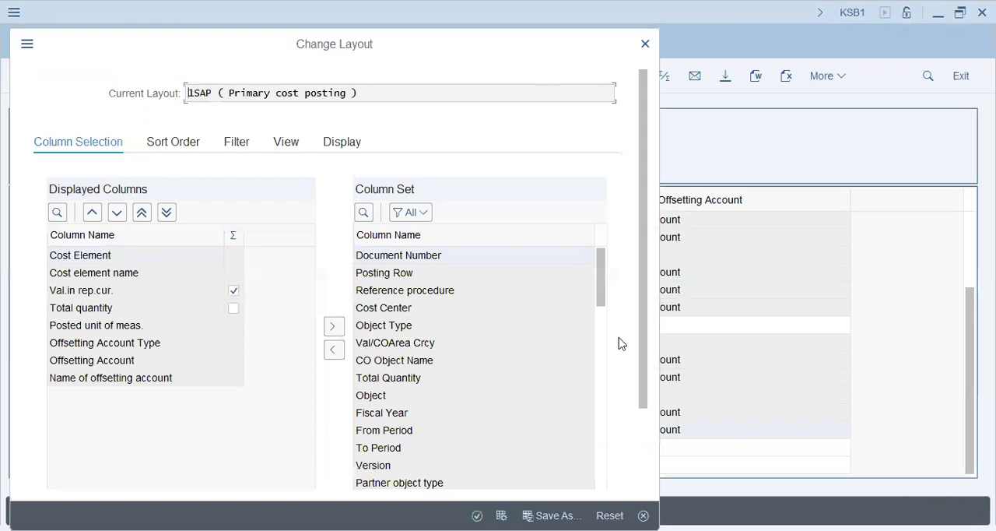
pyautogui.click(645, 44)
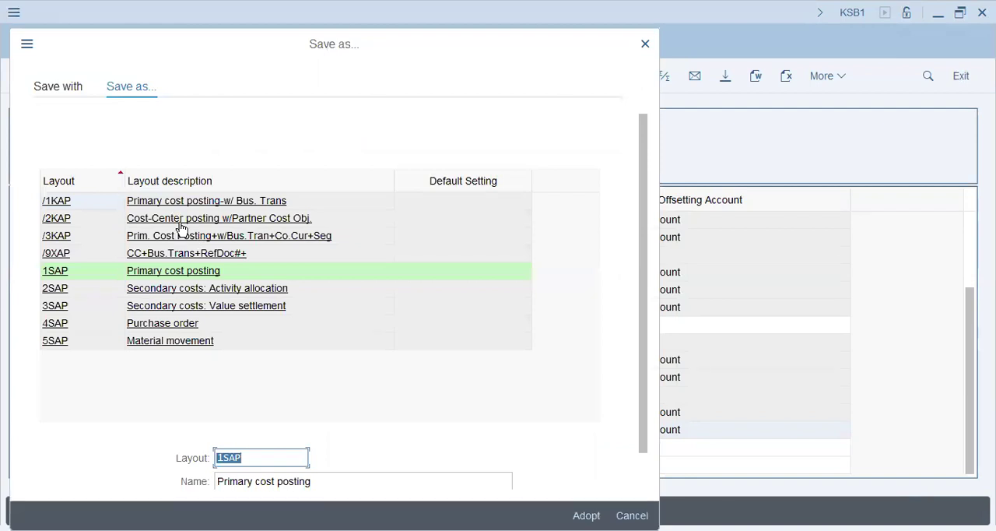
pyautogui.click(334, 267)
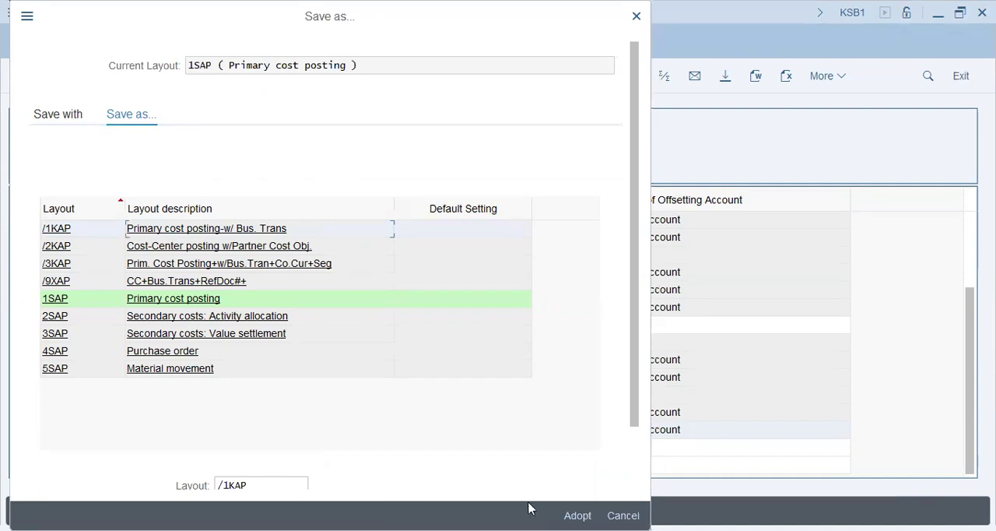
pyautogui.click(577, 516)
# Save the report layout over /2KAP, /3KAP and /9XAP in turn
pyautogui.click(314, 389)
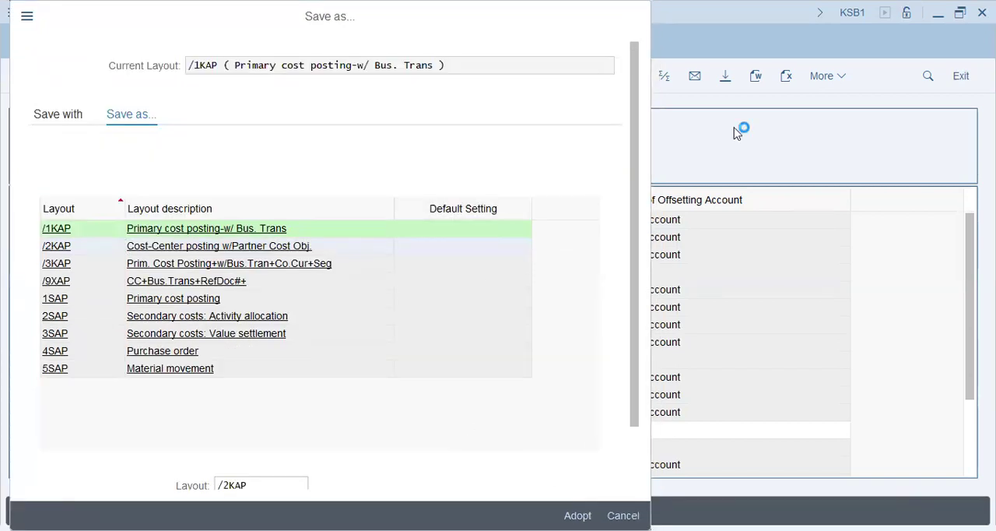
pyautogui.click(317, 379)
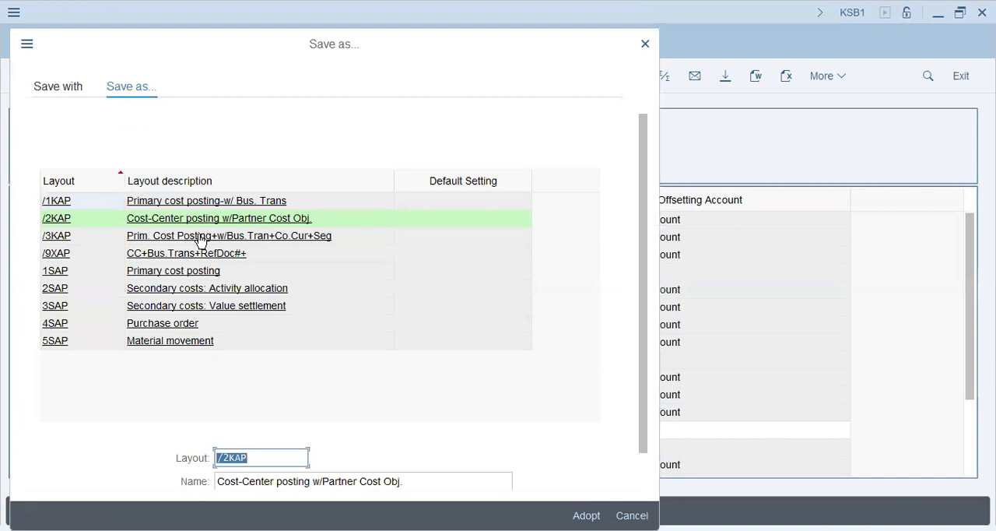
pyautogui.click(200, 238)
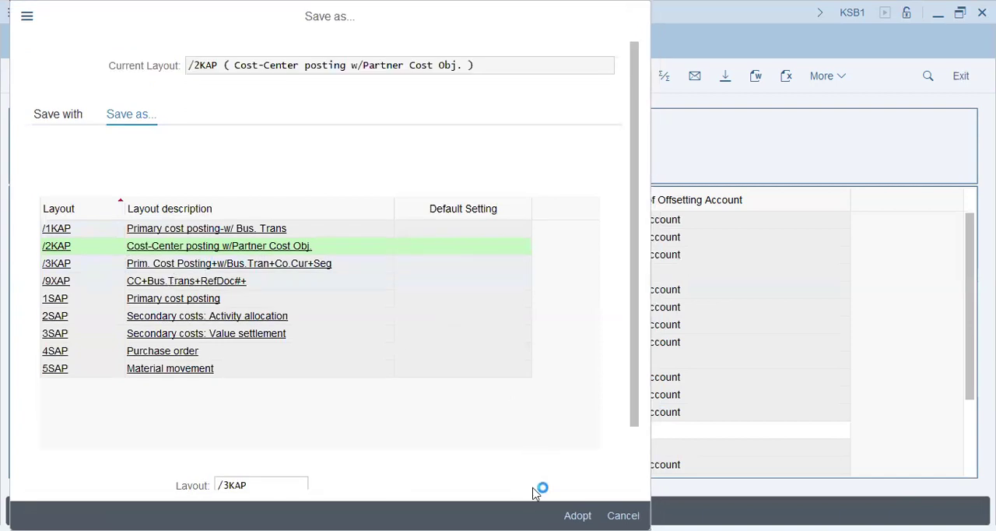
pyautogui.click(204, 281)
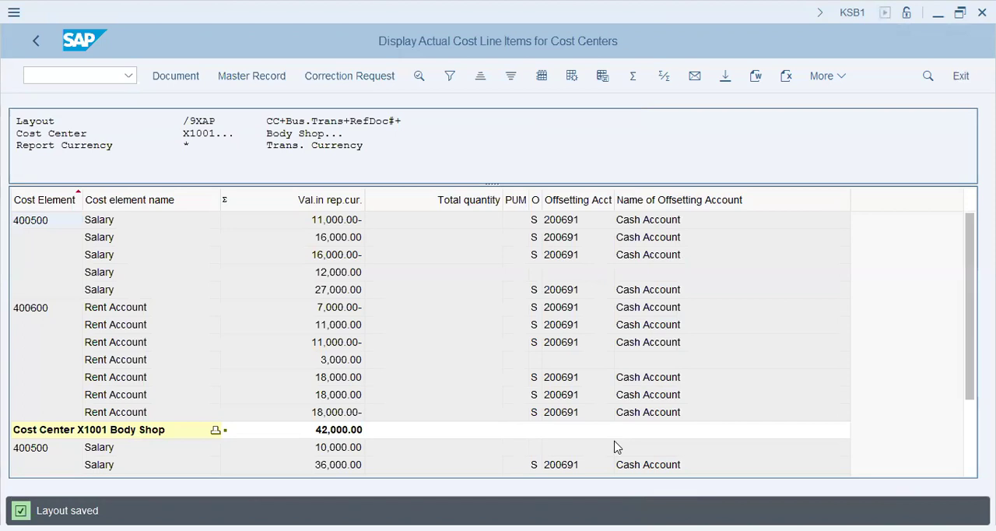
# Go to transaction KSB1N and run the line item report for cost center group PROD with posting dates from 01.01.2024
pyautogui.click(99, 76)
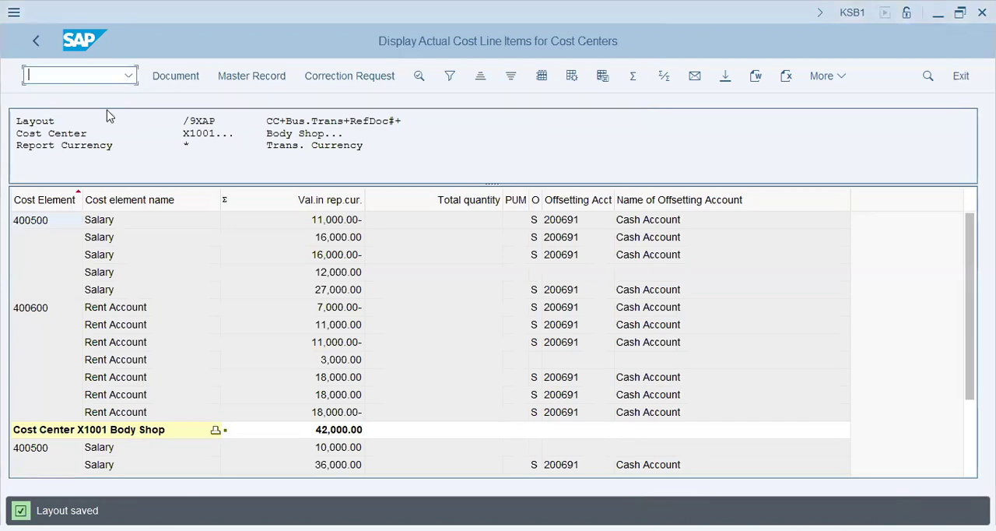
pyautogui.write('/n ksb1n')
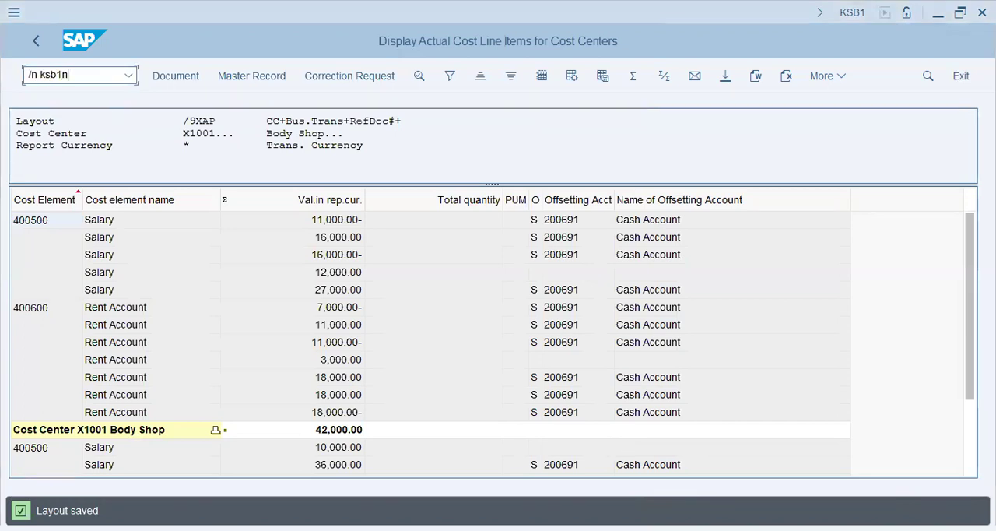
pyautogui.press('Return')
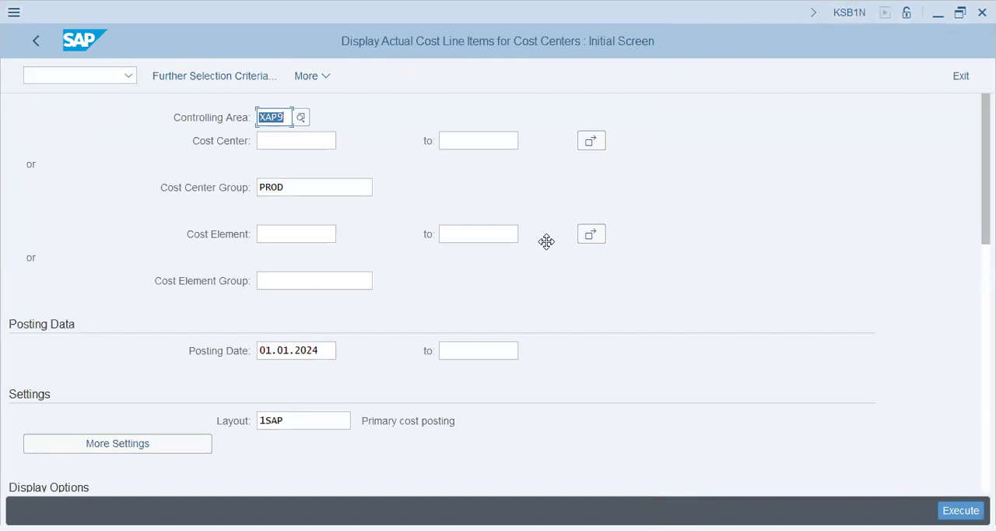
pyautogui.click(290, 190)
pyautogui.click(316, 352)
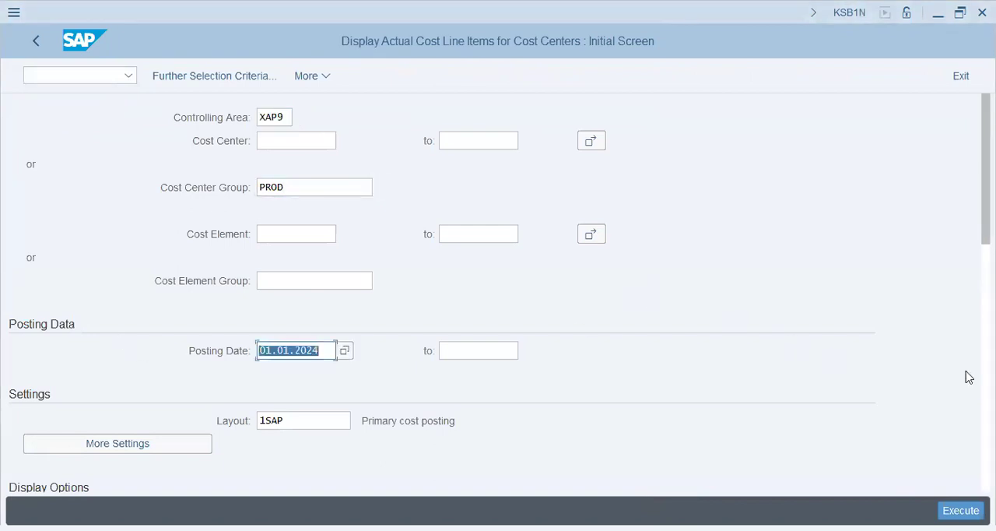
pyautogui.press('F8')
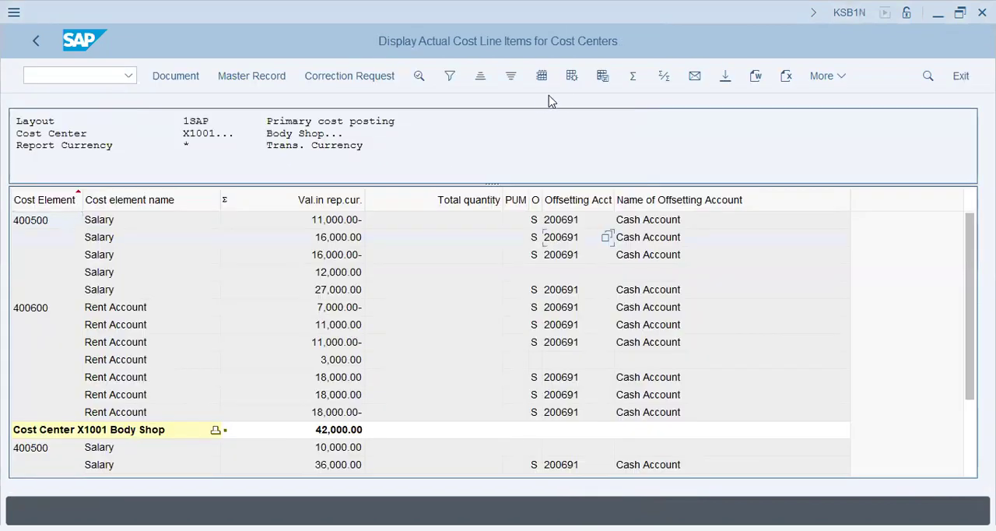
# Save the 1SAP report layout over the existing layout /9XAP, CC+Bus.Trans+RefDoc#+
pyautogui.click(603, 75)
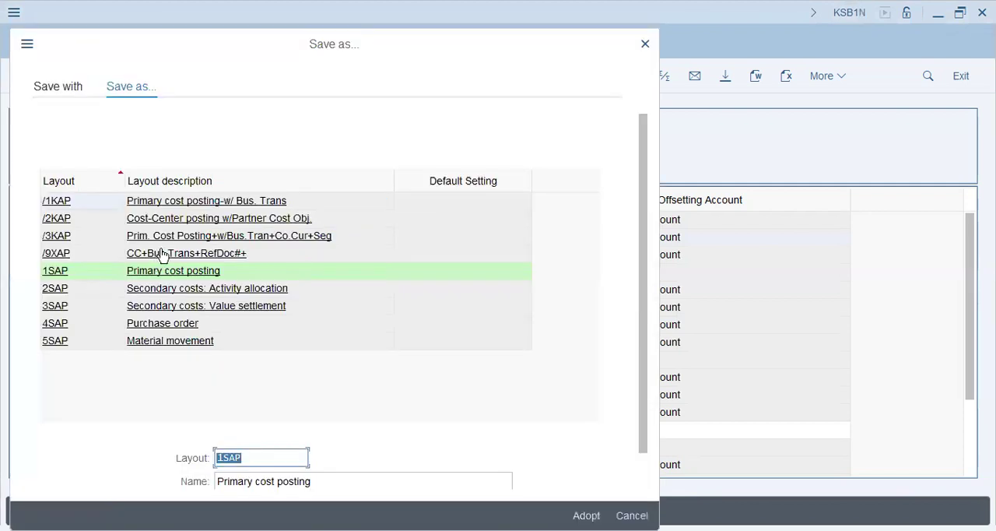
pyautogui.click(164, 252)
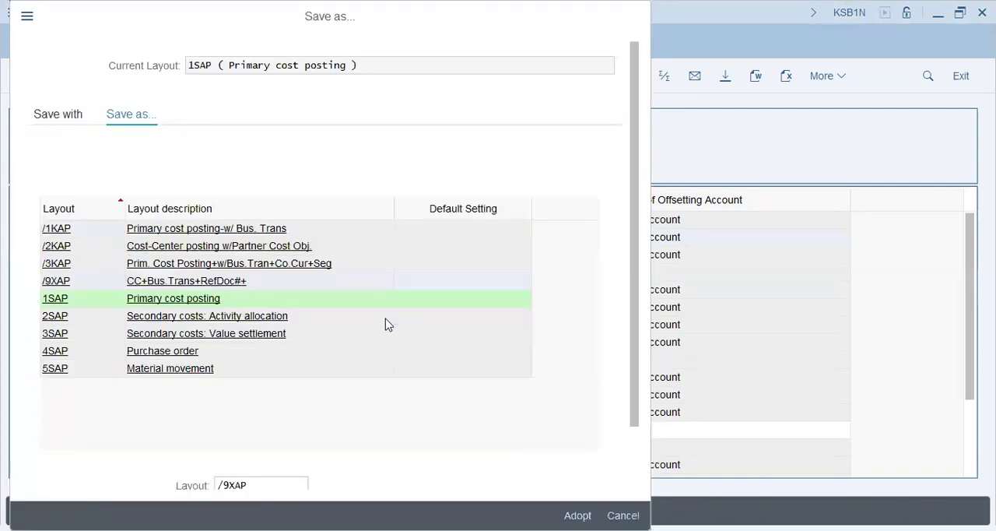
pyautogui.press('Return')
pyautogui.click(321, 384)
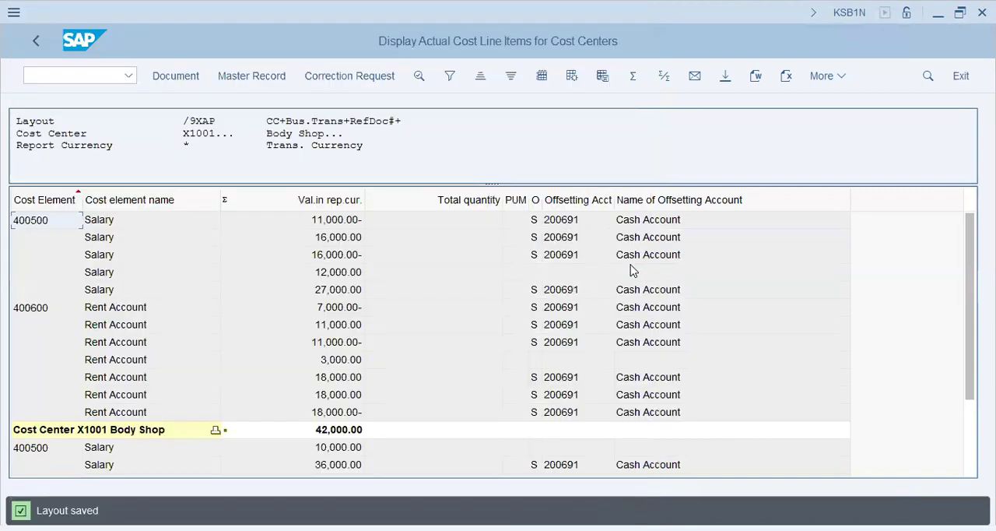
# Apply the saved layout with document number, business transaction, reference document and controlling area currency columns to the report
pyautogui.click(572, 81)
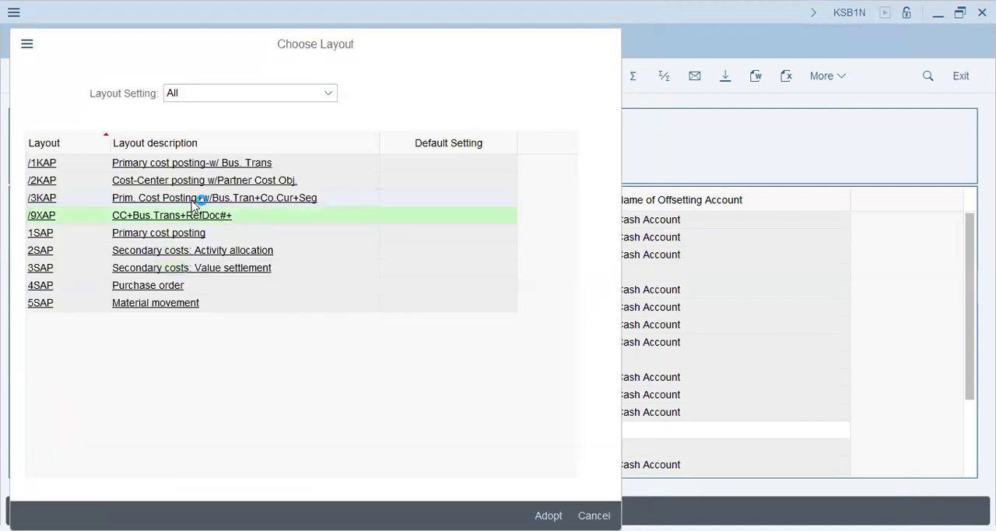
pyautogui.click(193, 199)
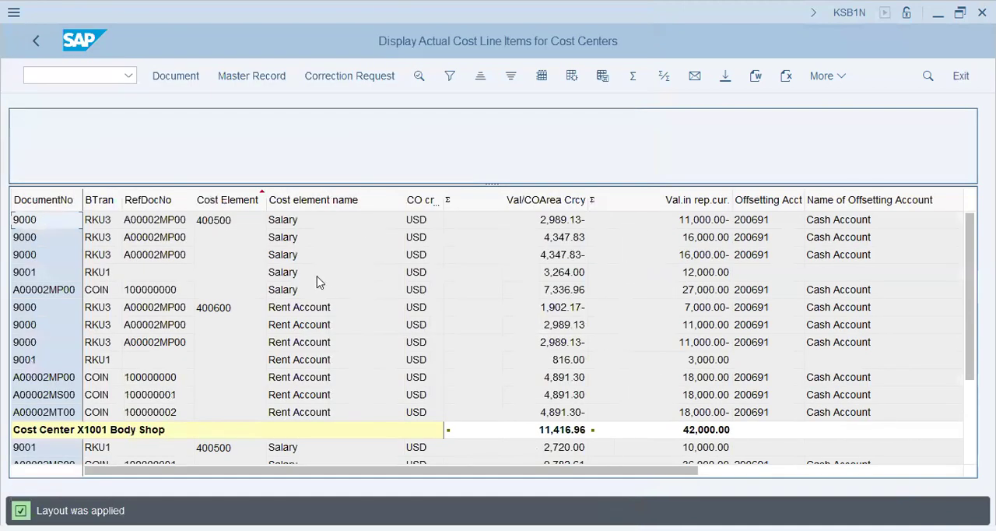
pyautogui.click(166, 221)
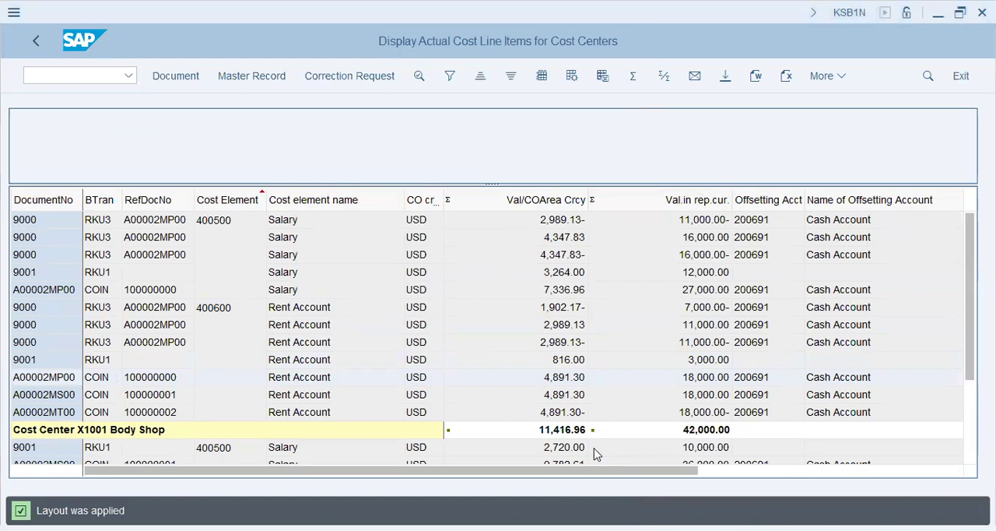
# Go to transaction KE5Z for profit center actual line items
pyautogui.write('/n ke5z')
pyautogui.press('Return')
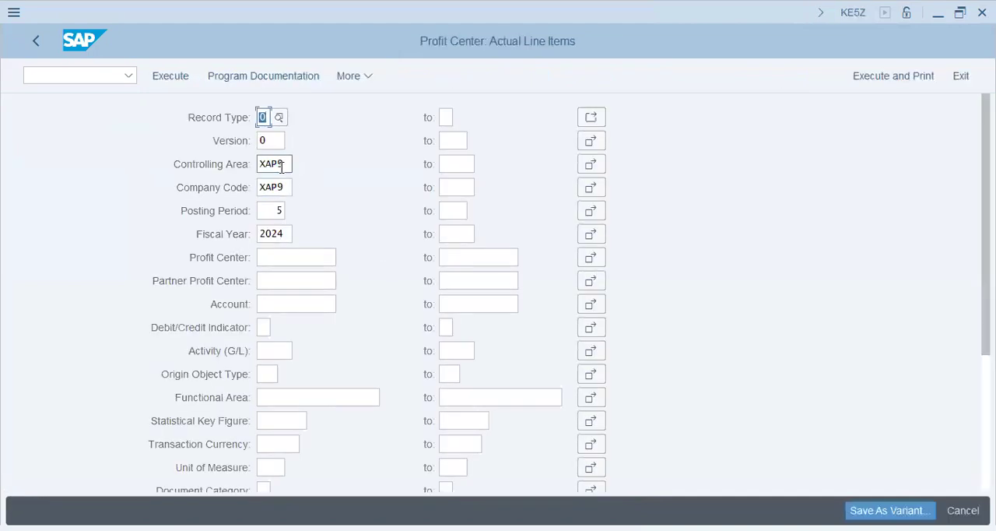
# Set the posting period to 1 and run the profit center line item report
pyautogui.click(269, 210)
pyautogui.write('1')
pyautogui.press('Tab')
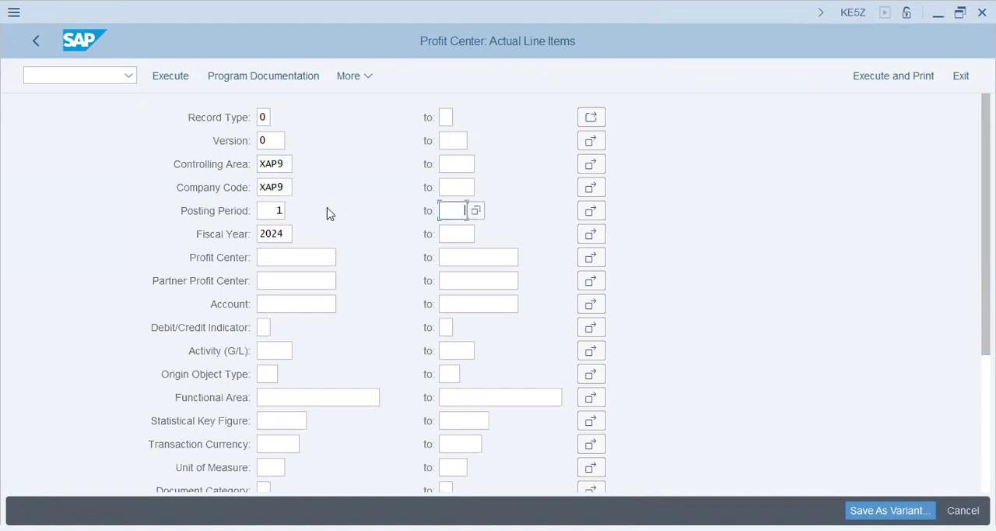
pyautogui.click(172, 86)
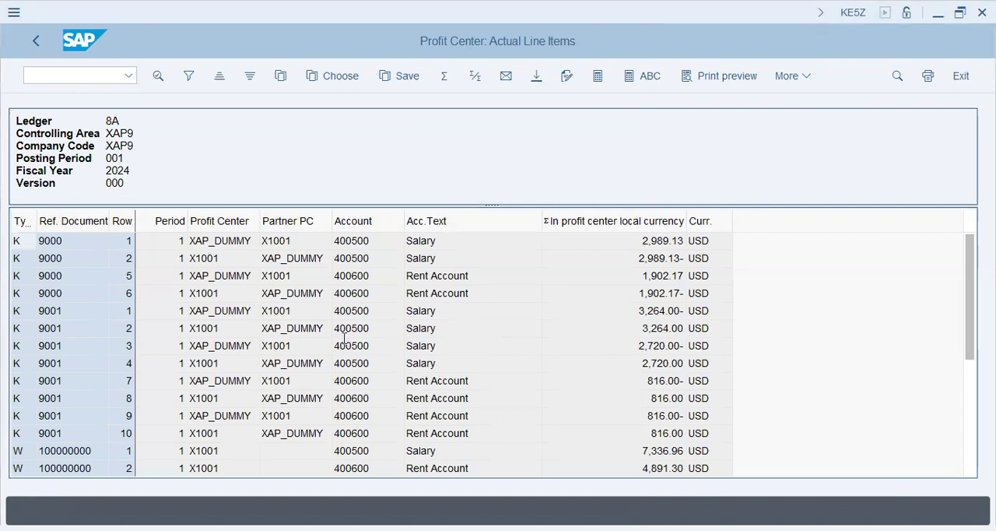
# Examine the salary and rent line items and their total in the profit center report
pyautogui.click(591, 346)
pyautogui.scroll(-4, 662, 393)
pyautogui.scroll(4, 675, 385)
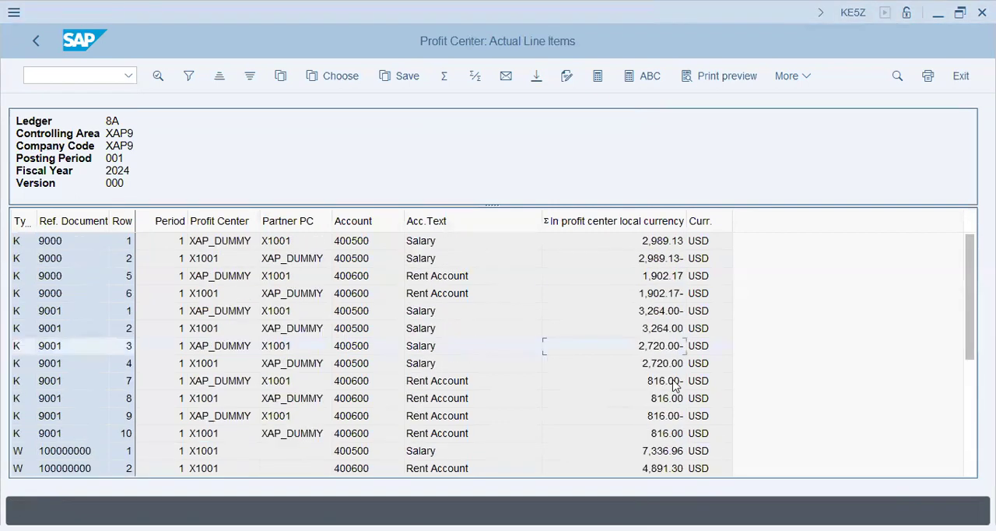
pyautogui.scroll(-4, 578, 338)
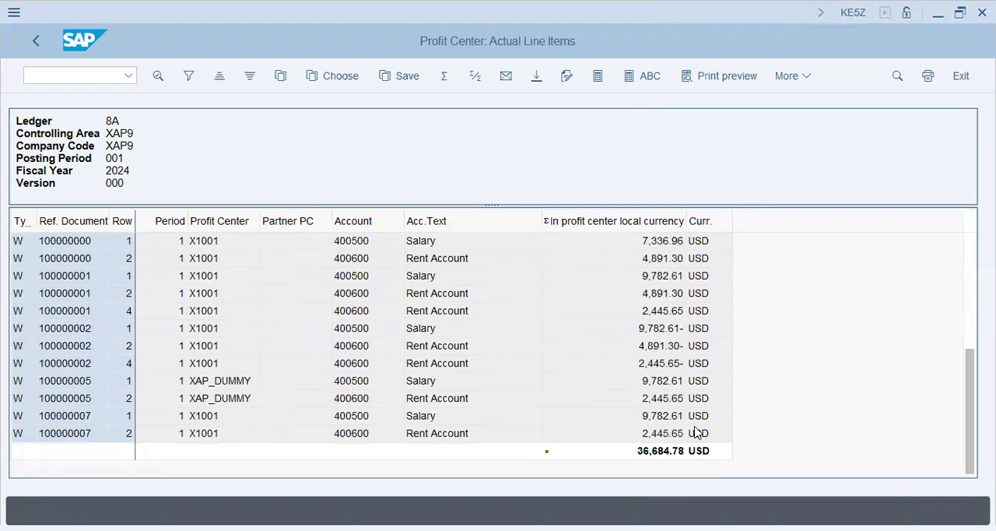
pyautogui.click(666, 453)
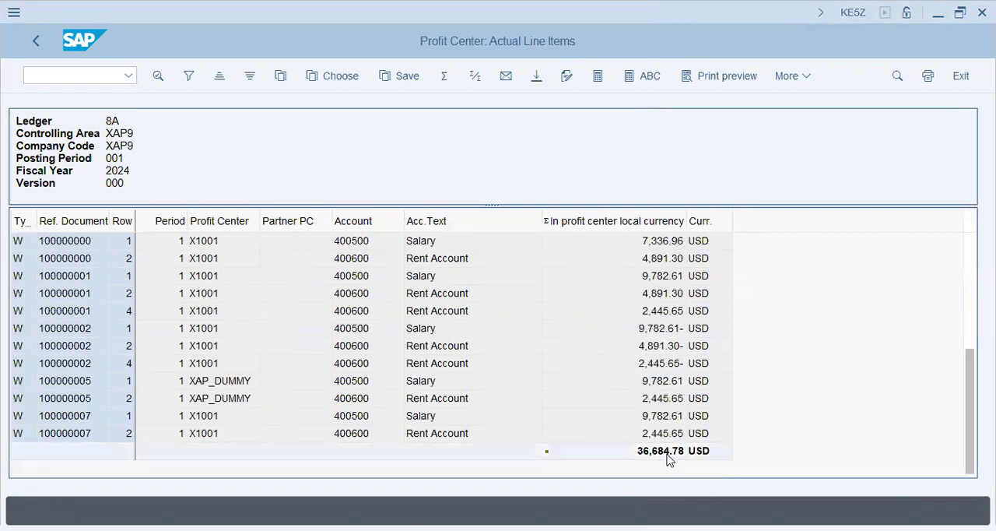
pyautogui.click(700, 401)
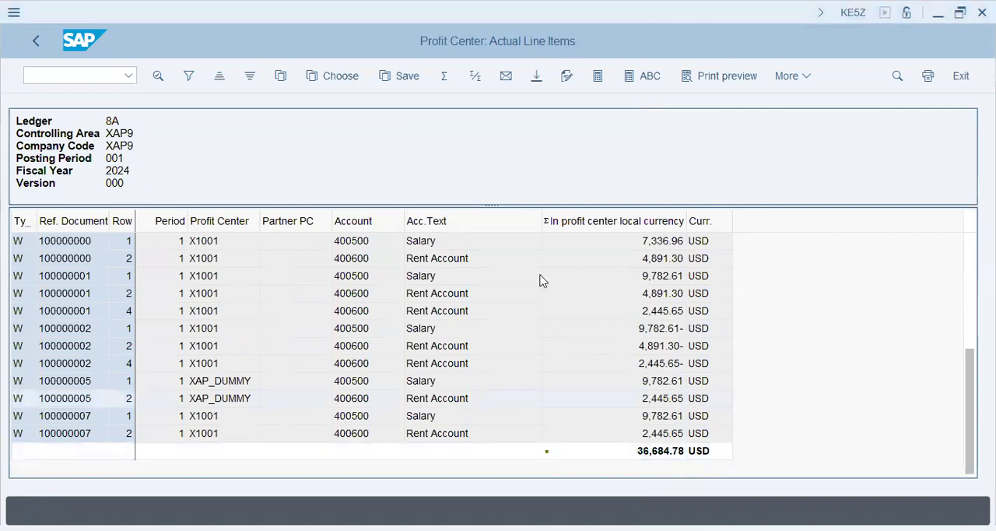
# Go to transaction SE11, the ABAP Dictionary
pyautogui.click(95, 73)
pyautogui.click(94, 81)
pyautogui.write('s')
pyautogui.press('BackSpace')
pyautogui.write('/n se11')
pyautogui.press('Return')
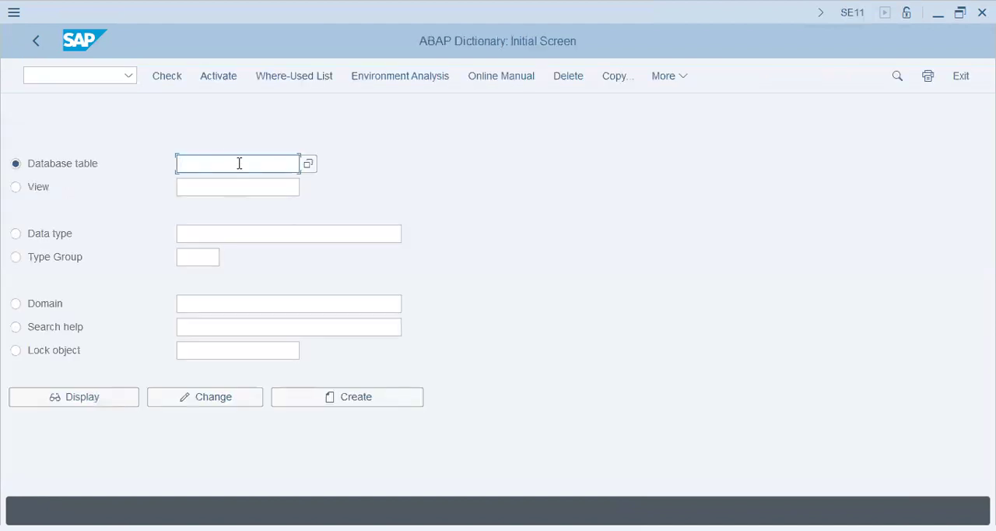
# Choose database table ACDOCA and open the selection screen for its contents in the Data Browser
pyautogui.press('BackSpace')
pyautogui.press('Down')
pyautogui.press('Return')
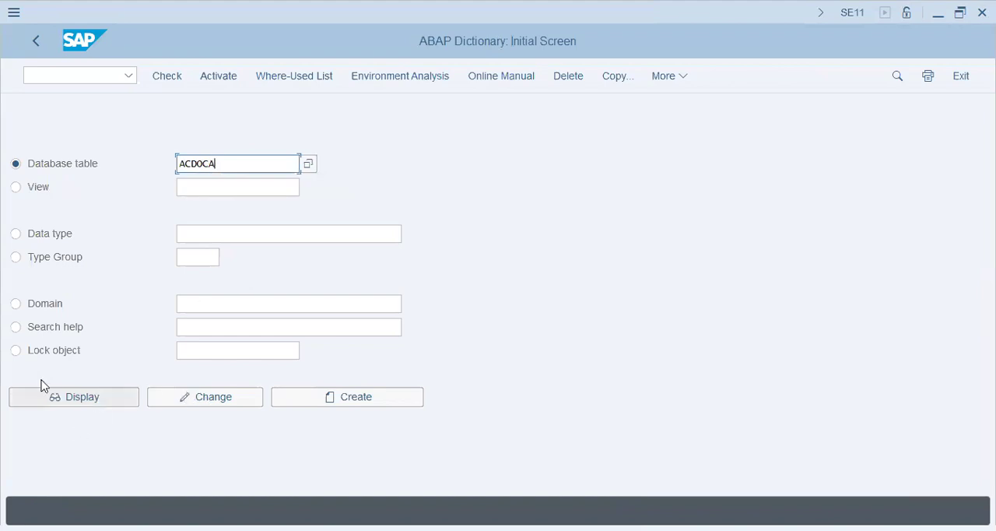
pyautogui.click(665, 79)
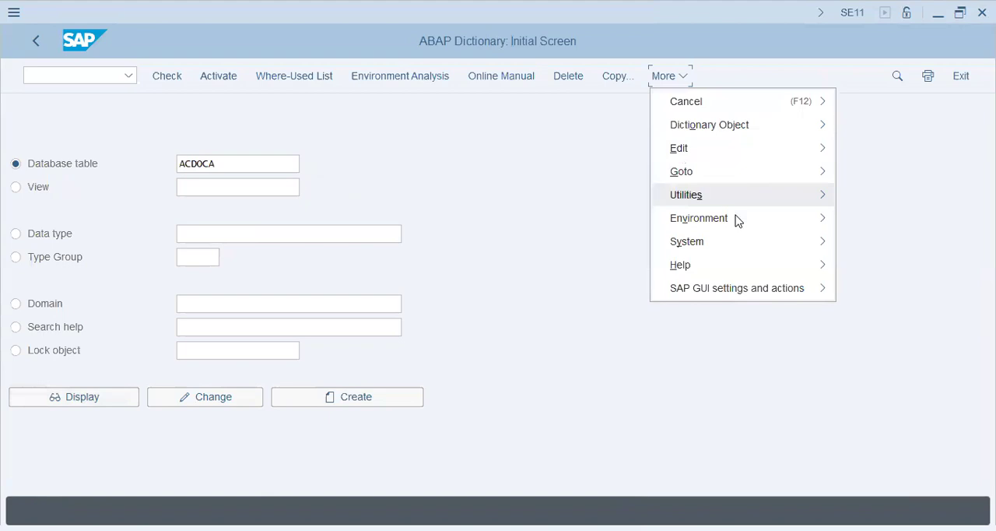
pyautogui.moveTo(737, 220)
pyautogui.click(507, 315)
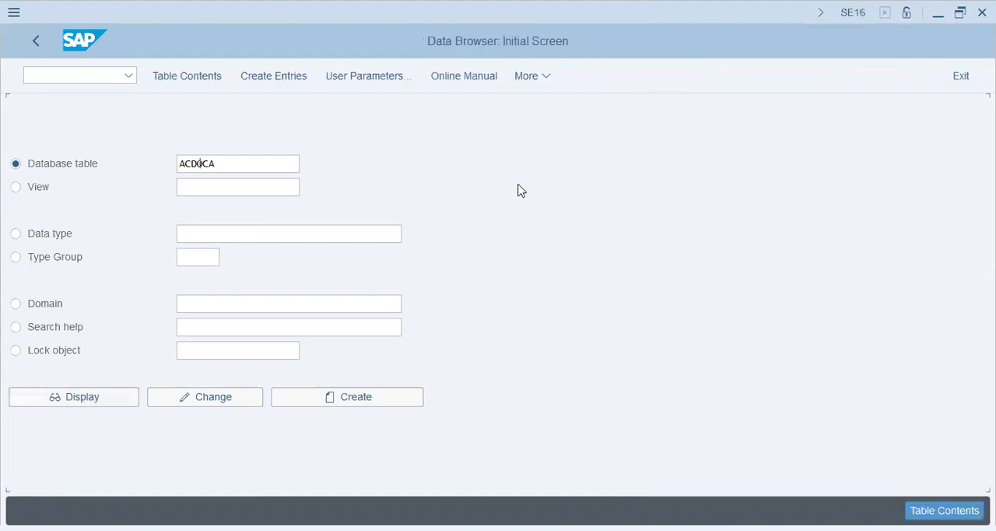
pyautogui.click(197, 81)
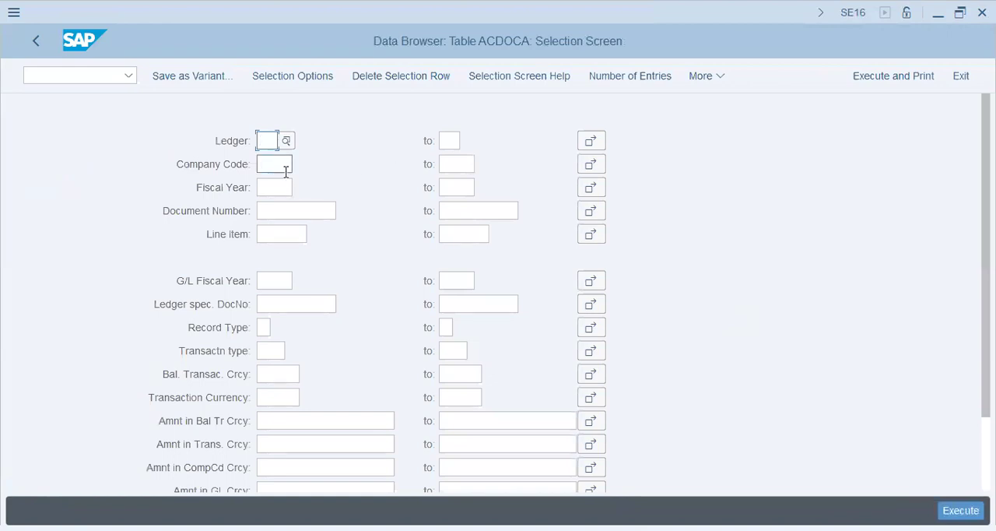
# Try to list the table entries for ledger 0, company code XAP9 and fiscal year 2024
pyautogui.write('0')
pyautogui.click(286, 166)
pyautogui.write('x')
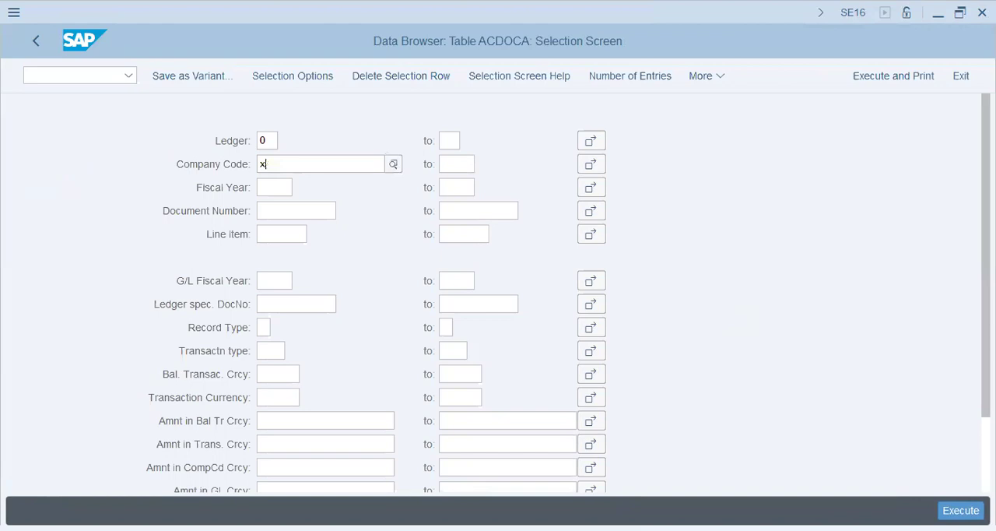
pyautogui.write('ap9')
pyautogui.press('Tab')
pyautogui.write('2012')
pyautogui.press('BackSpace')
pyautogui.press('BackSpace')
pyautogui.write('24')
pyautogui.press('Tab')
pyautogui.press('Tab')
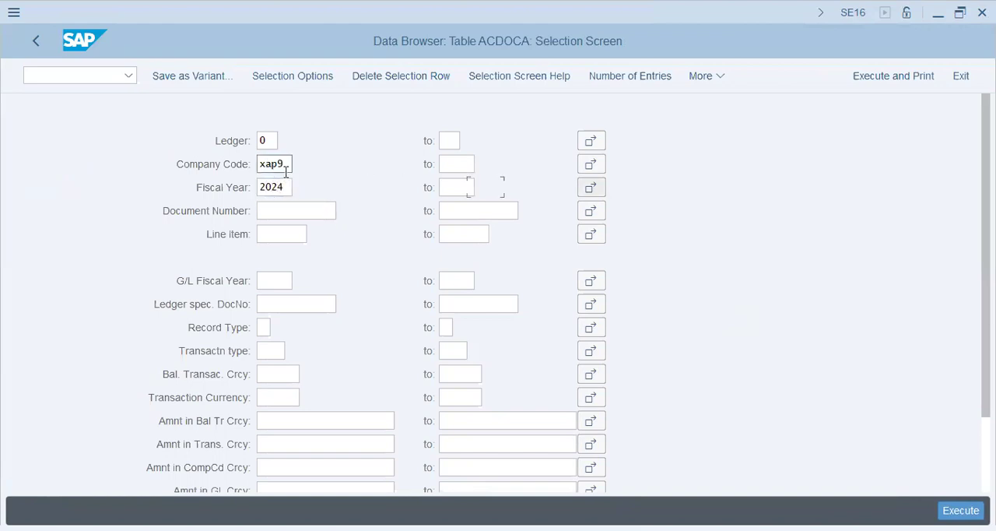
pyautogui.click(942, 508)
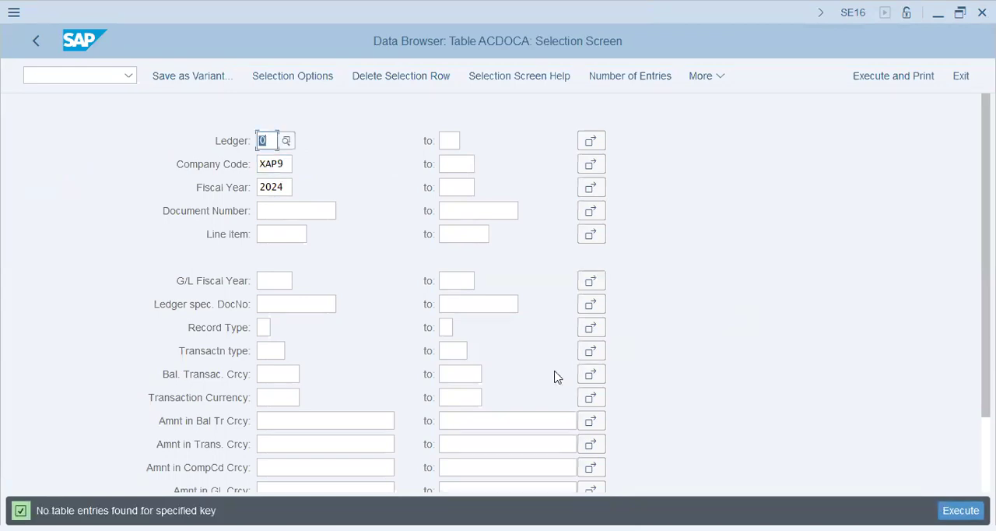
# Try the ACDOCA selection again with the fiscal year set to 2023
pyautogui.click(288, 181)
pyautogui.press('BackSpace')
pyautogui.write('3')
pyautogui.press('Tab')
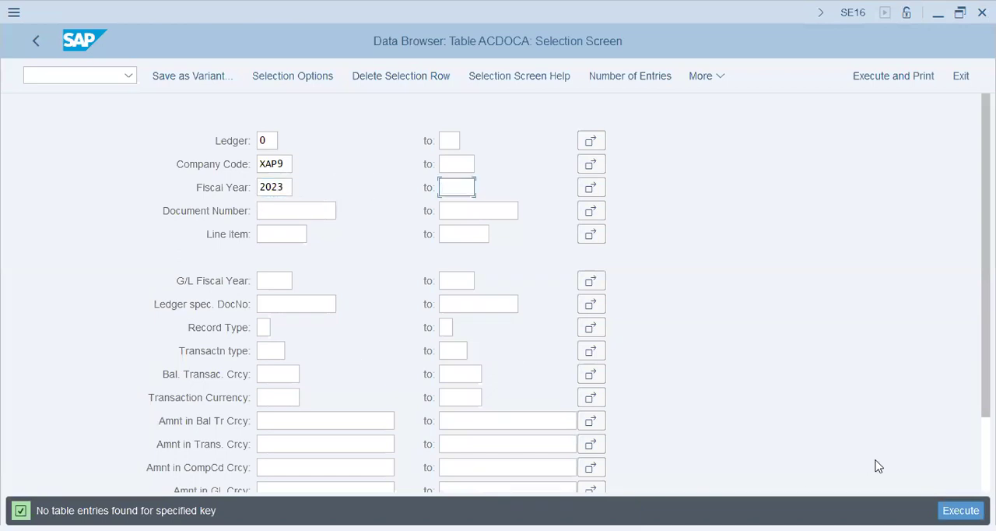
pyautogui.click(959, 509)
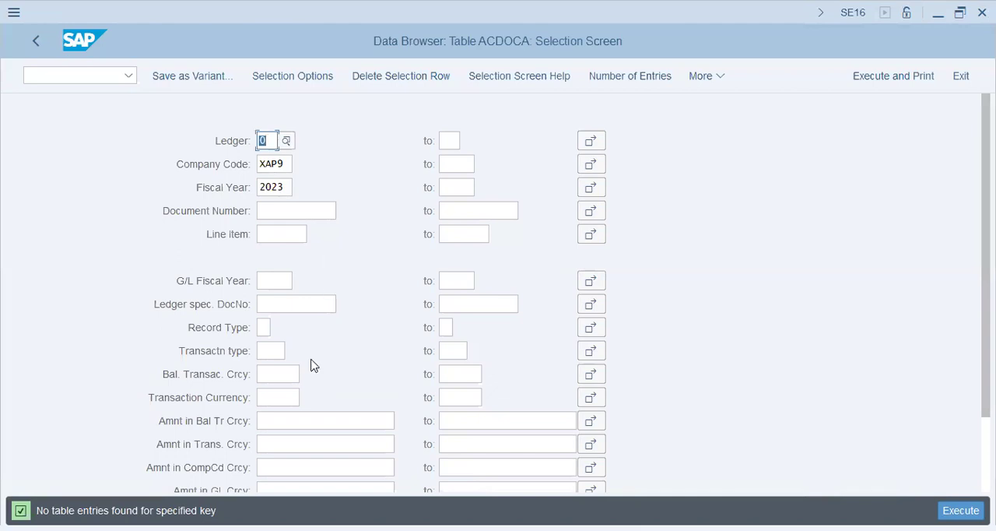
# Clear the fiscal year, set the ledger to 0L and list the ACDOCA entries of company code XAP9
pyautogui.click(318, 421)
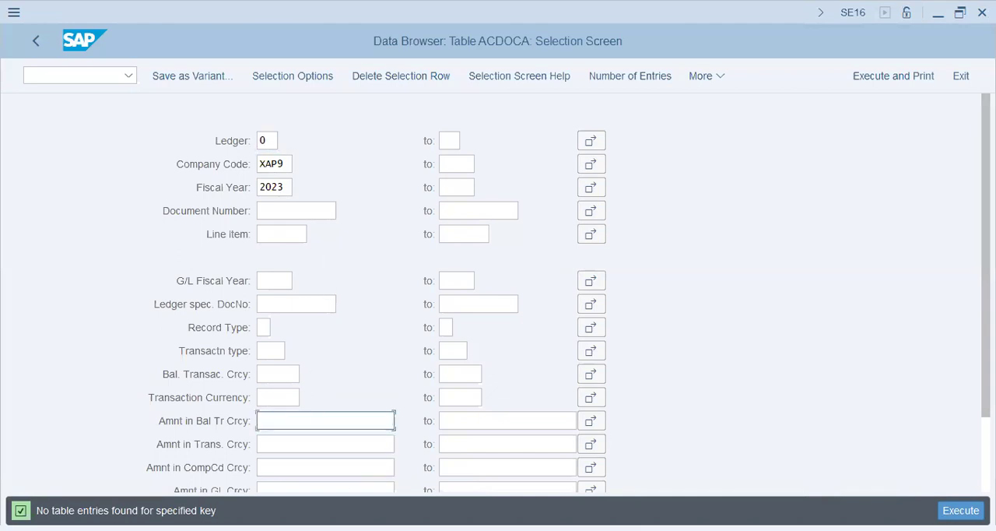
pyautogui.scroll(-3, 316, 397)
pyautogui.scroll(3, 298, 367)
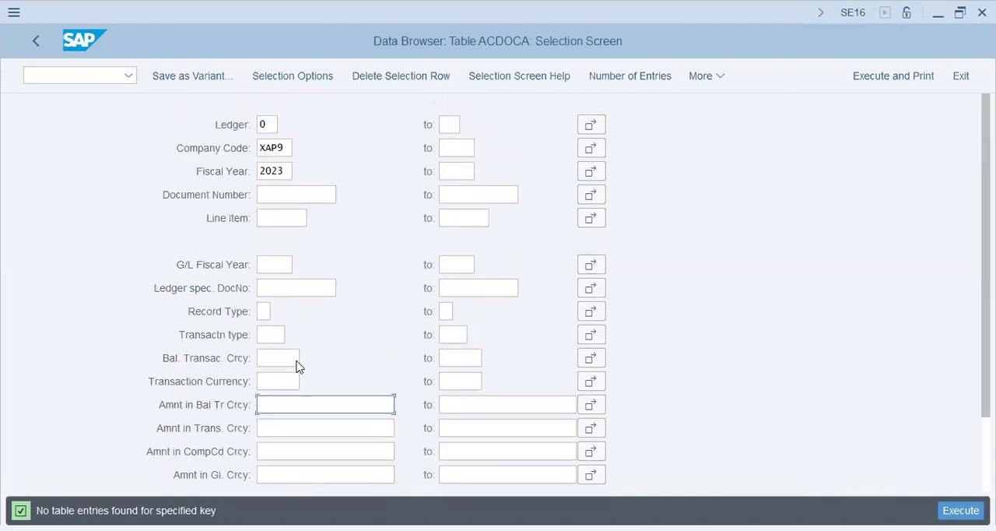
pyautogui.click(287, 187)
pyautogui.doubleClick(287, 187)
pyautogui.press('Delete')
pyautogui.press('Tab')
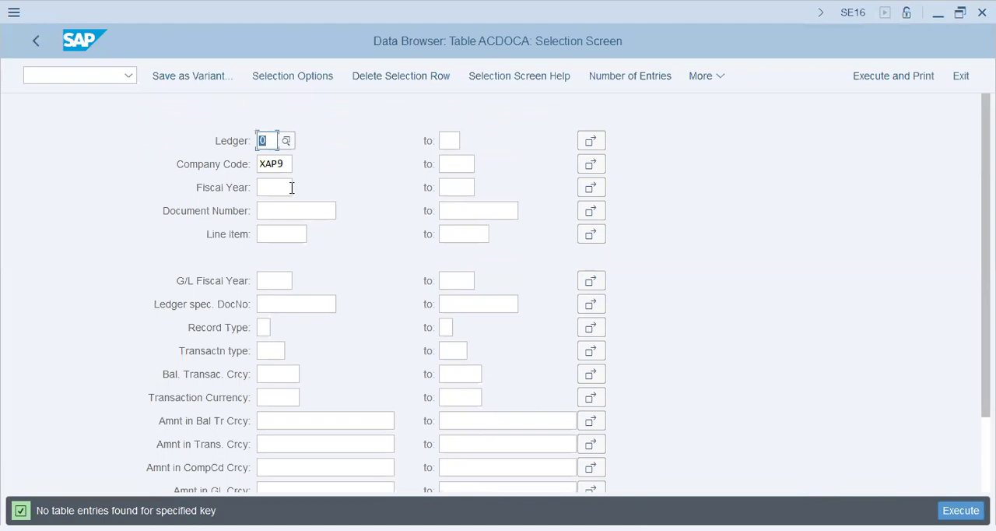
pyautogui.click(266, 141)
pyautogui.write('1')
pyautogui.press('Tab')
pyautogui.press('F8')
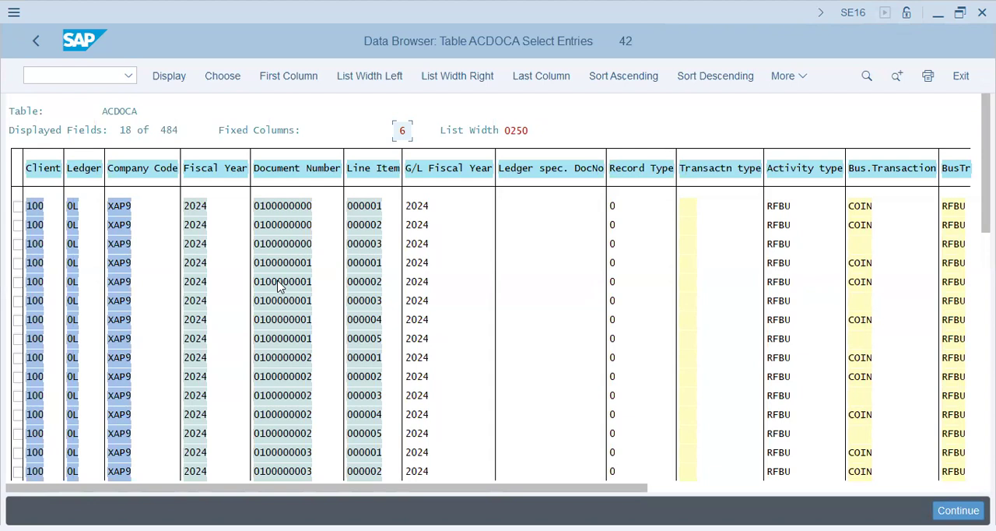
# Go to transaction KB61, Enter Line Item Repostings
pyautogui.click(308, 358)
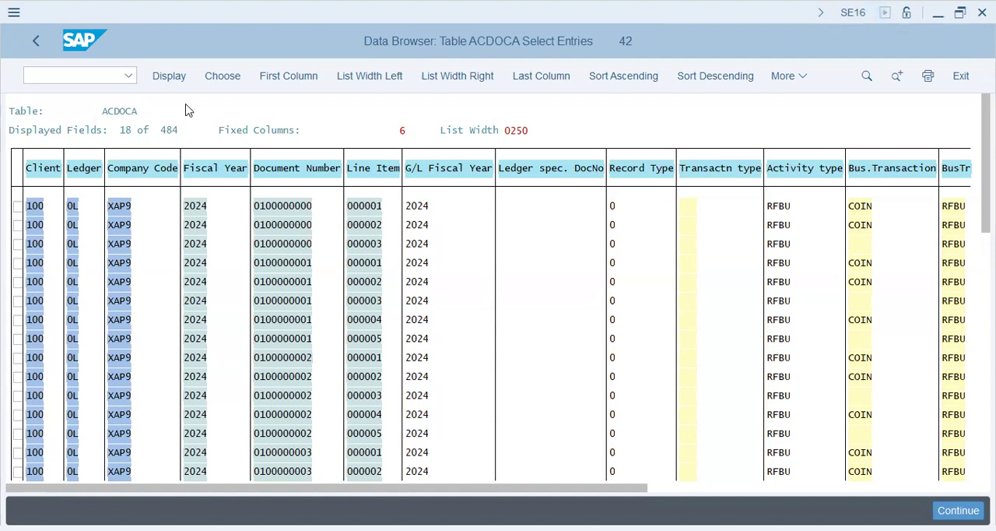
pyautogui.write('/n ksb1')
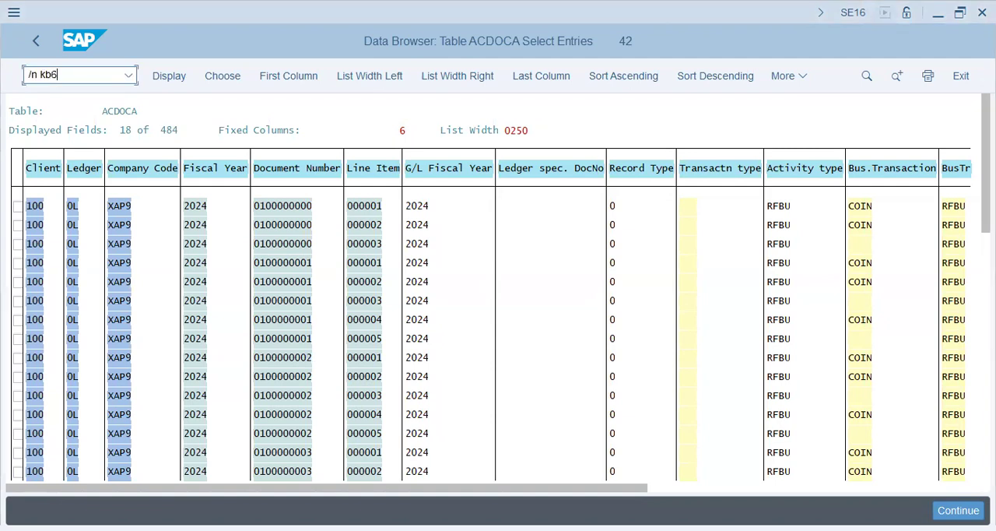
pyautogui.press('Return')
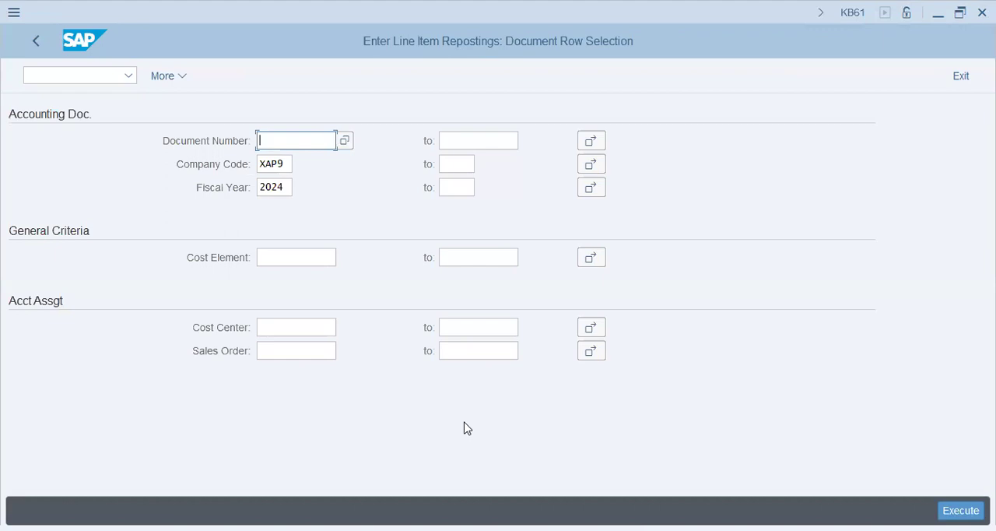
# List the line items of company code XAP9 and fiscal year 2024 for reposting, without restricting the document number
pyautogui.hotkey('alt', 'Tab')
pyautogui.click(961, 510)
pyautogui.press('Return')
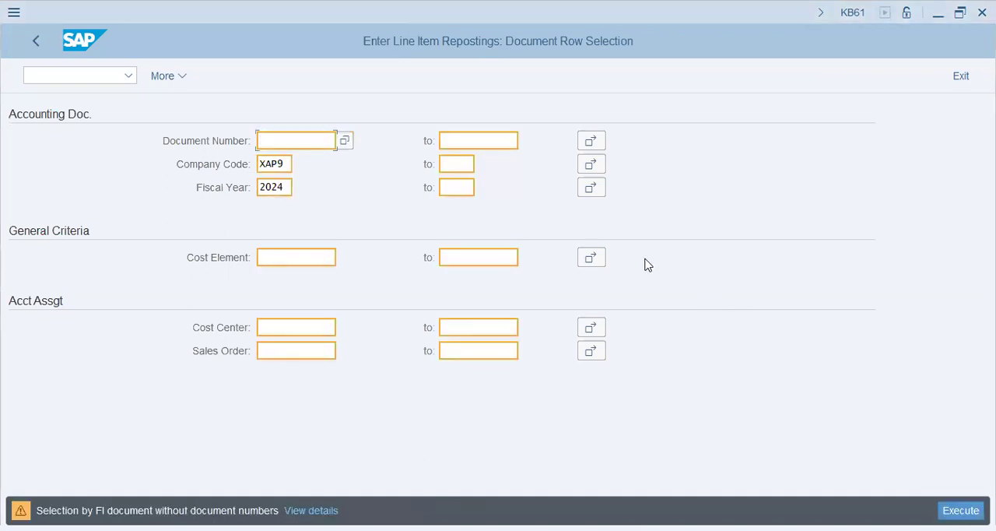
pyautogui.press('Return')
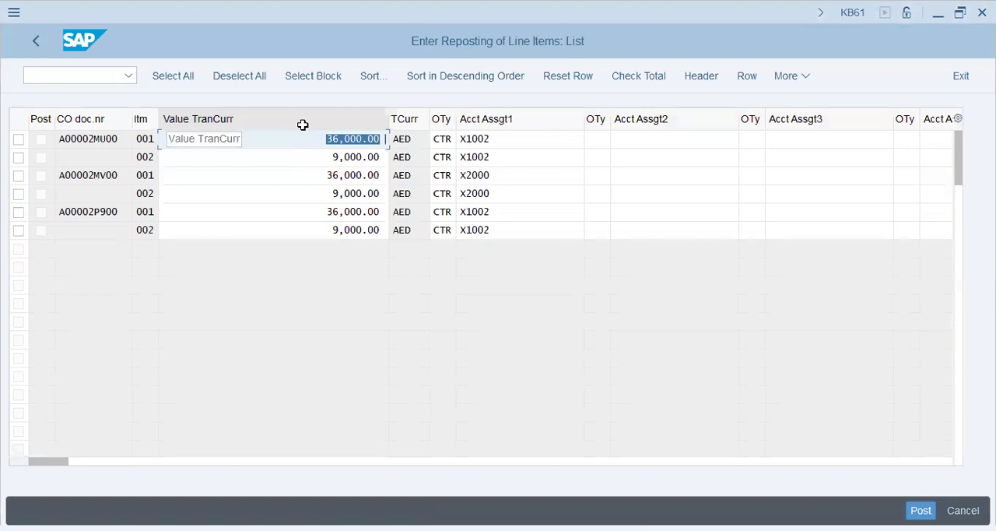
# Examine the transaction currency amounts and cost center assignments of the line items in the reposting list
pyautogui.click(327, 138)
pyautogui.click(316, 193)
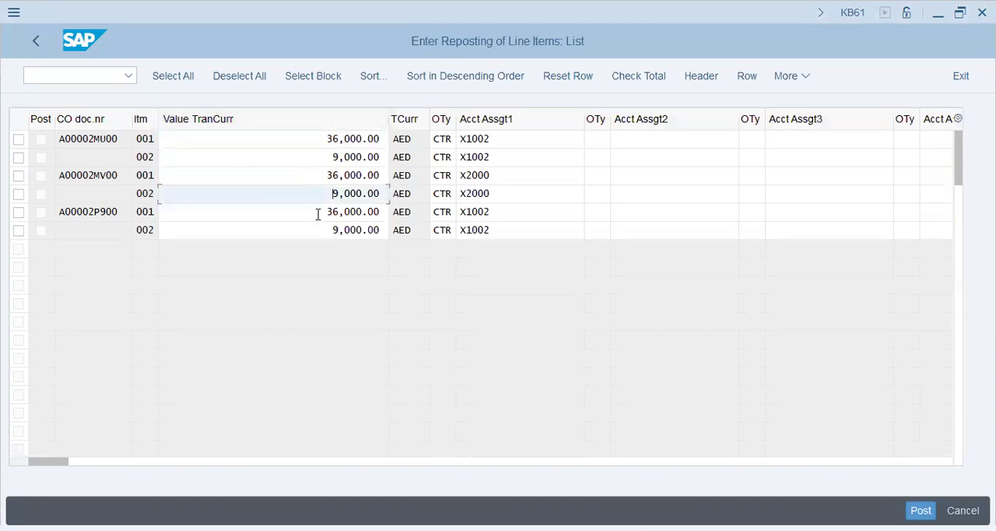
pyautogui.click(318, 228)
pyautogui.doubleClick(502, 157)
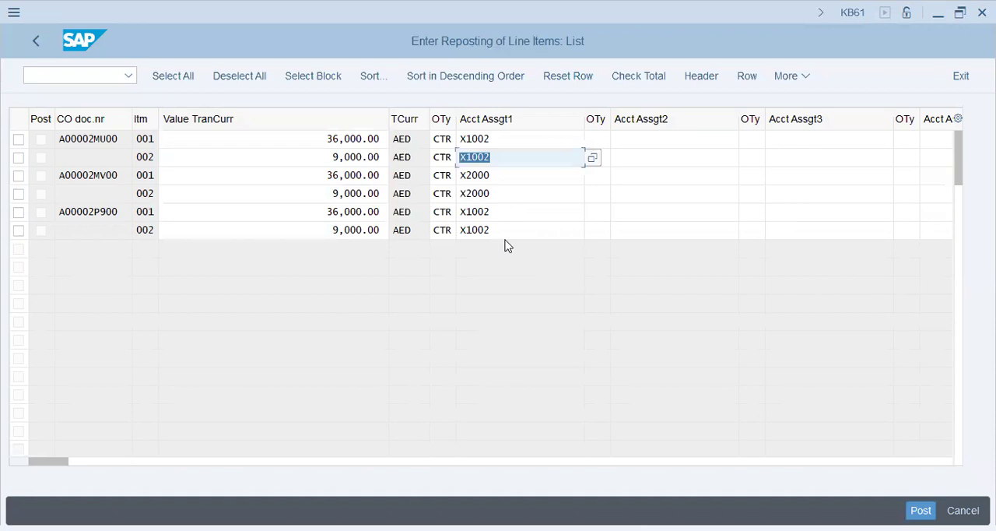
pyautogui.hotkey('alt', 'Tab')
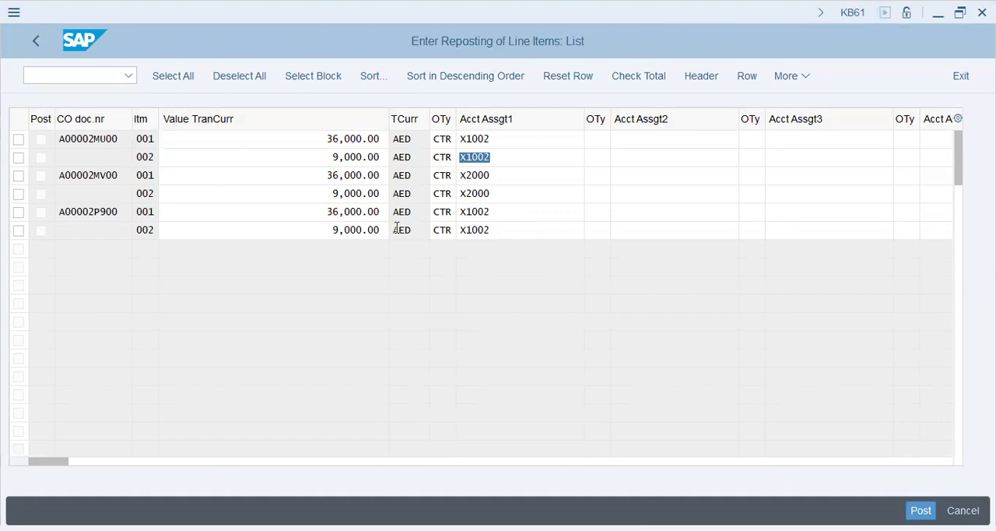
pyautogui.hotkey('alt', 'Tab')
pyautogui.moveTo(333, 157); pyautogui.dragTo(376, 156)
pyautogui.hotkey('shift', 'End')
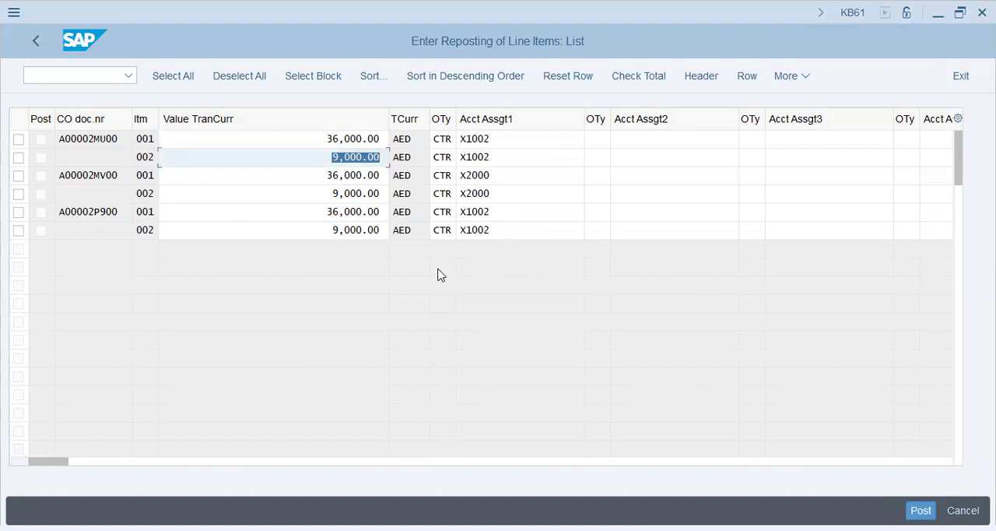
pyautogui.hotkey('alt', 'Tab')
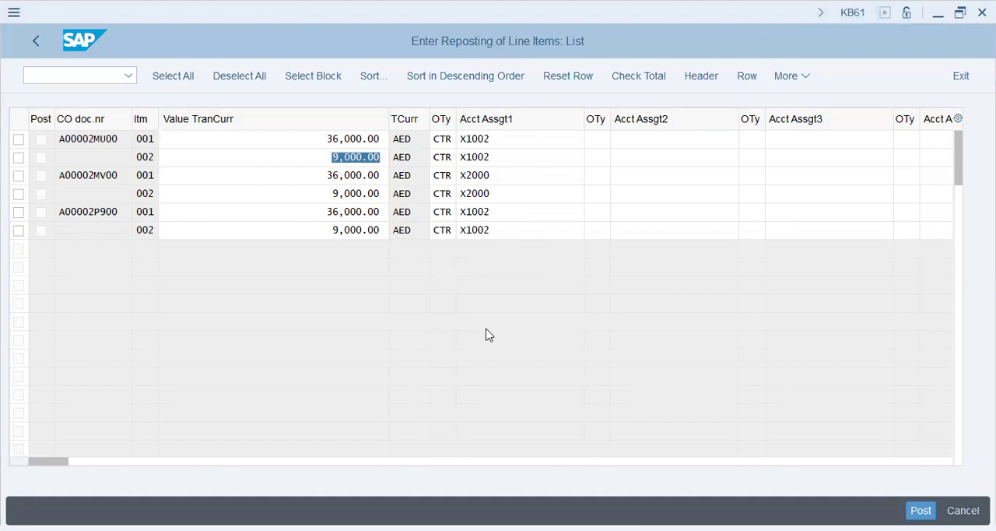
pyautogui.hotkey('alt', 'Tab')
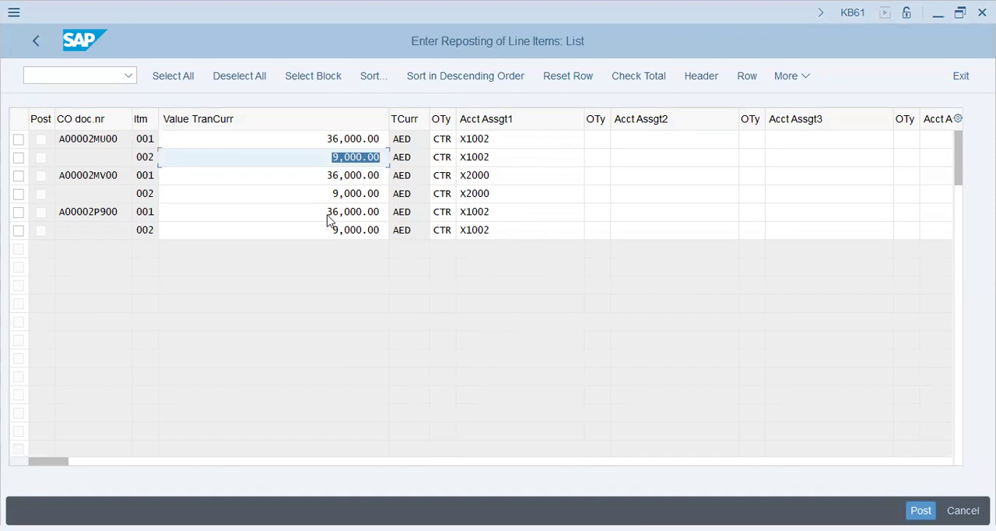
pyautogui.hotkey('alt', 'Tab')
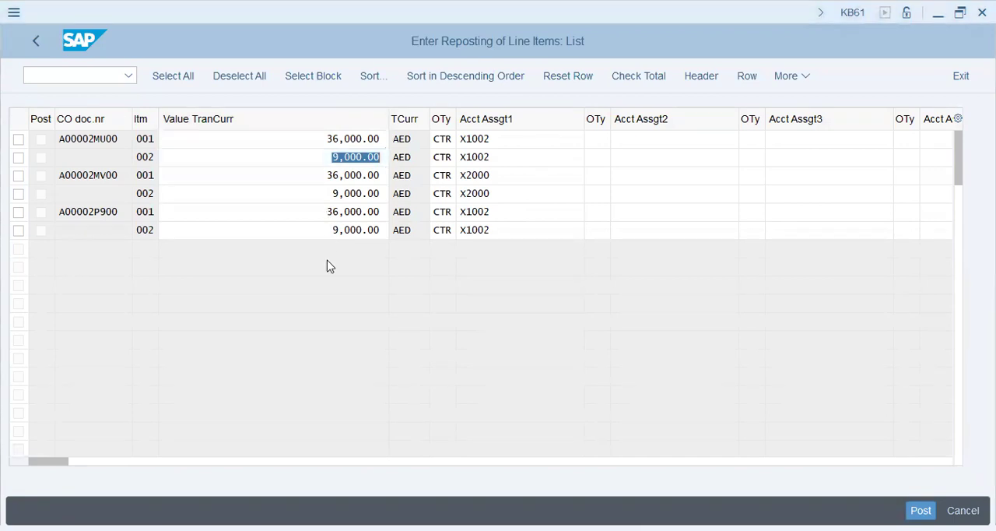
pyautogui.hotkey('alt', 'Tab')
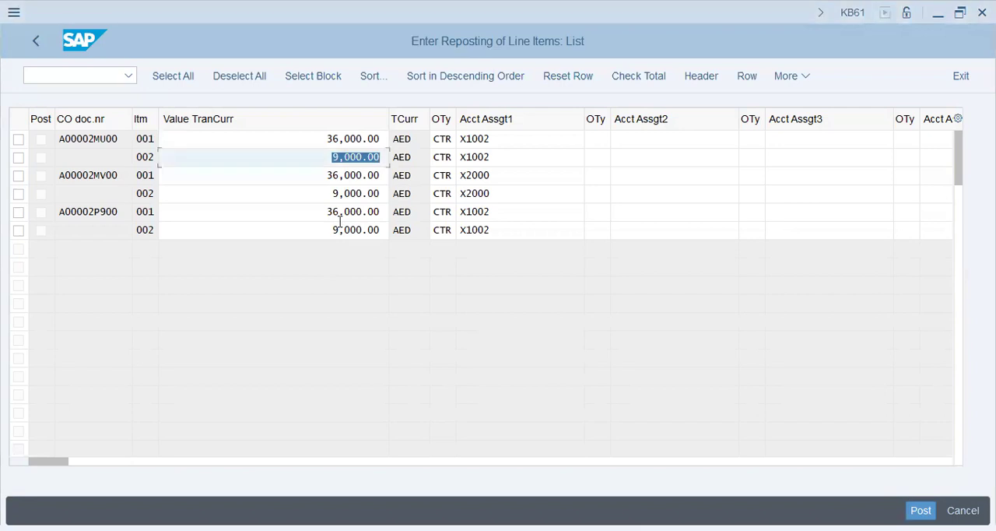
pyautogui.click(503, 213)
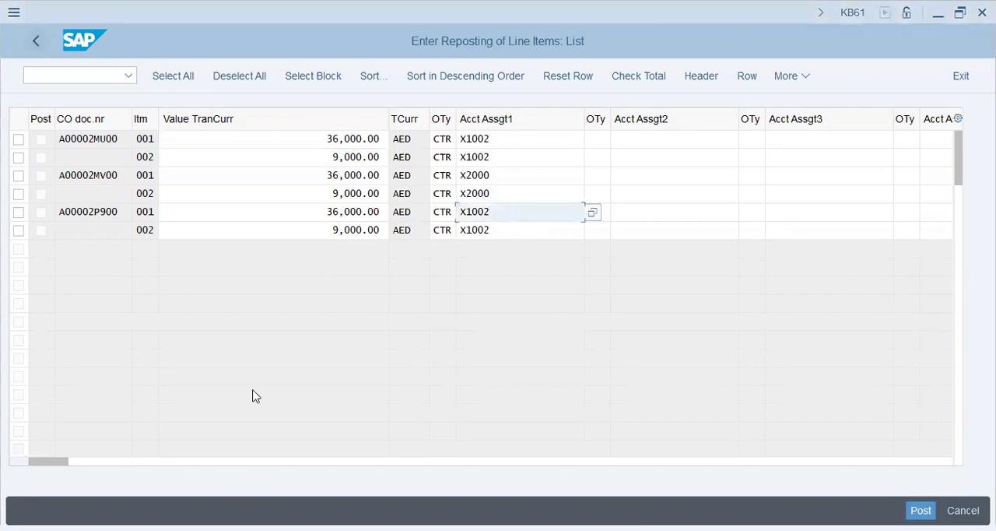
# Return to the document row selection, answering Yes to posting, and list the XAP9 line items again without a fiscal year
pyautogui.press('F3')
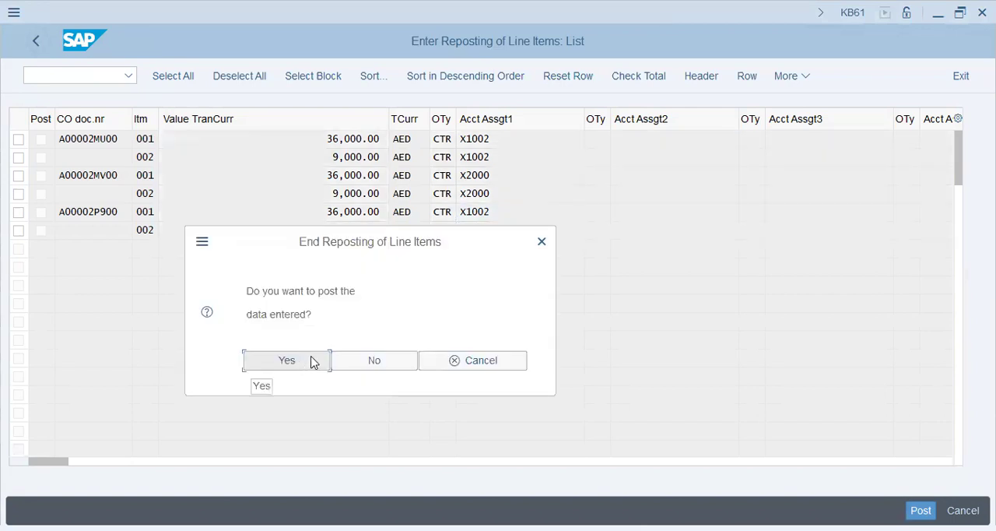
pyautogui.click(310, 360)
pyautogui.click(287, 191)
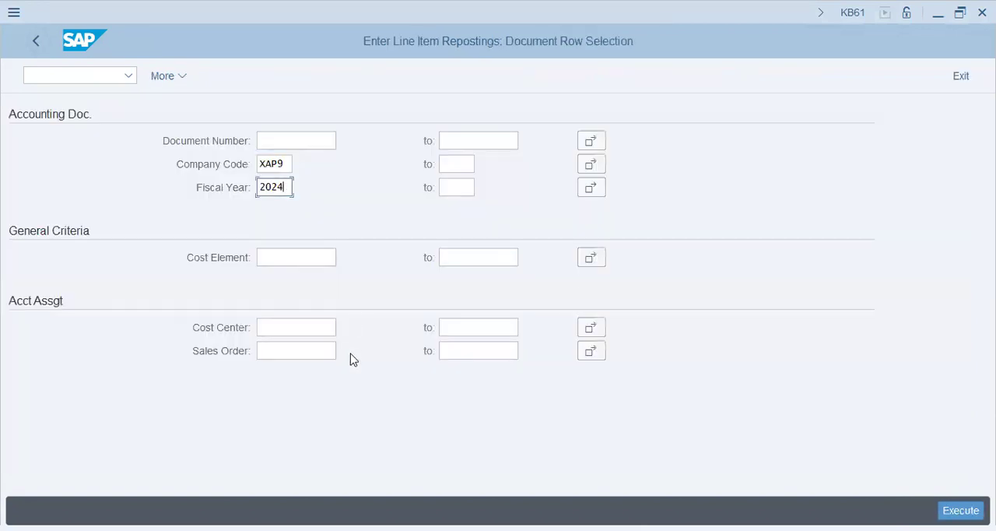
pyautogui.hotkey('ctrl', 'a')
pyautogui.press('BackSpace')
pyautogui.press('Tab')
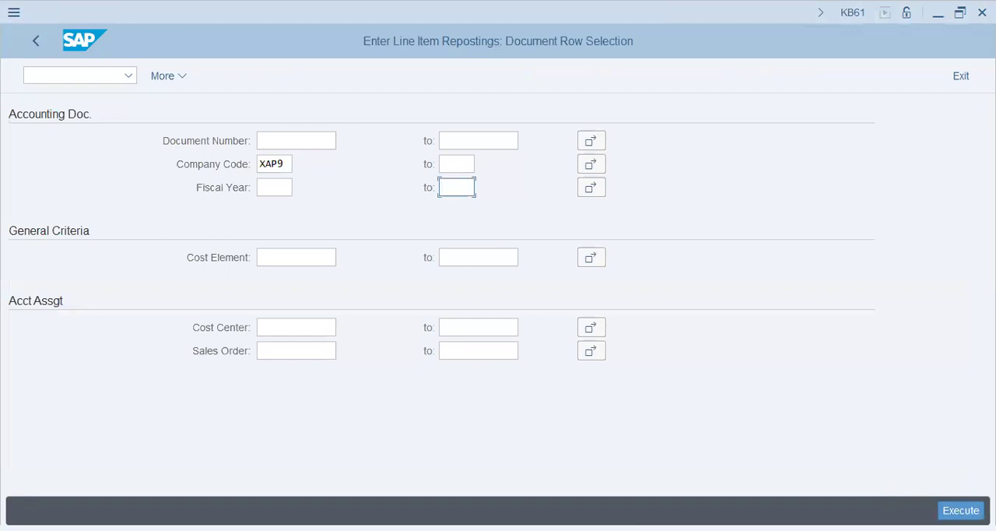
pyautogui.click(962, 510)
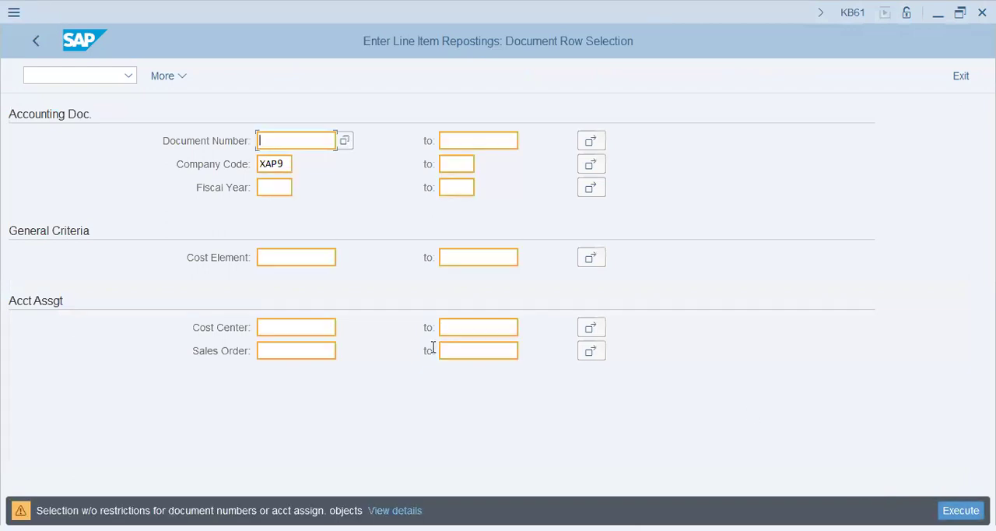
pyautogui.press('Return')
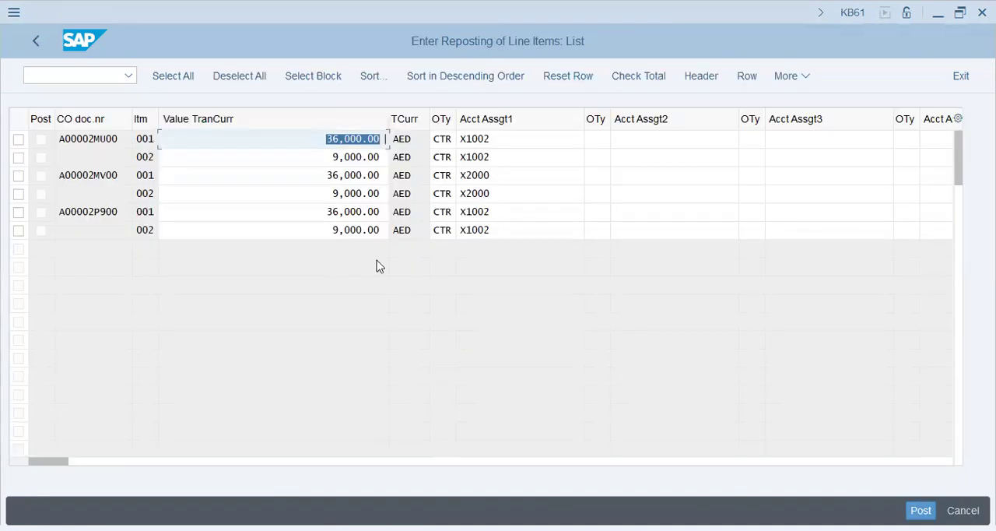
# Set the amount of the last line item to 3000 AED and its first account assignment to cost center X1003
pyautogui.click(330, 230)
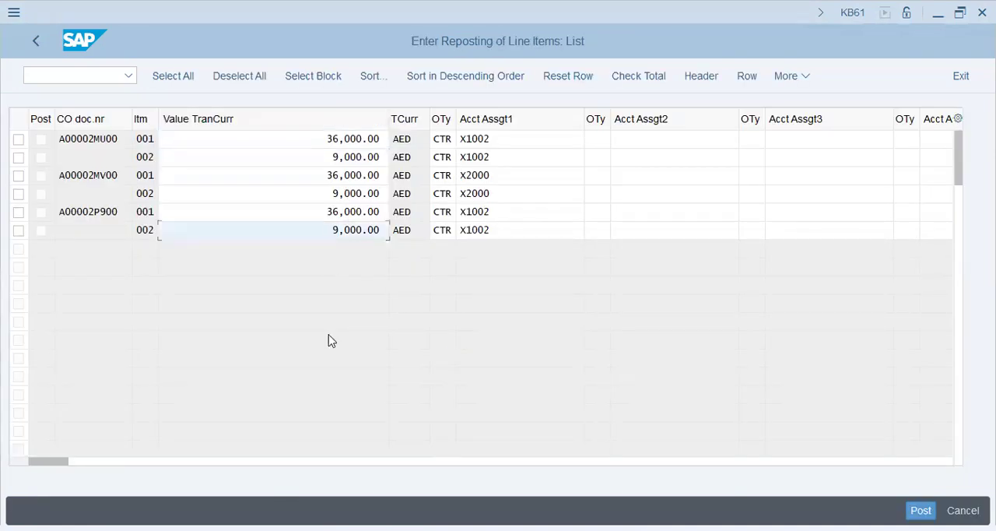
pyautogui.click(504, 140)
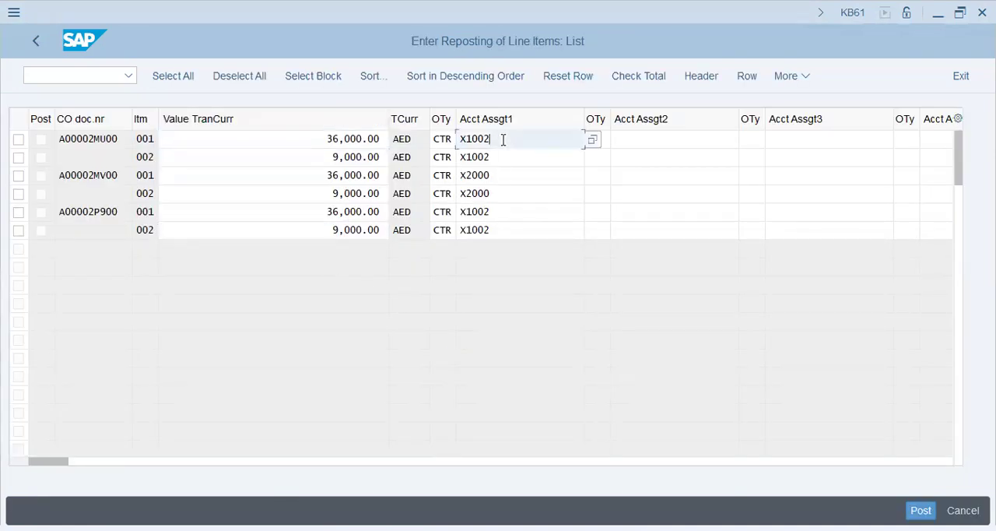
pyautogui.click(502, 178)
pyautogui.click(504, 230)
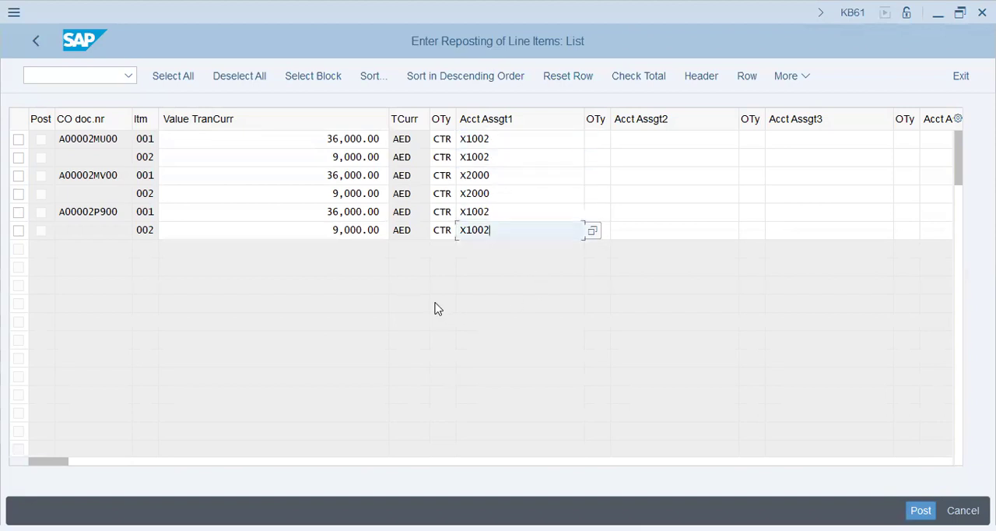
pyautogui.hotkey('alt', 'Tab')
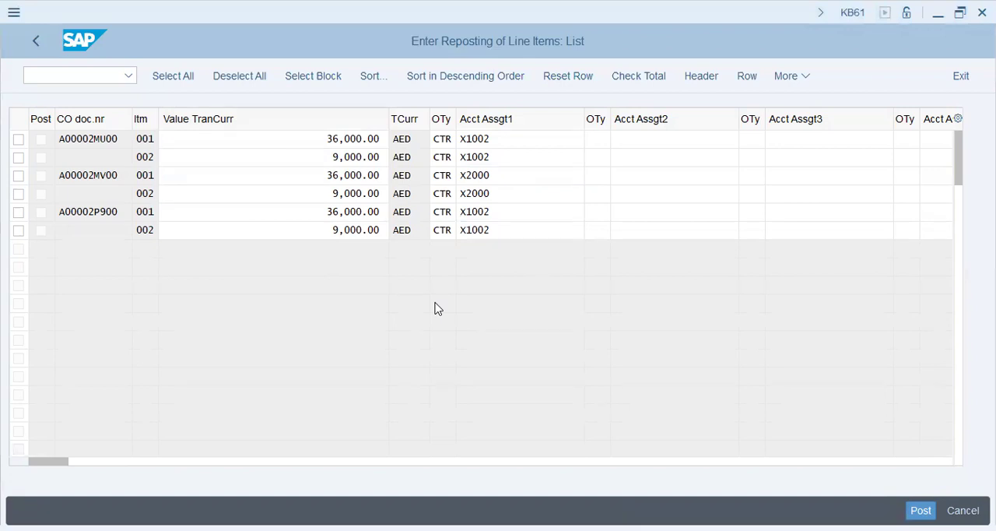
pyautogui.hotkey('alt', 'Tab')
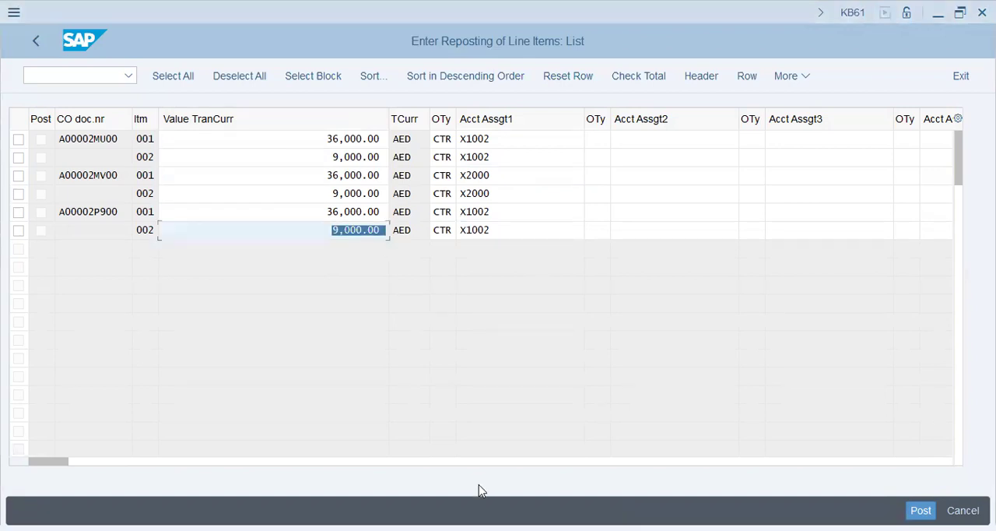
pyautogui.write('3000')
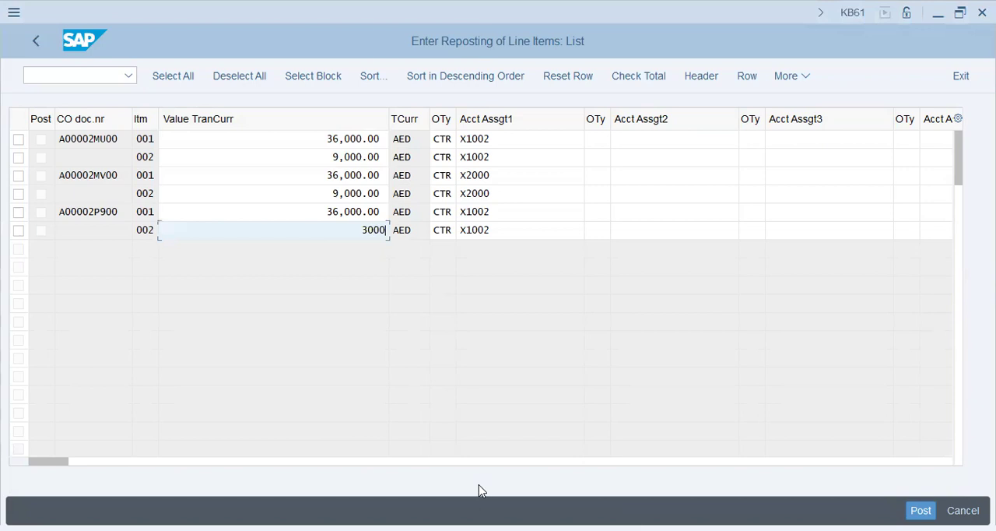
pyautogui.press('Tab')
pyautogui.press('Tab')
pyautogui.press('End')
pyautogui.hotkey('shift', 'Left')
pyautogui.write('3')
pyautogui.press('Tab')
# Set the last document's item 001 to 11000 AED with cost center X1003 as first account assignment, and apply the entries
pyautogui.moveTo(332, 193); pyautogui.dragTo(386, 193)
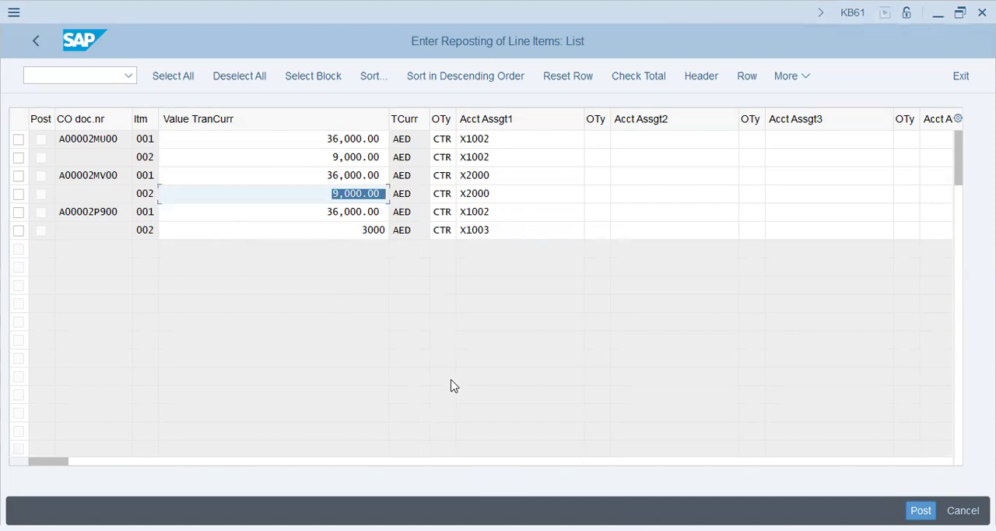
pyautogui.press('Tab')
pyautogui.press('Tab')
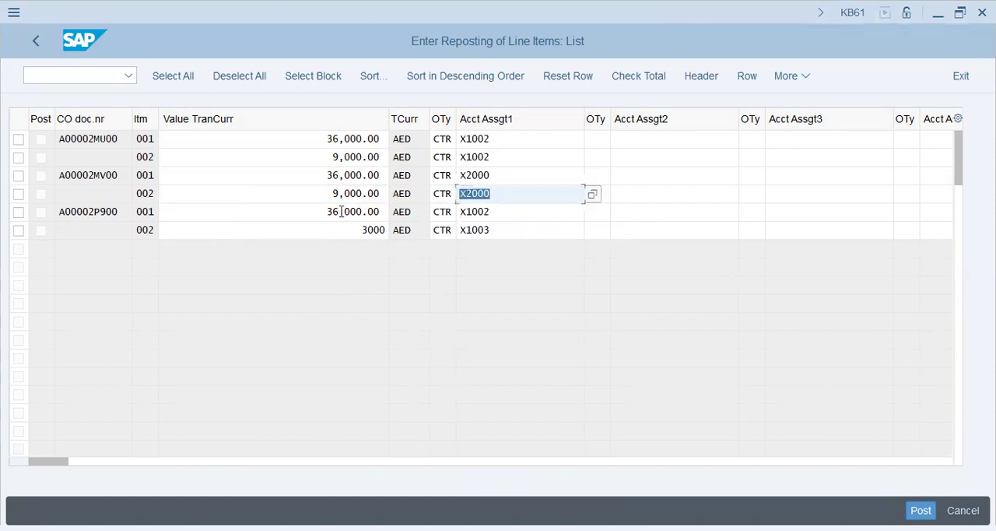
pyautogui.moveTo(318, 211); pyautogui.dragTo(386, 212)
pyautogui.write('11')
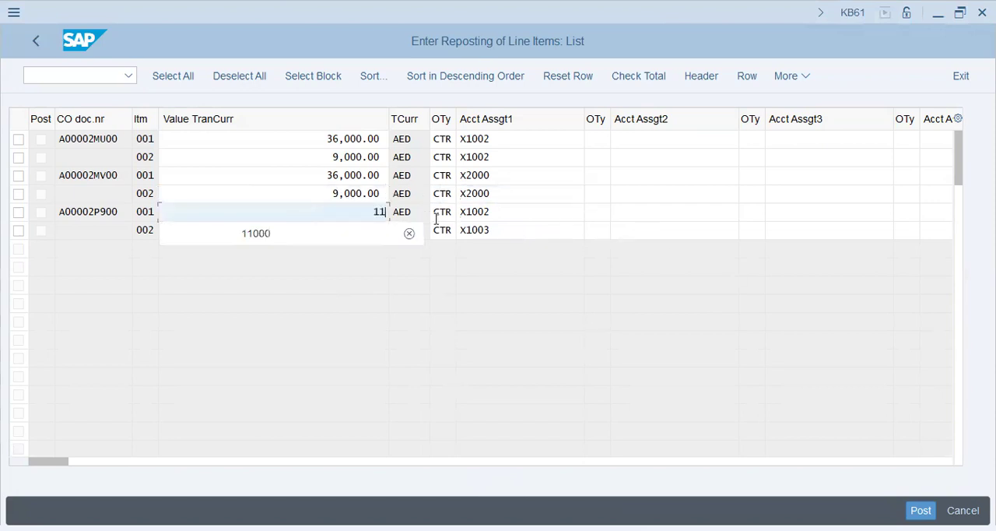
pyautogui.write('000')
pyautogui.press('Tab')
pyautogui.press('Tab')
pyautogui.press('BackSpace')
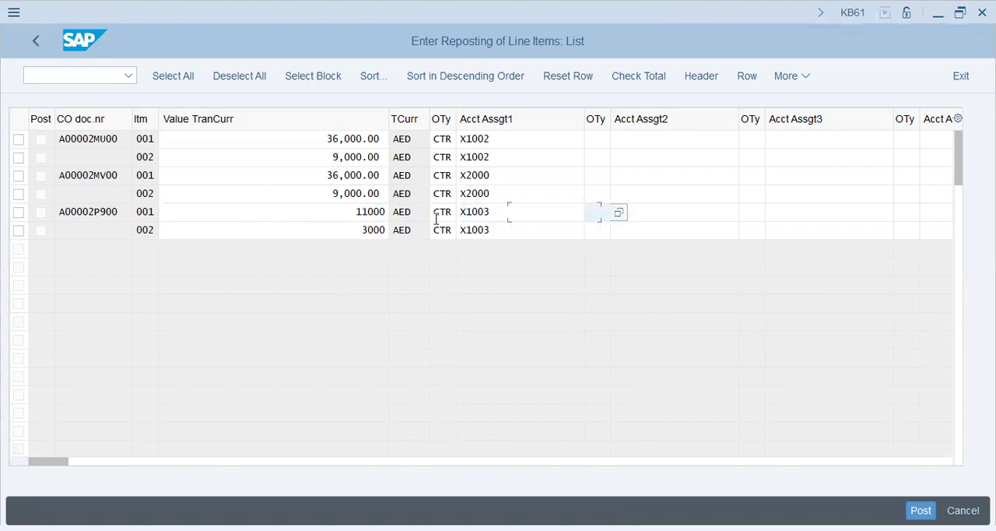
pyautogui.click(323, 211)
pyautogui.press('Return')
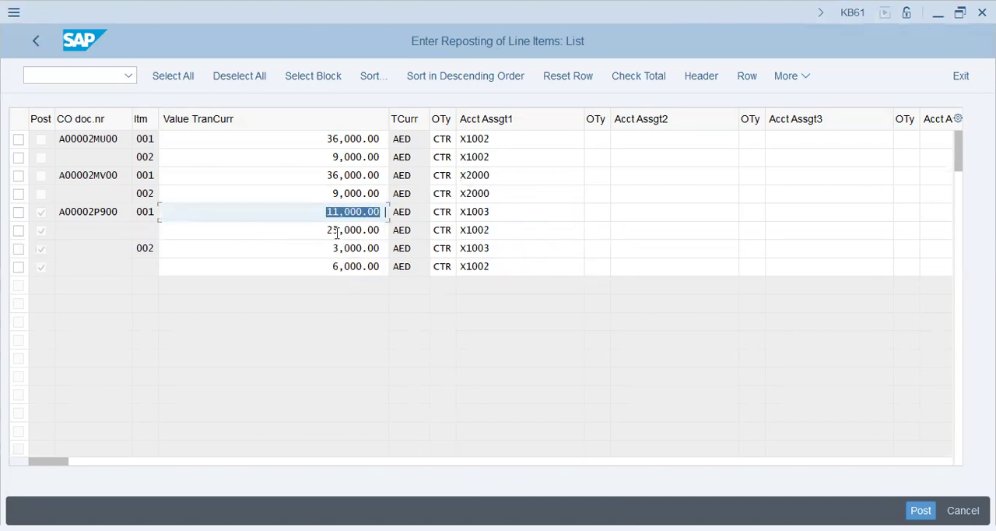
# Set the first document's item 002 to 3000 AED with cost center X1003 as its first account assignment
pyautogui.click(336, 230)
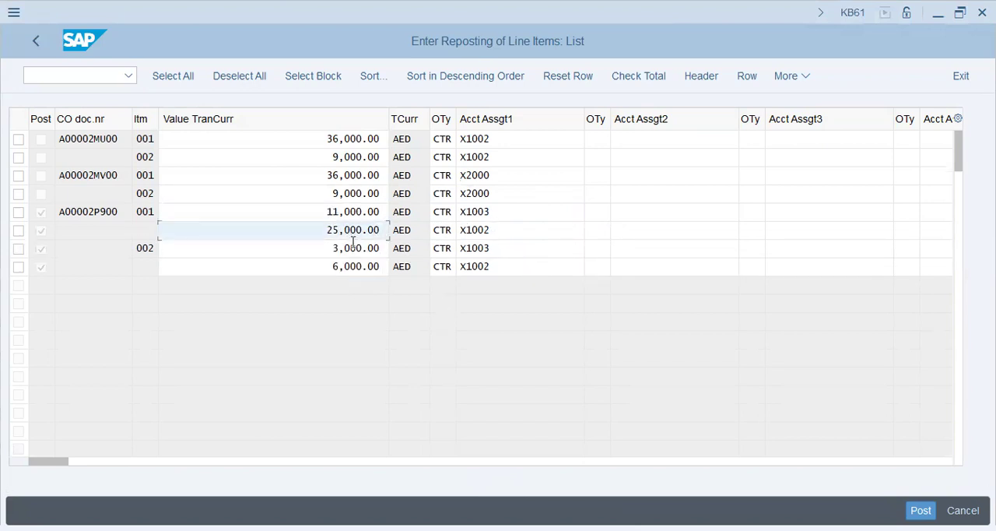
pyautogui.click(352, 267)
pyautogui.click(326, 193)
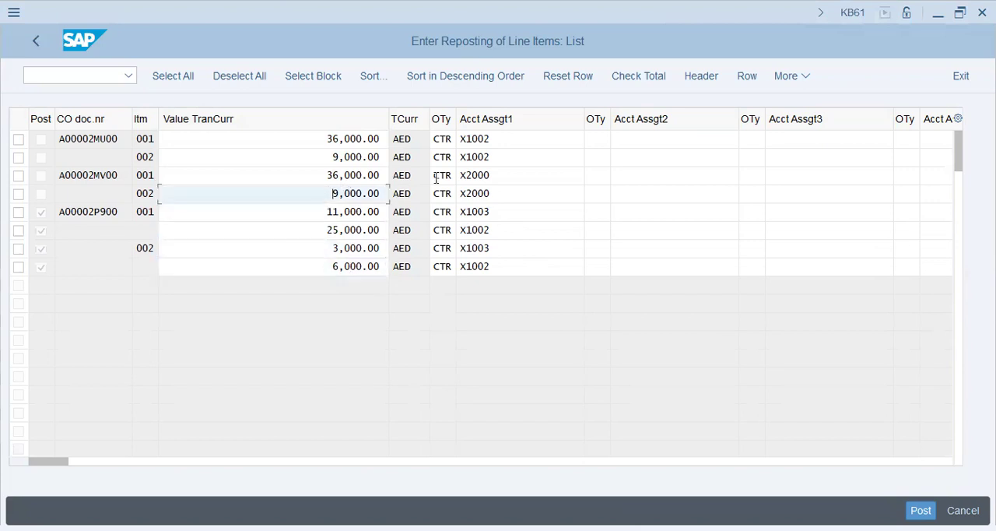
pyautogui.moveTo(333, 156); pyautogui.dragTo(543, 166)
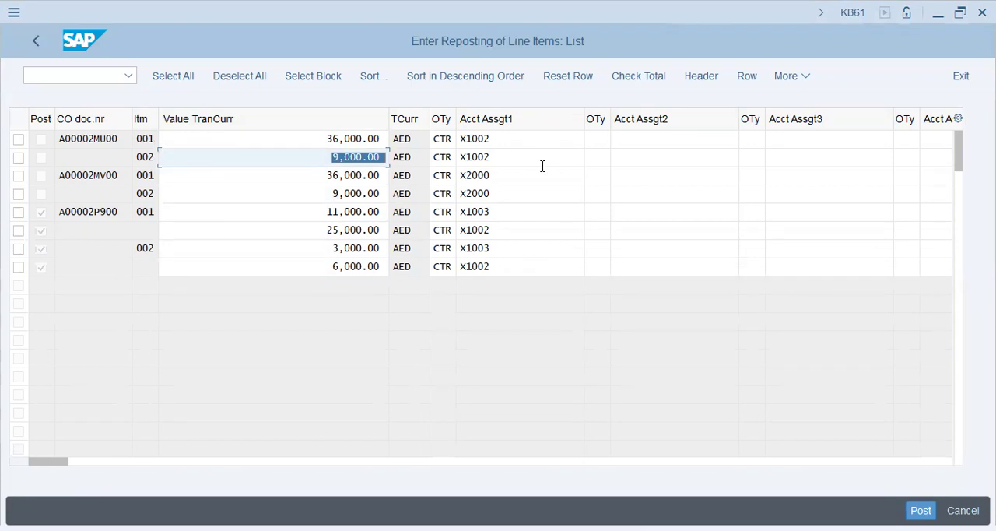
pyautogui.write('3')
pyautogui.press('Tab')
pyautogui.press('Tab')
pyautogui.press('Tab')
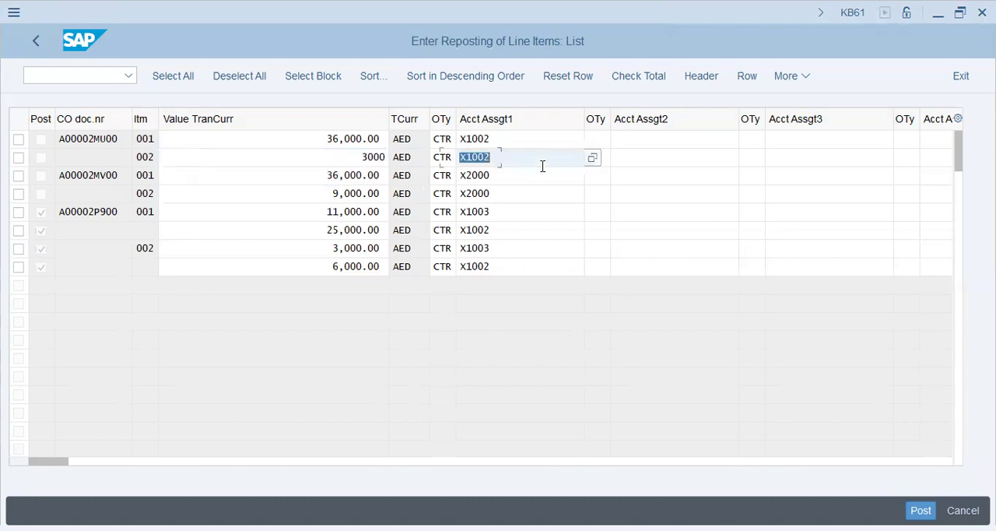
pyautogui.hotkey('shift', 'Tab')
pyautogui.press('Left')
pyautogui.press('Delete')
pyautogui.write('3')
pyautogui.press('Tab')
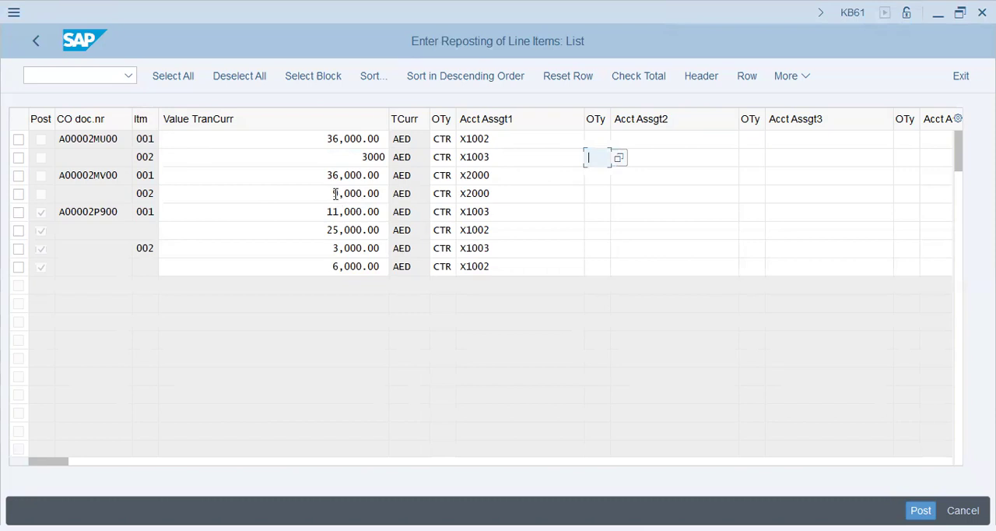
# Set the second document's item 002 to 3000 AED with cost center X1003, and post the line item repostings
pyautogui.click(359, 198)
pyautogui.write('3000')
pyautogui.press('Tab')
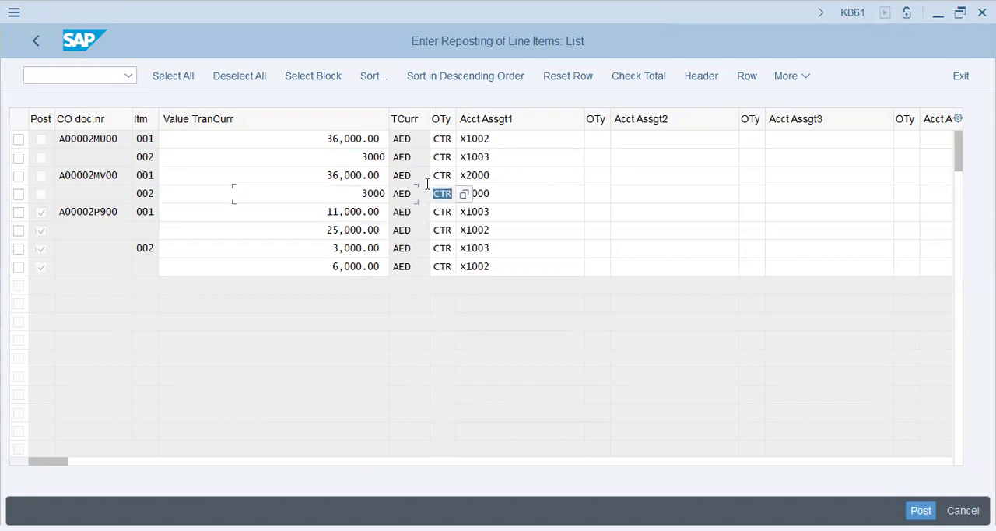
pyautogui.press('Tab')
pyautogui.write('x1003')
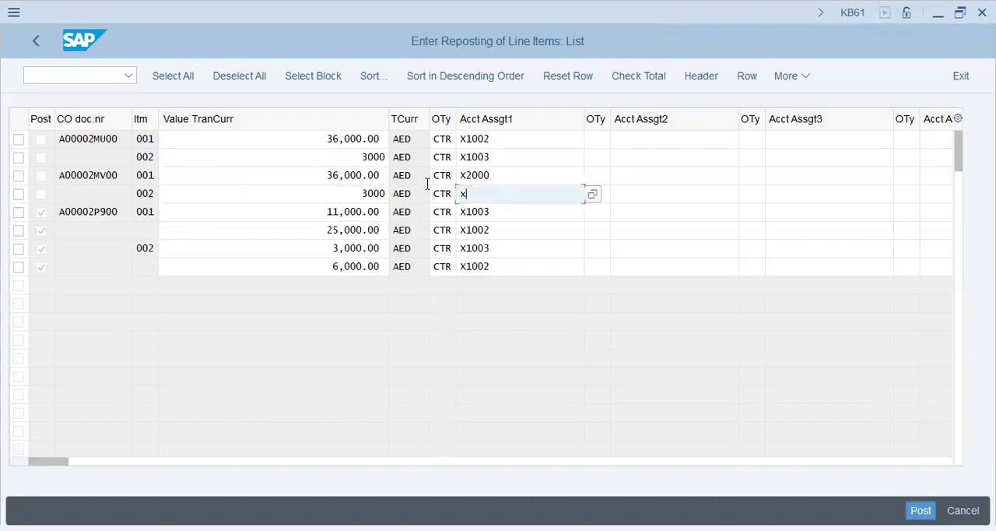
pyautogui.press('Return')
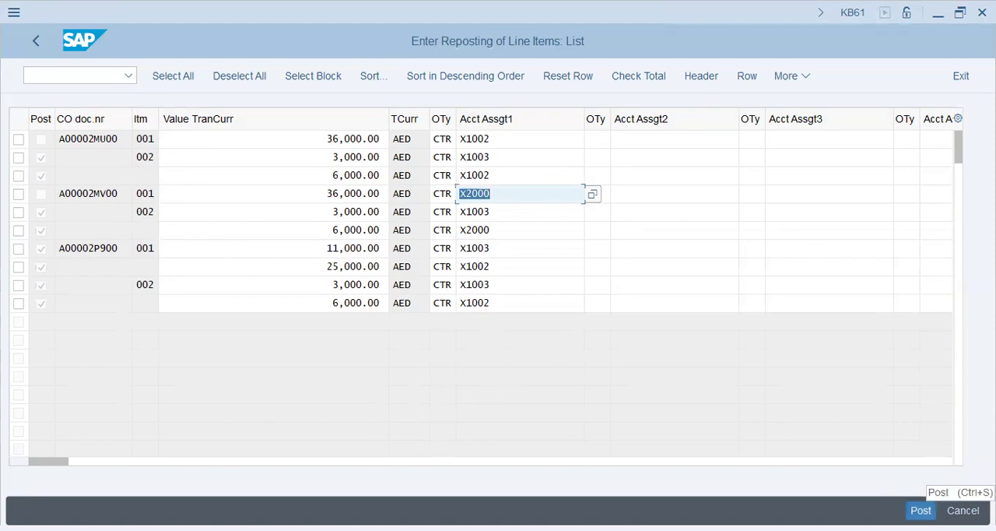
pyautogui.click(496, 178)
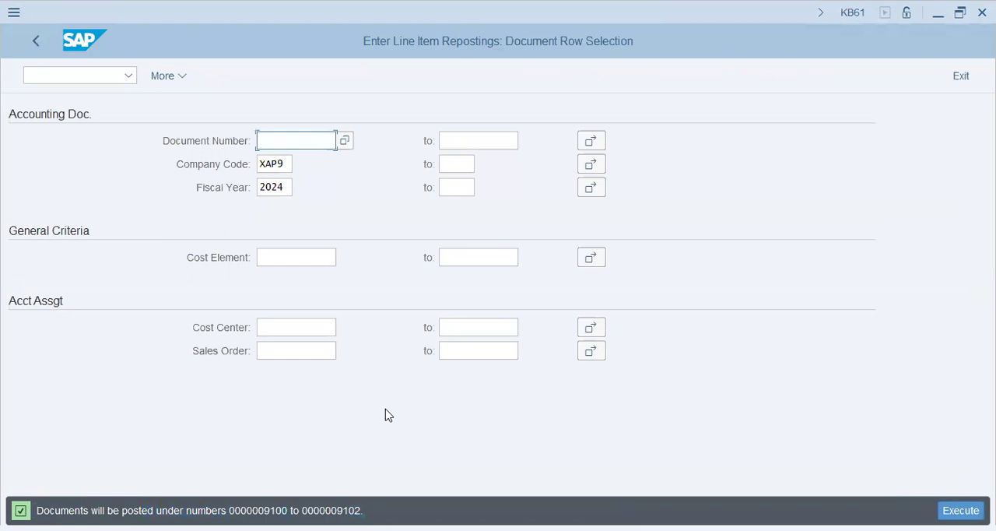
# Open transaction OKKS and set the controlling area to XAP9
pyautogui.hotkey('alt', 'Tab')
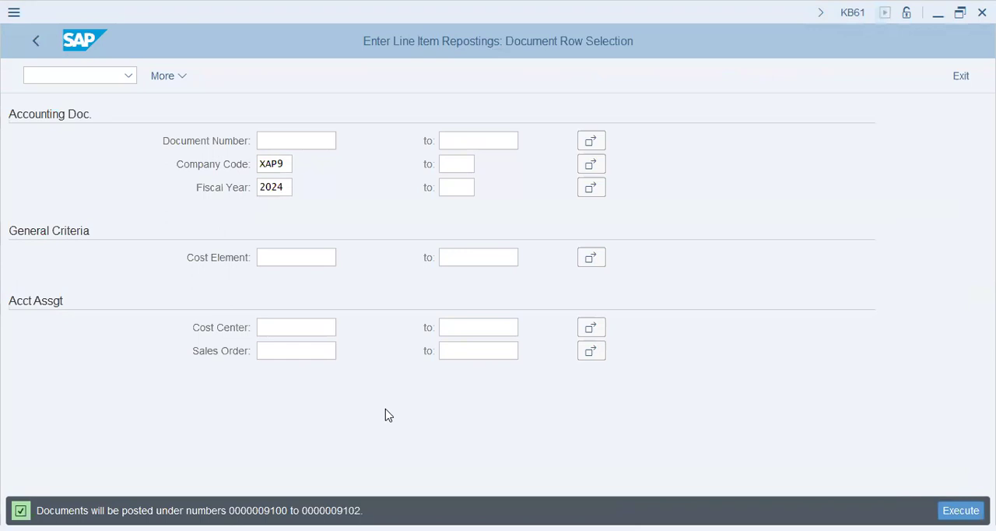
pyautogui.click(86, 82)
pyautogui.write('/nkb61')
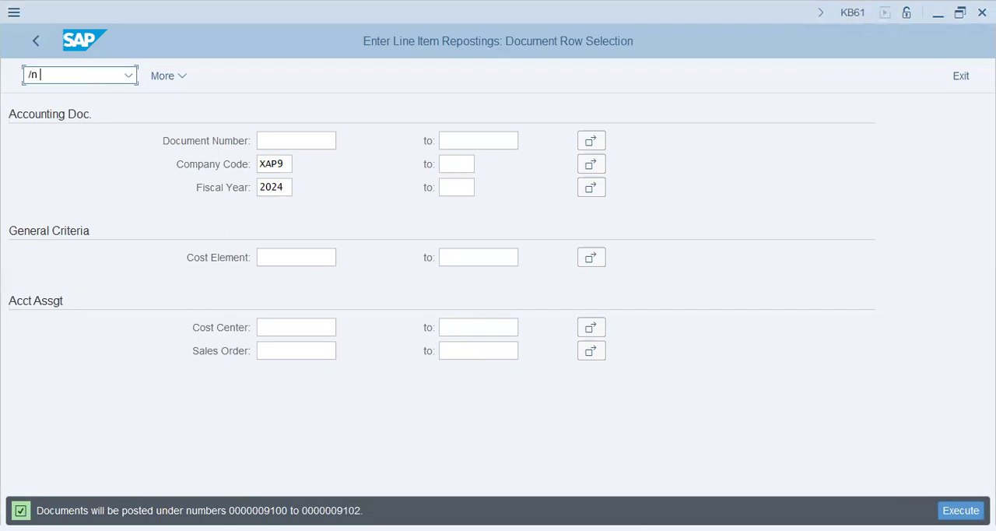
pyautogui.press('Return')
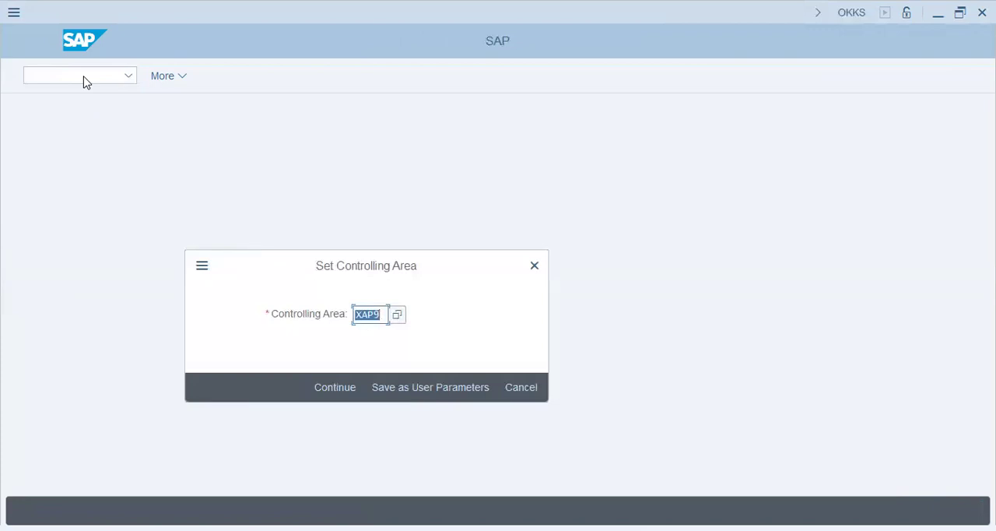
pyautogui.click(331, 387)
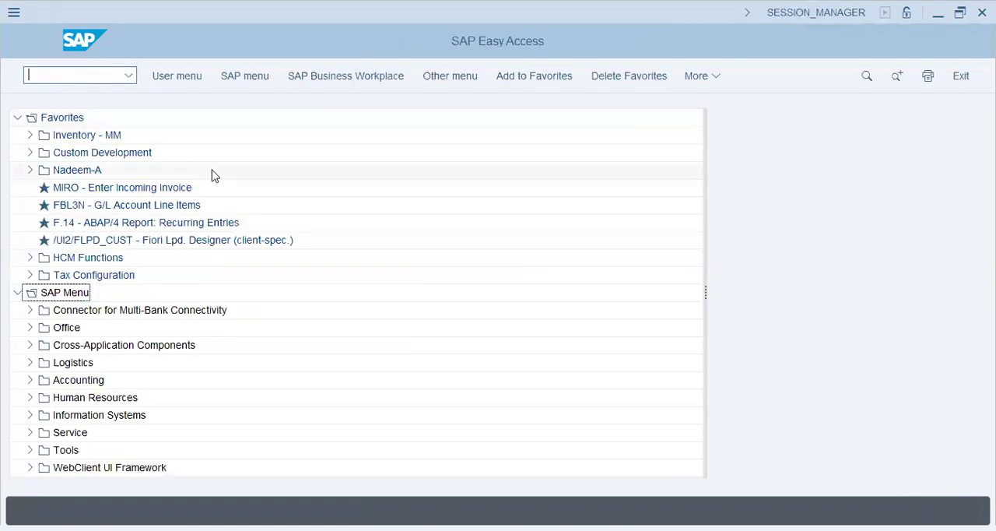
# Open transaction OKEQ and examine version 0's settings for each fiscal year in controlling area XAP9 and the general version overview
pyautogui.write('ks03')
pyautogui.press('Return')
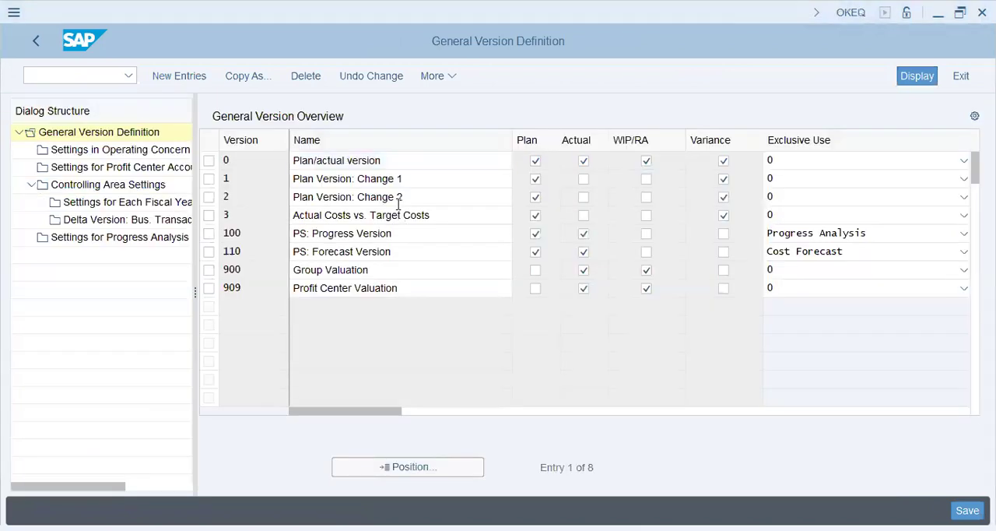
pyautogui.click(208, 160)
pyautogui.click(107, 187)
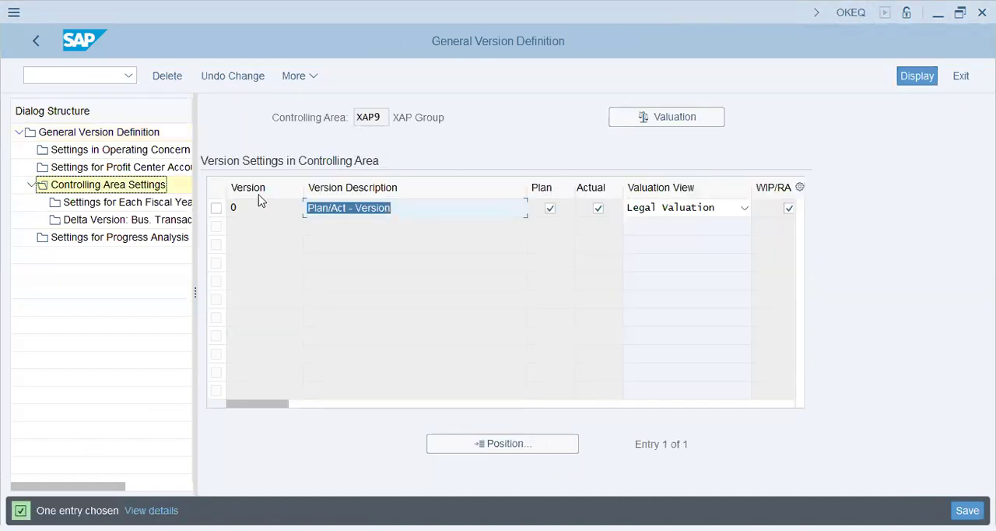
pyautogui.doubleClick(208, 211)
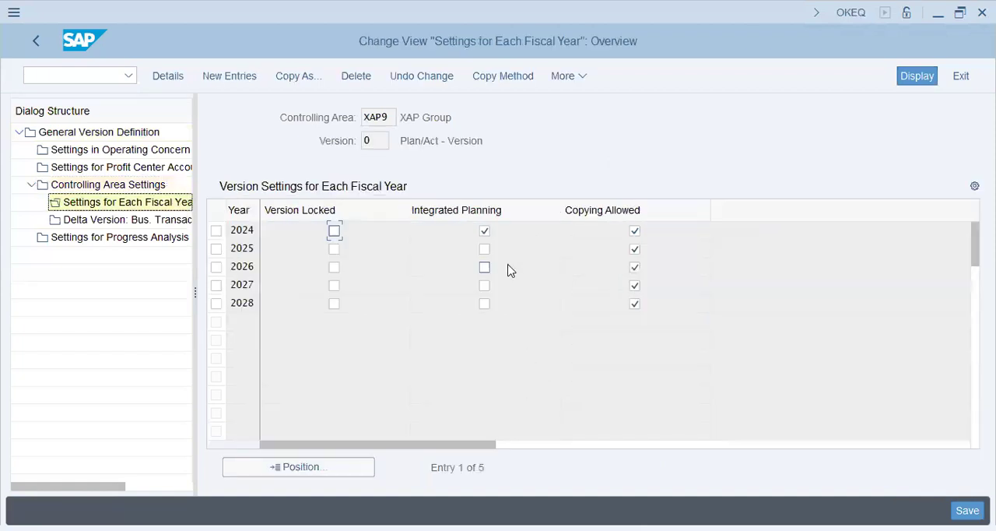
pyautogui.click(248, 230)
pyautogui.click(419, 139)
pyautogui.click(78, 132)
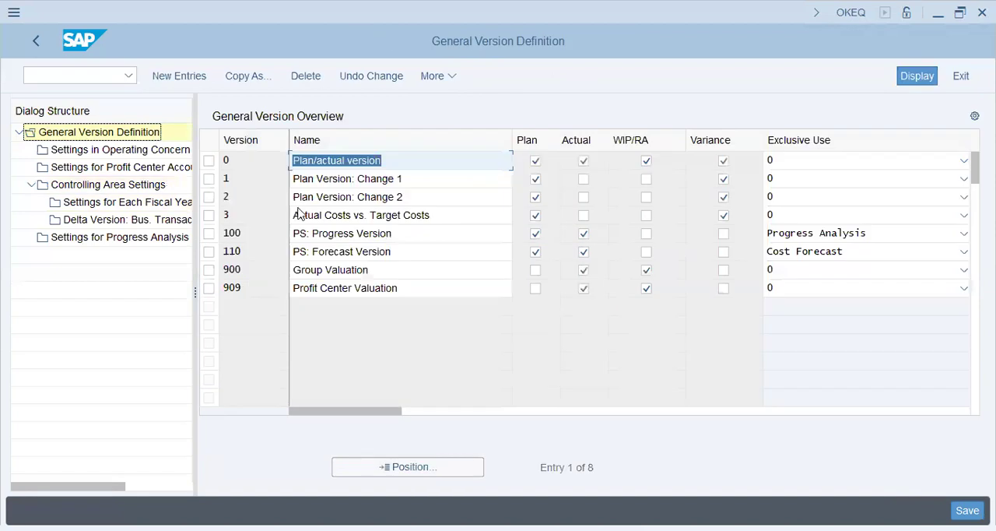
pyautogui.doubleClick(343, 163)
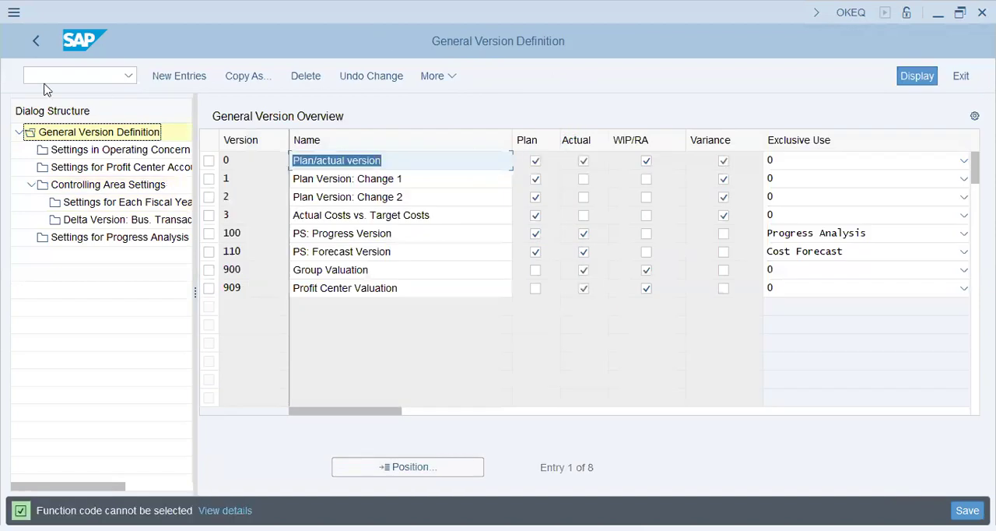
# Open transaction 1KEF to view the EC-PCA control parameters for actual postings in controlling area XAP9
pyautogui.click(77, 75)
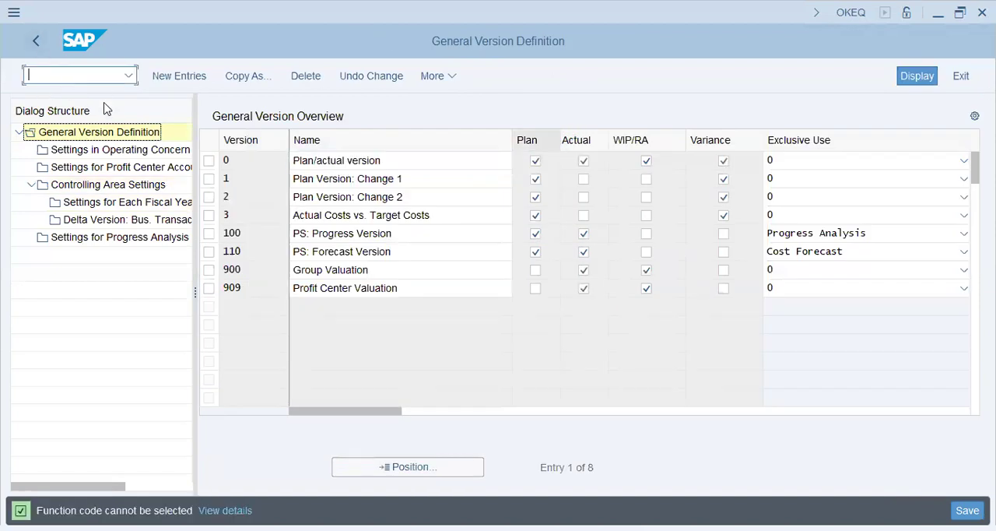
pyautogui.write('/n 1kef')
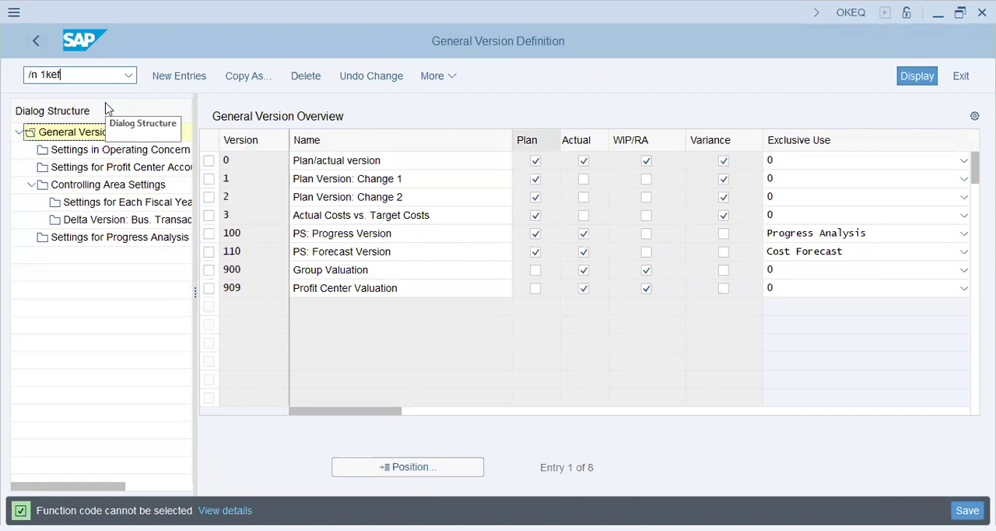
pyautogui.press('Return')
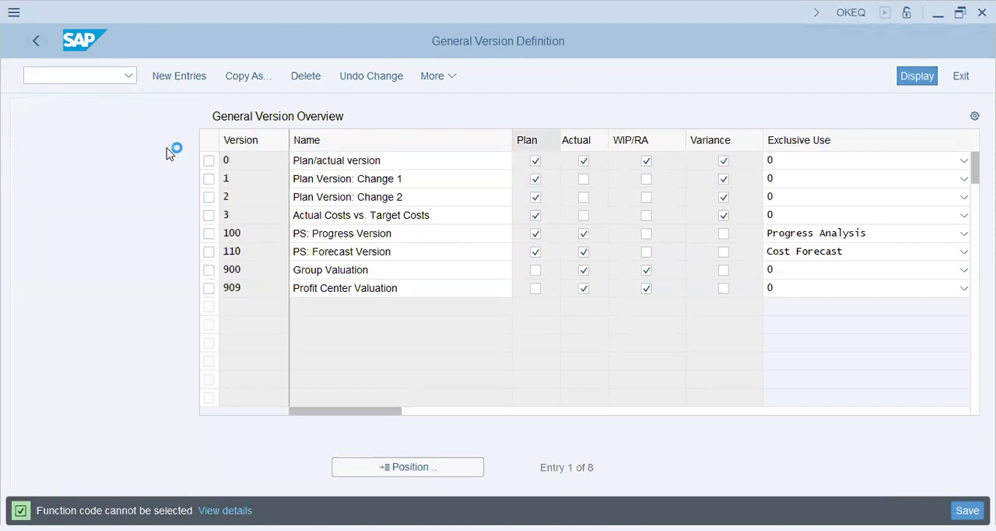
# Open transaction SE11 and go from there to the Data Browser for table ACDOCA
pyautogui.click(78, 73)
pyautogui.hotkey('alt', 'Tab')
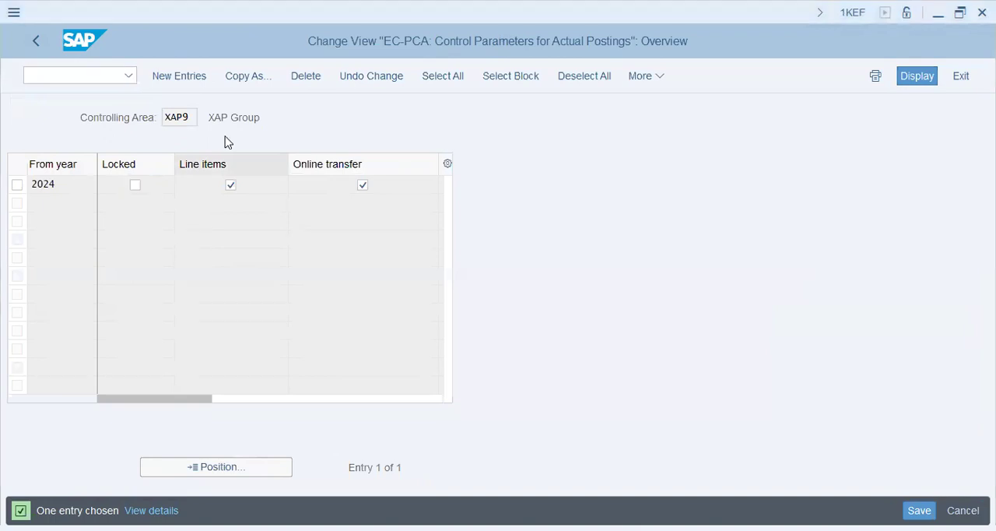
pyautogui.hotkey('alt', 'Tab')
pyautogui.write('/n se')
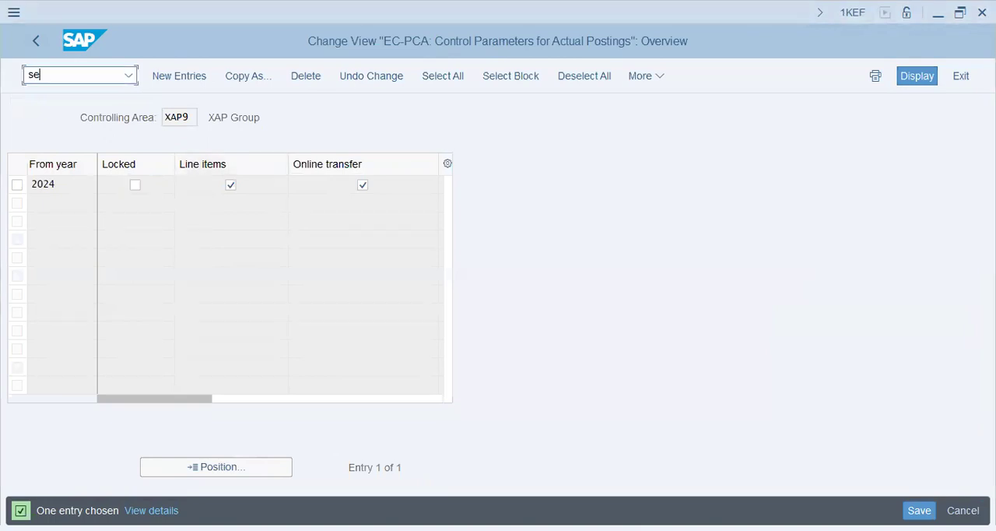
pyautogui.write('11')
pyautogui.press('Return')
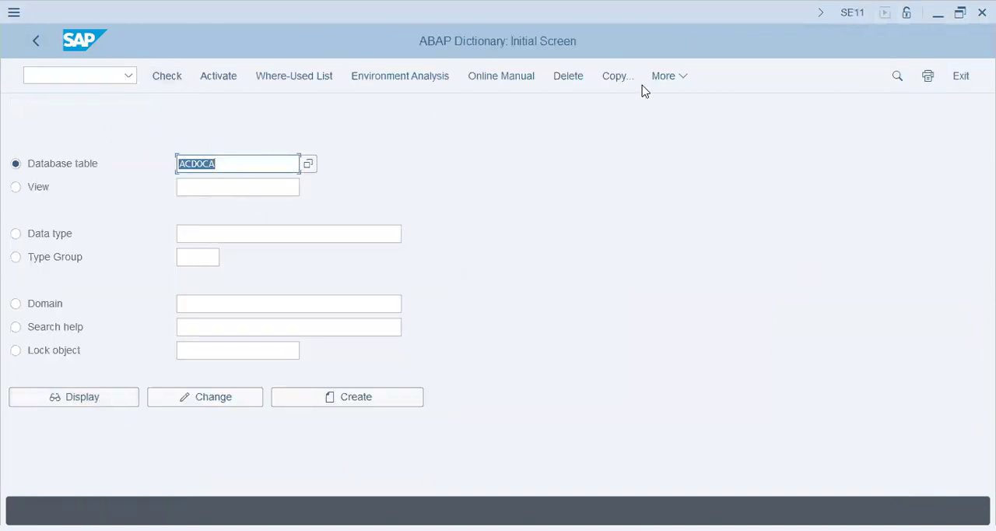
pyautogui.click(674, 76)
pyautogui.click(693, 227)
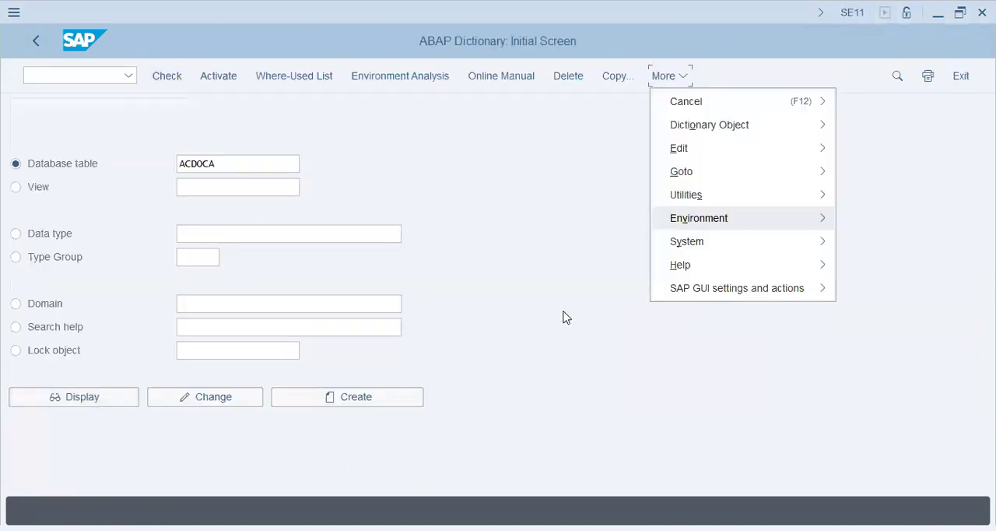
pyautogui.click(565, 314)
pyautogui.click(198, 78)
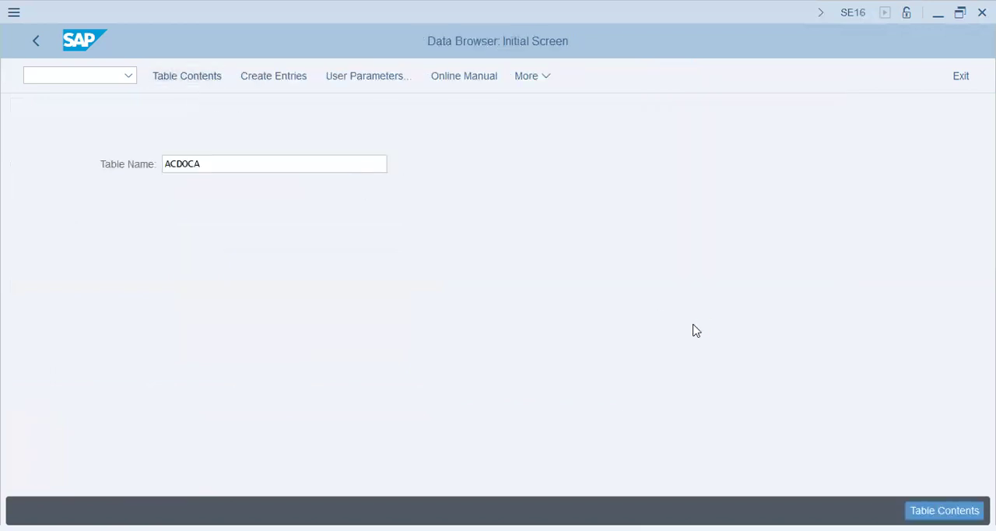
# List the ACDOCA table entries for ledger 0L and company code XAP9 without restricting the fiscal year
pyautogui.click(268, 143)
pyautogui.click(264, 163)
pyautogui.click(272, 165)
pyautogui.click(278, 187)
pyautogui.click(277, 187)
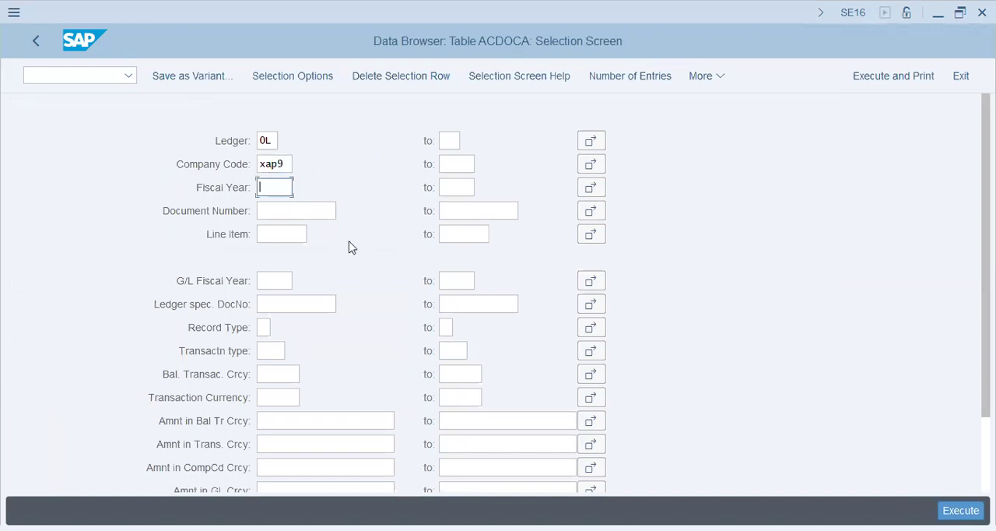
pyautogui.click(293, 233)
pyautogui.press('F8')
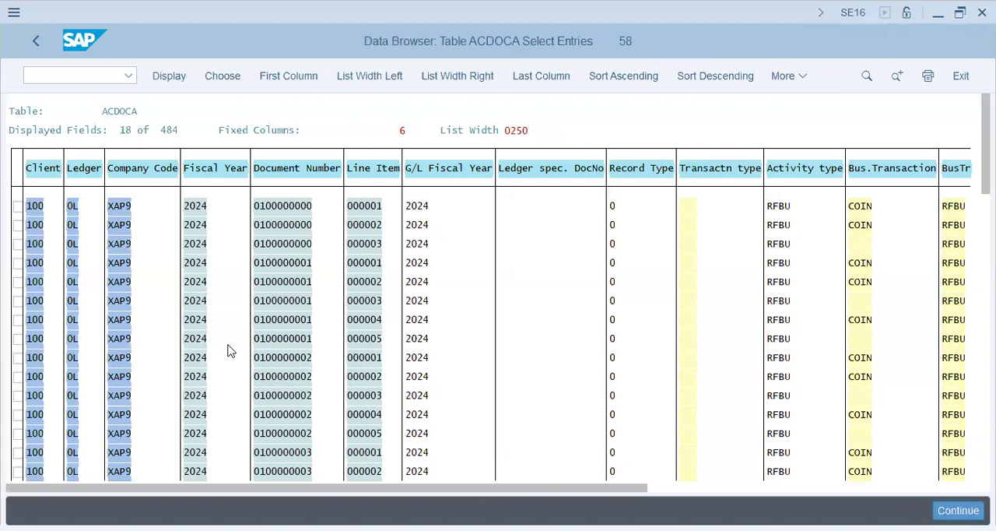
# Search the ACDOCA entries for RKU3 and examine the document numbers in the hit list
pyautogui.hotkey('ctrl', 'f')
pyautogui.write('rku3')
pyautogui.press('Return')
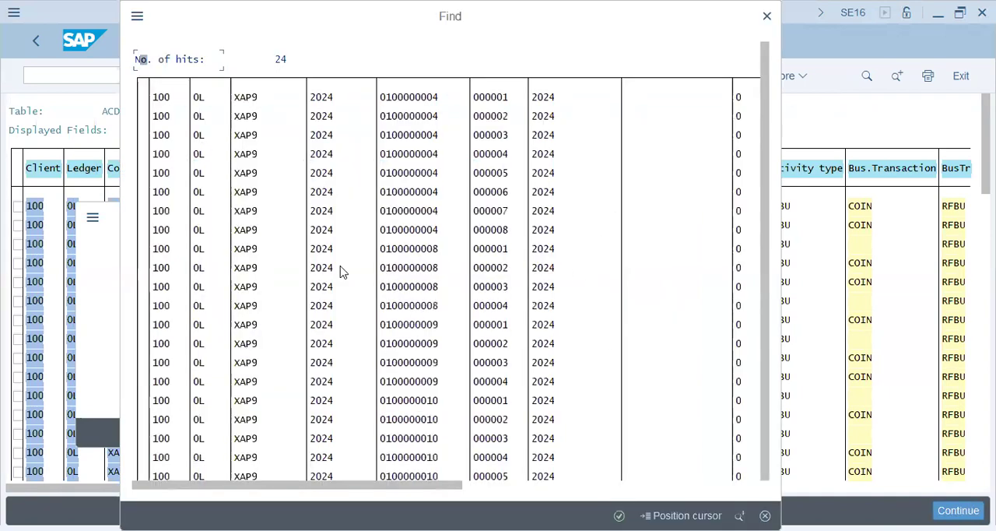
pyautogui.click(400, 325)
pyautogui.click(425, 440)
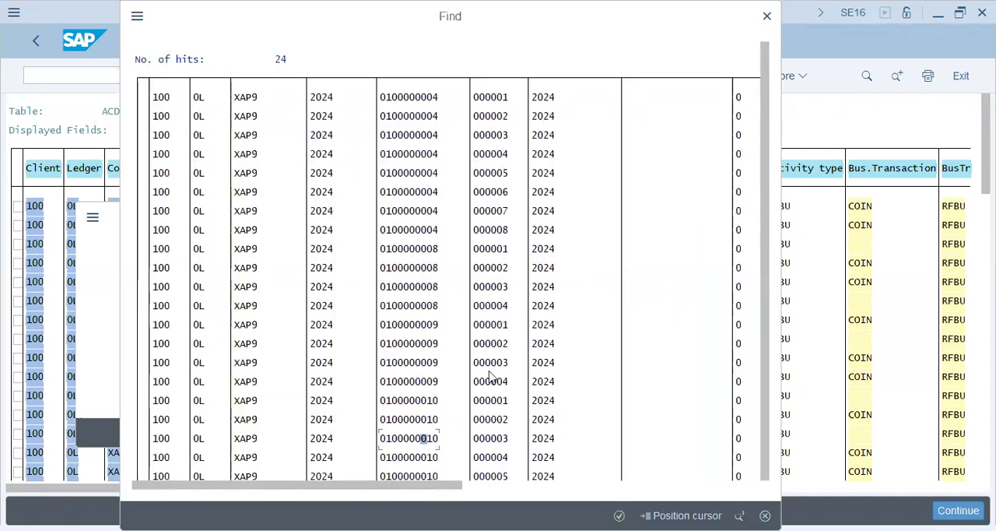
pyautogui.click(488, 485)
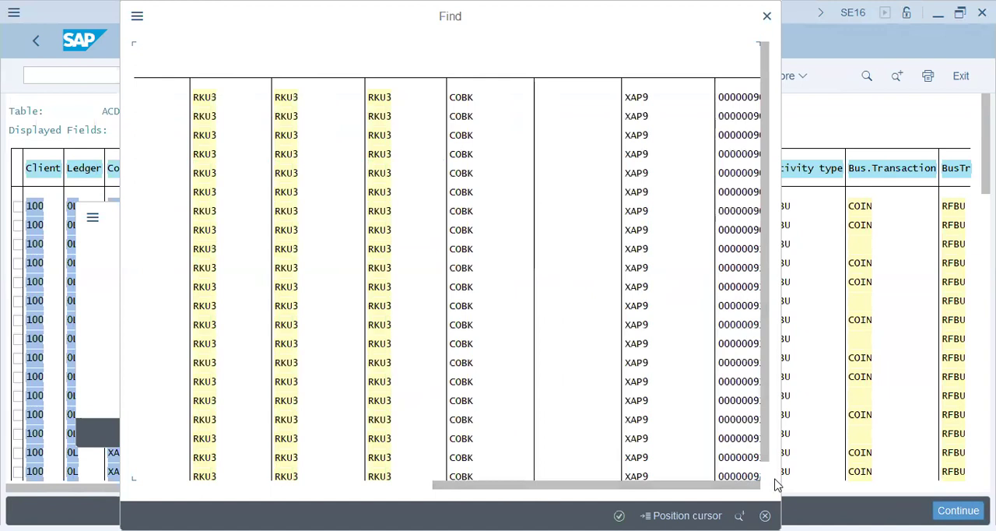
pyautogui.press('Escape')
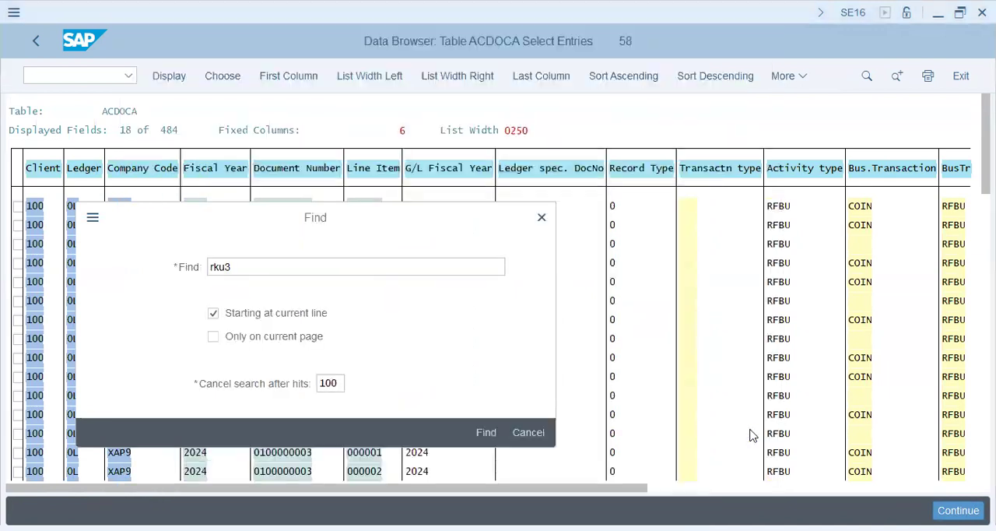
pyautogui.click(486, 433)
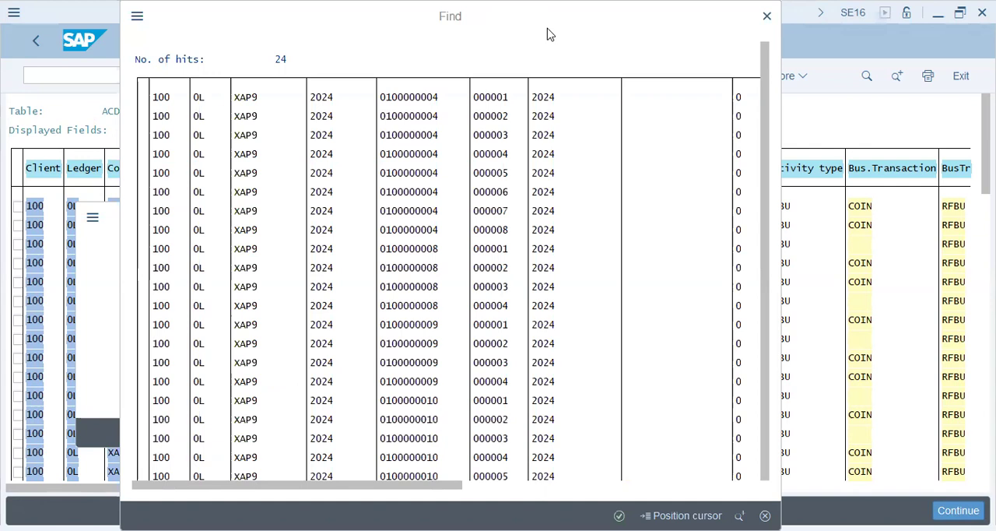
pyautogui.click(516, 296)
pyautogui.doubleClick(322, 152)
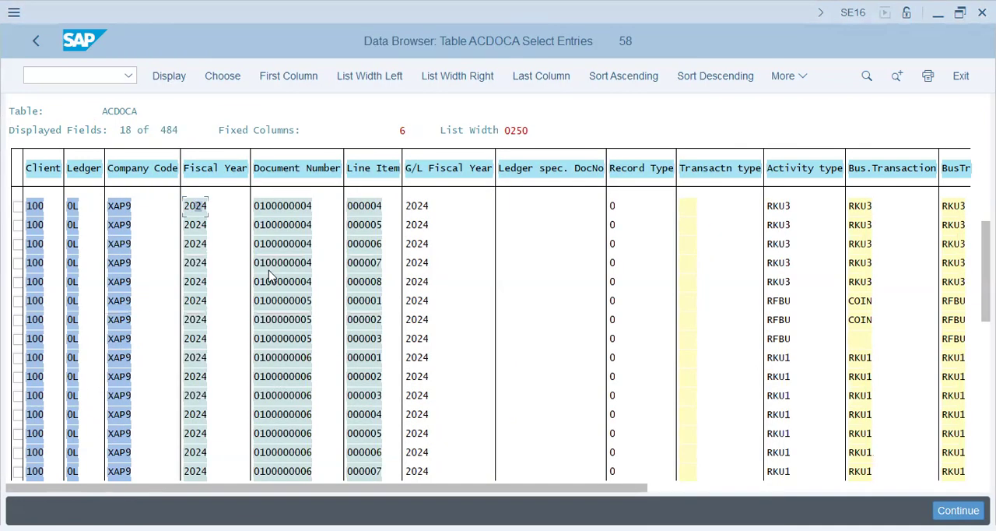
pyautogui.click(786, 281)
pyautogui.click(428, 263)
pyautogui.click(298, 263)
pyautogui.click(200, 267)
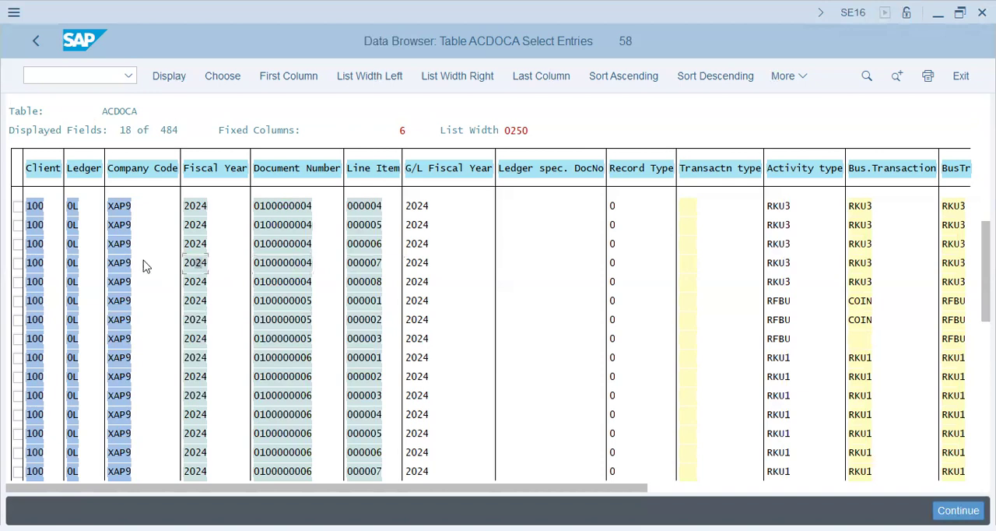
pyautogui.click(116, 265)
pyautogui.click(298, 263)
pyautogui.click(866, 267)
pyautogui.click(667, 488)
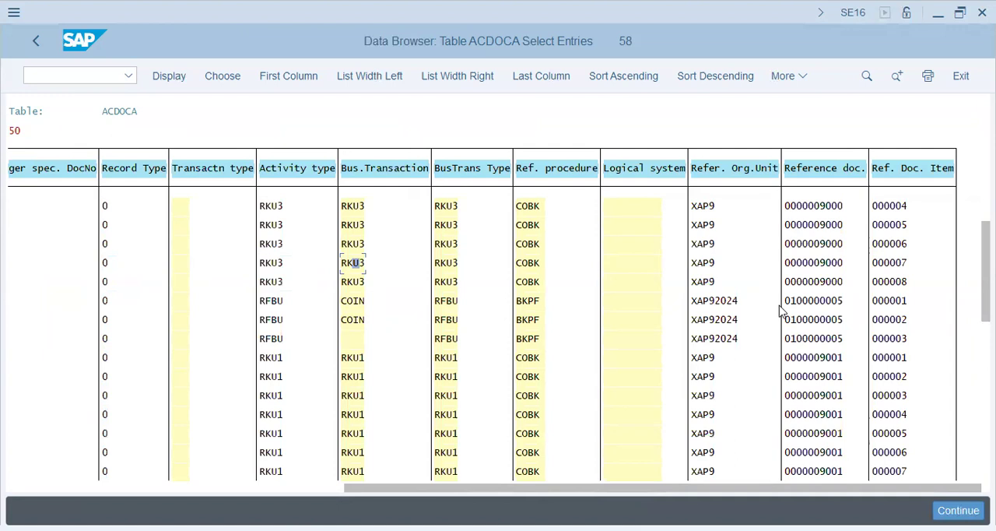
pyautogui.click(893, 246)
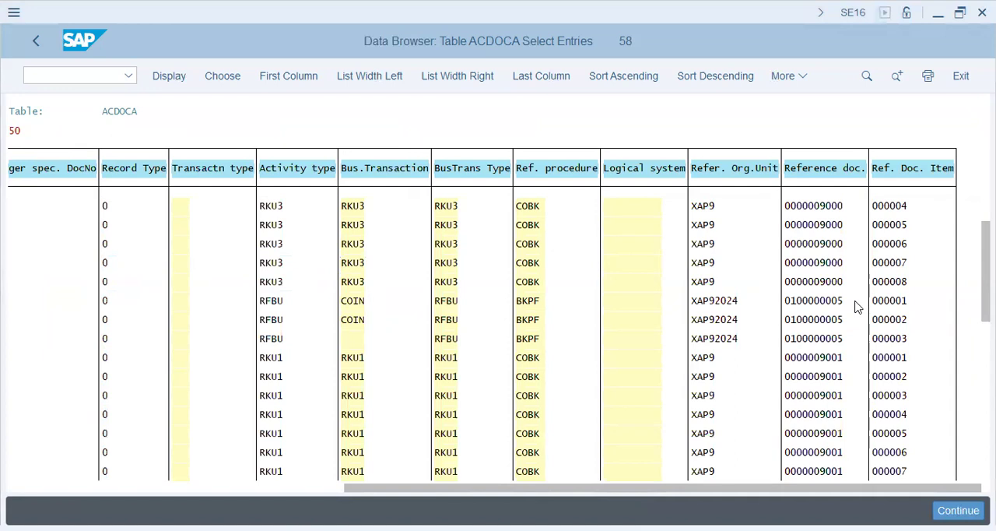
# Open transaction KSB1N and view the PROD group's line items from 01.01.2024 with hierarchy display and accelerated selection enabled
pyautogui.hotkey('ctrl', '/')
pyautogui.write('/n ksb1')
pyautogui.press('Return')
pyautogui.click(288, 187)
pyautogui.moveTo(321, 350); pyautogui.dragTo(46, 347)
pyautogui.scroll(-1, 57, 343)
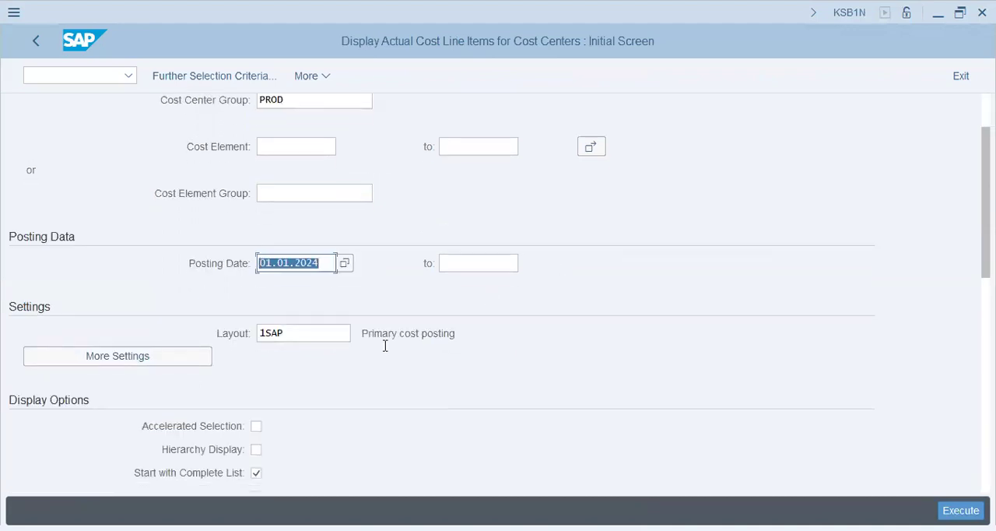
pyautogui.scroll(-1, 280, 429)
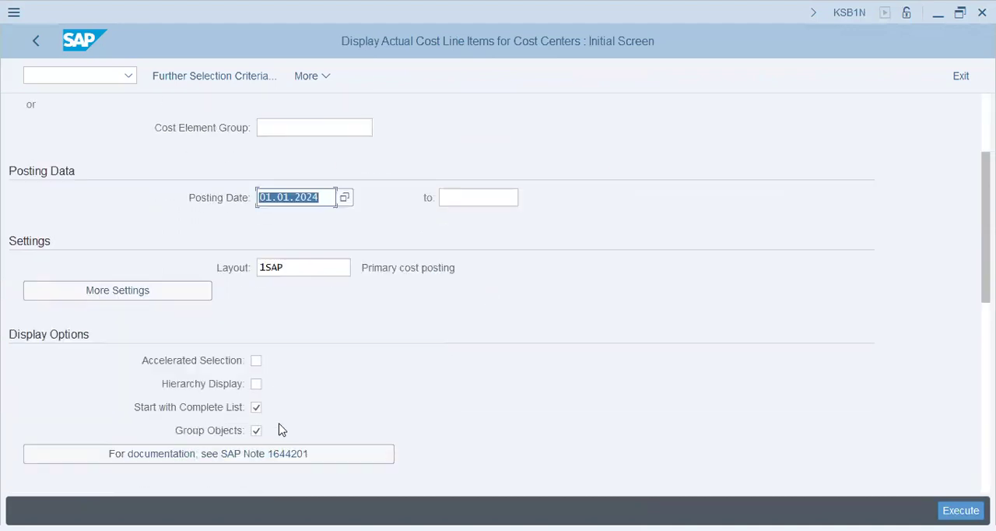
pyautogui.click(256, 385)
pyautogui.click(256, 361)
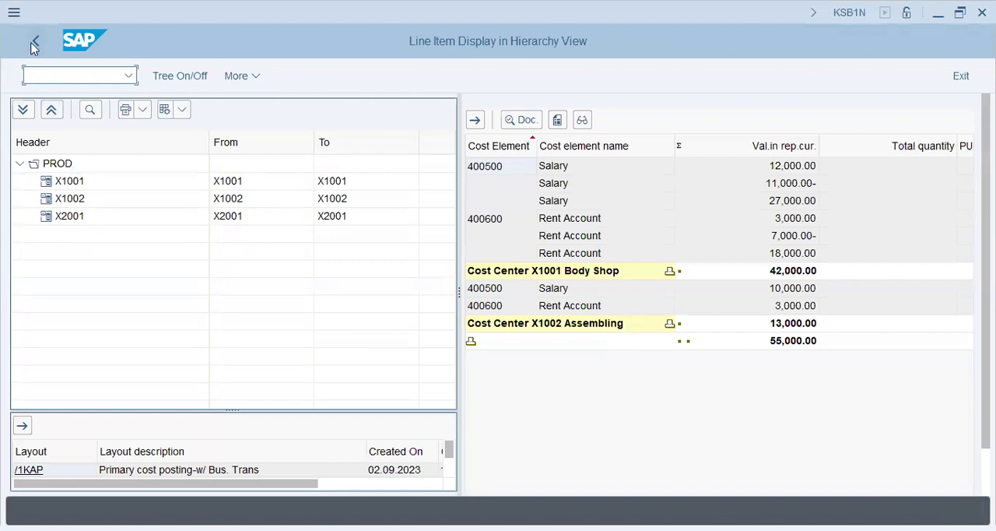
pyautogui.press('F3')
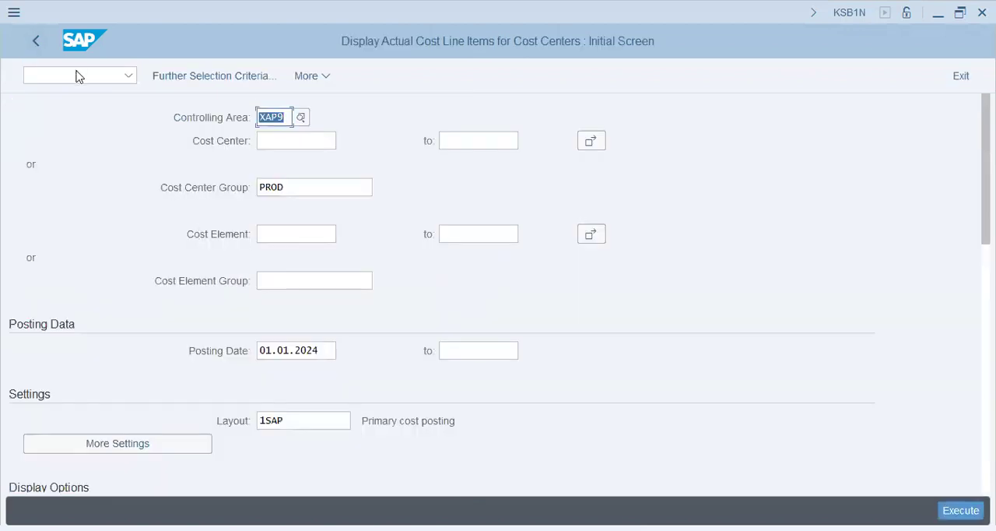
# Rerun the PROD line item report with hierarchy display and accelerated selection turned off
pyautogui.scroll(-1, 272, 389)
pyautogui.scroll(-1, 272, 389)
pyautogui.click(256, 383)
pyautogui.click(256, 360)
pyautogui.click(961, 511)
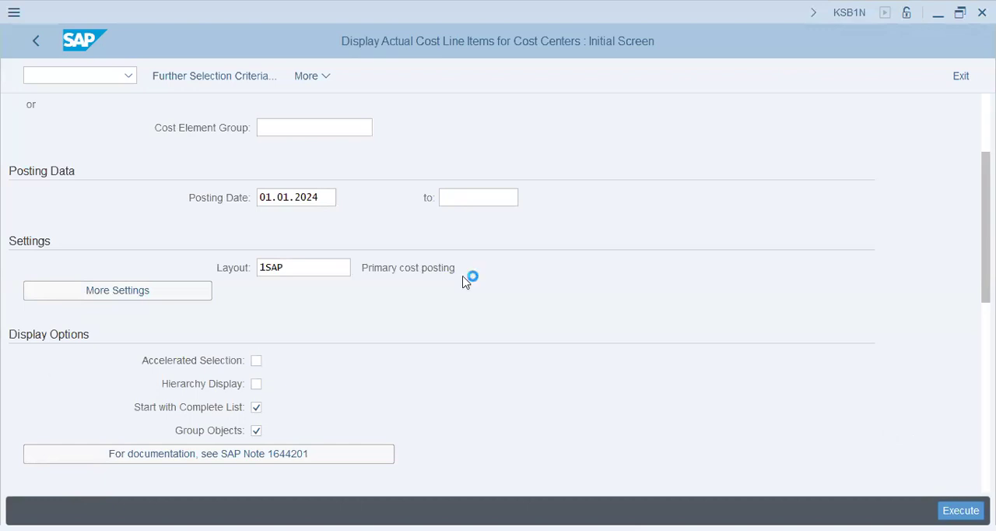
# Apply layout /9XAP to the cost line item list and examine the salary entries by cost center
pyautogui.click(531, 238)
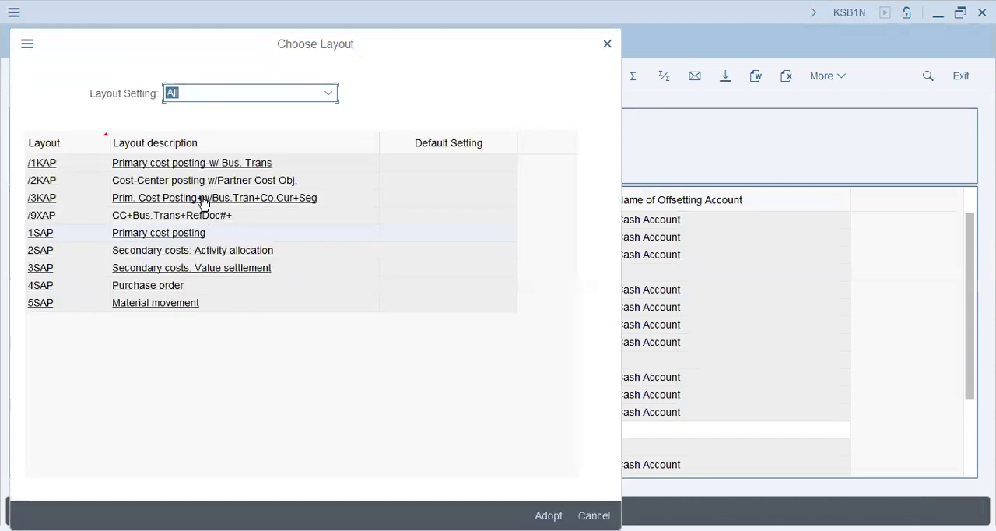
pyautogui.click(184, 231)
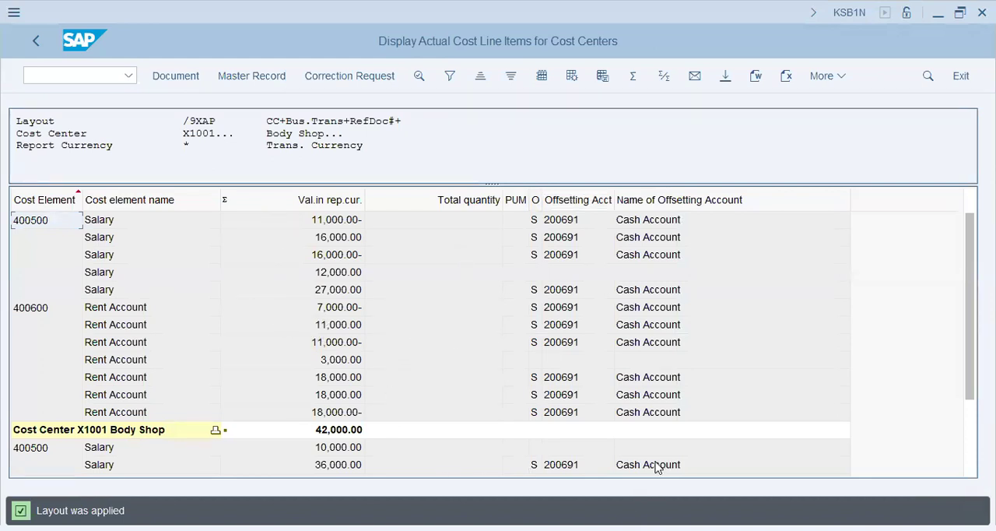
pyautogui.click(548, 469)
pyautogui.click(337, 465)
pyautogui.click(658, 260)
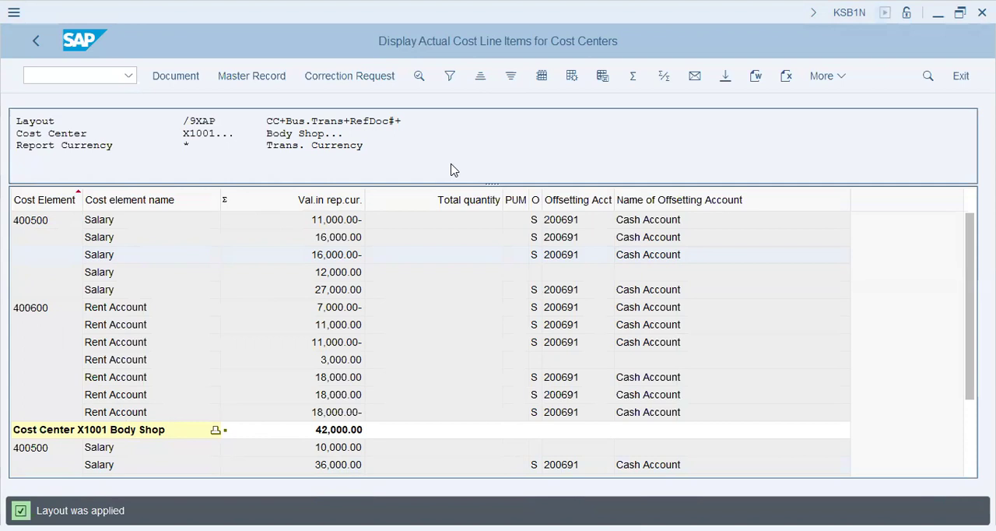
# Open transaction KS01 and check whether cost center X2000 exists in controlling area XAP9
pyautogui.write('/nks01')
pyautogui.press('Return')
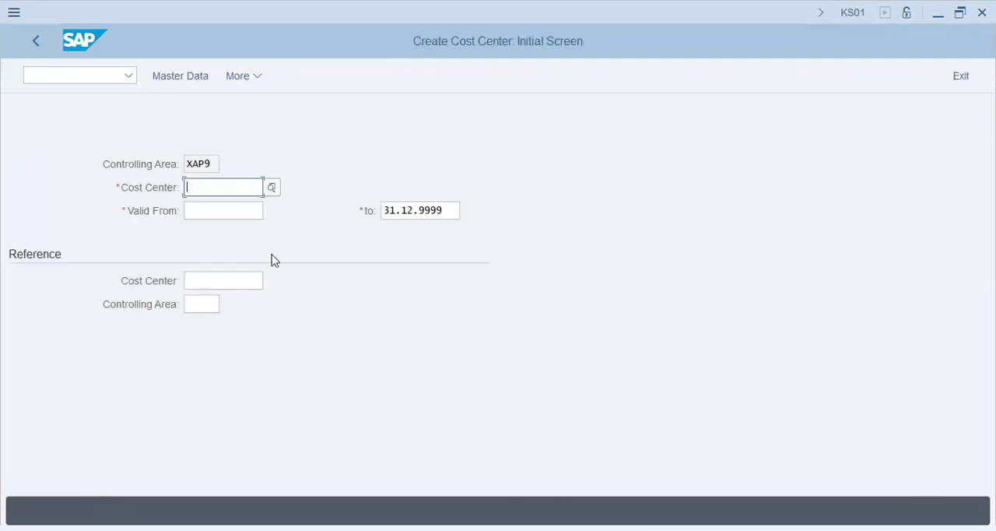
pyautogui.click(93, 78)
pyautogui.press('Tab')
pyautogui.press('Tab')
pyautogui.press('Tab')
pyautogui.press('Tab')
pyautogui.write('x2000')
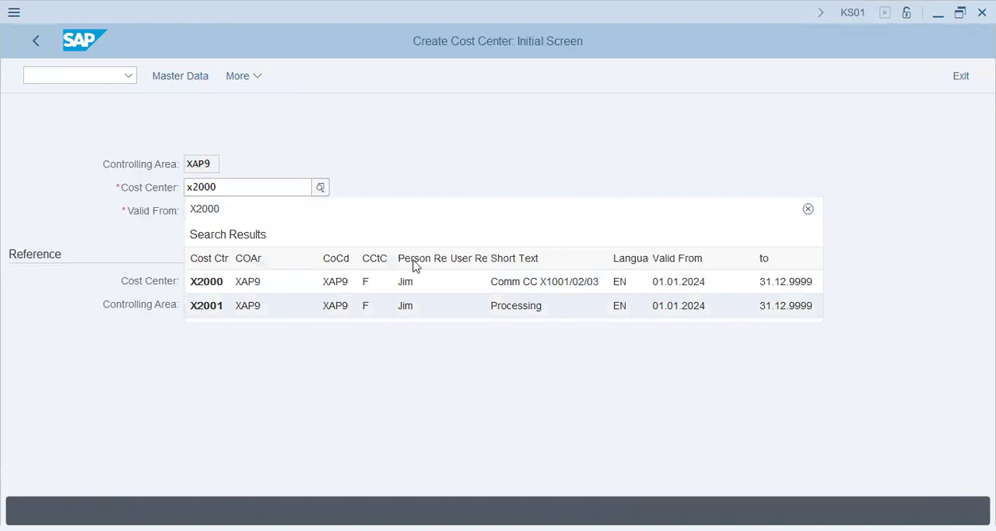
pyautogui.click(540, 406)
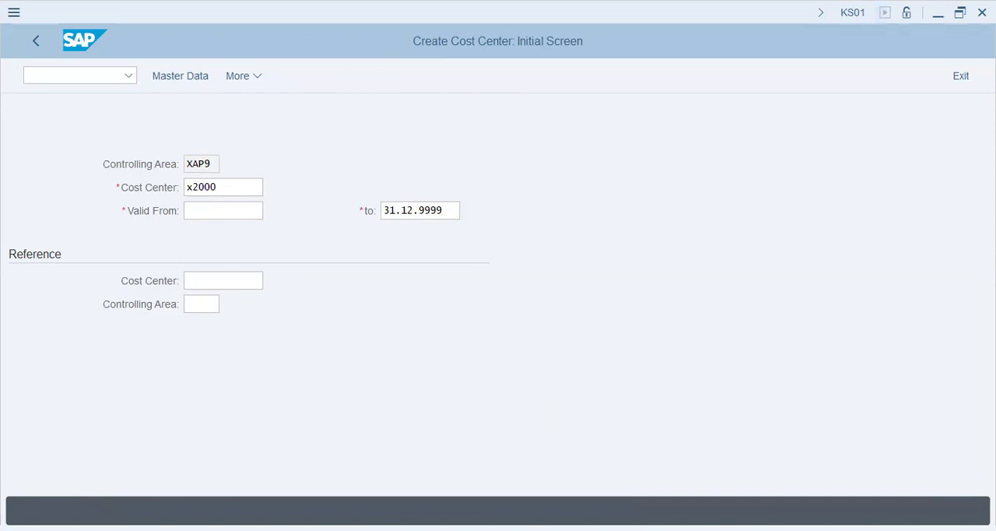
# Open transaction FB01L and set the document date to 01.01.2024
pyautogui.click(71, 76)
pyautogui.write('/nks01')
pyautogui.press('Return')
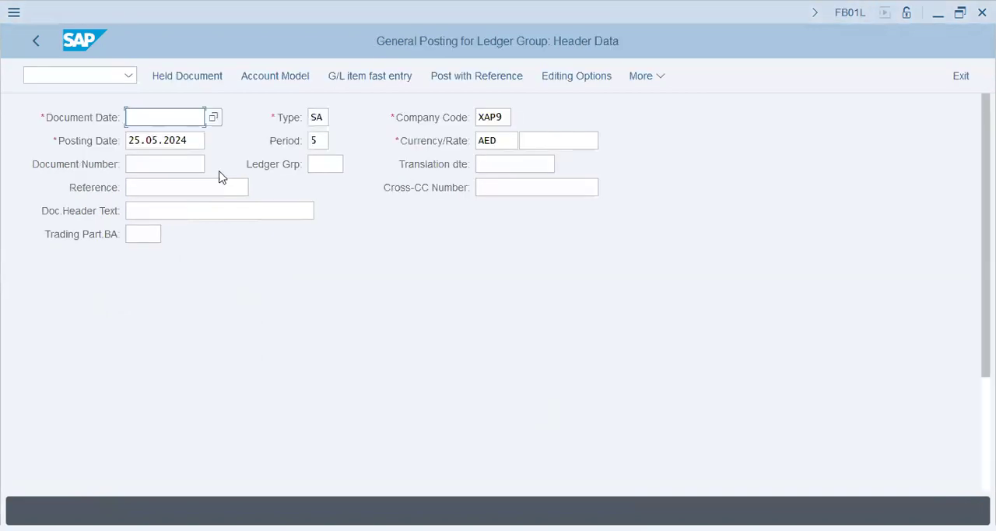
pyautogui.click(173, 117)
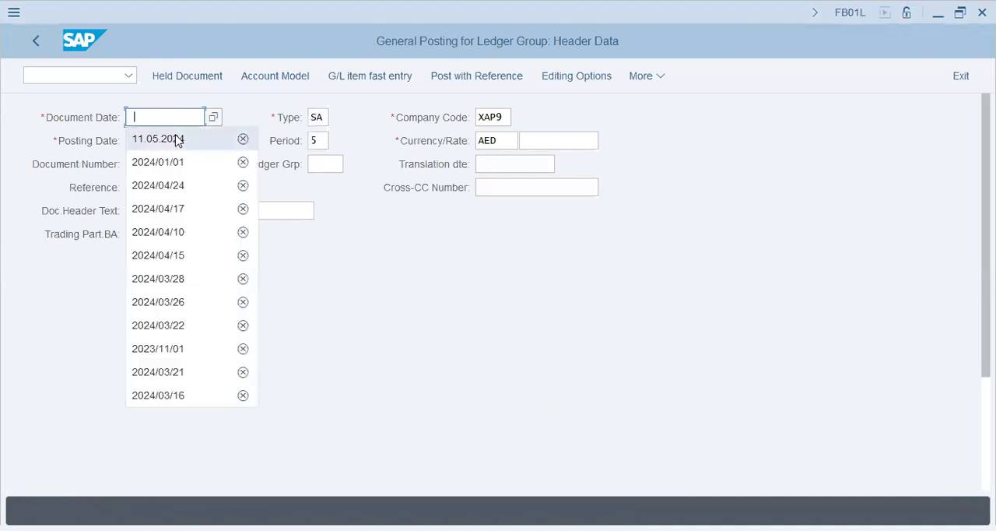
pyautogui.write('01.')
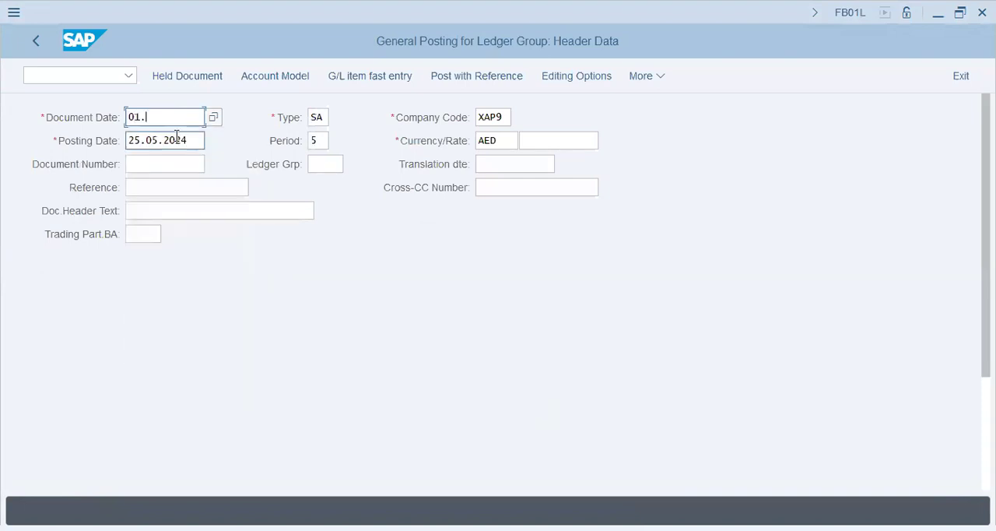
pyautogui.write('01.2023')
pyautogui.press('BackSpace')
pyautogui.press('BackSpace')
pyautogui.write('2')
pyautogui.write('4')
# Set the posting date of the ledger group document to 01.01.2024
pyautogui.press('Tab')
# Start the first line item with posting key 40 and salary account 400500
pyautogui.press('Tab')
pyautogui.hotkey('shift', 'Tab')
pyautogui.write('01.0.1')
pyautogui.press('BackSpace')
pyautogui.press('BackSpace')
pyautogui.write('1.2023')
pyautogui.press('BackSpace')
pyautogui.write('4')
pyautogui.press('Tab')
pyautogui.press('Tab')
pyautogui.press('Tab')
pyautogui.press('Tab')
pyautogui.press('Tab')
pyautogui.press('Tab')
pyautogui.press('Tab')
pyautogui.write('40')
pyautogui.press('Tab')
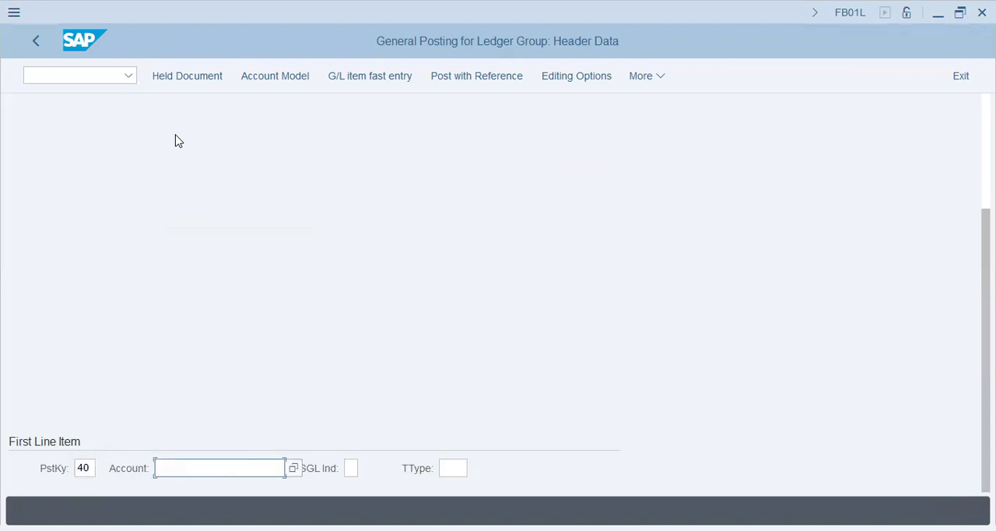
pyautogui.write('400500')
pyautogui.press('Return')
pyautogui.press('Return')
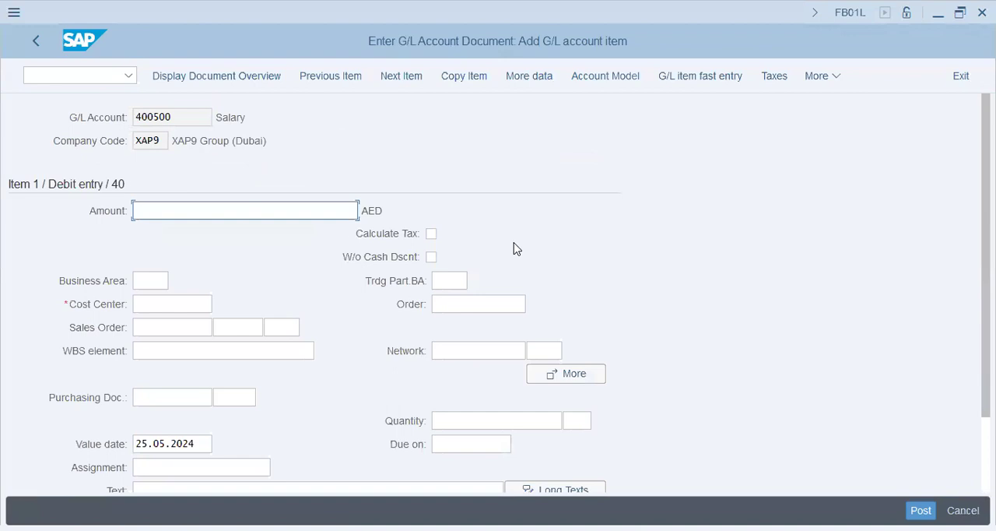
# Fill in the salary item with amount 36000, cost center X2000 and the text "X2000 - 36000/Salary"
pyautogui.hotkey('alt', 'Tab')
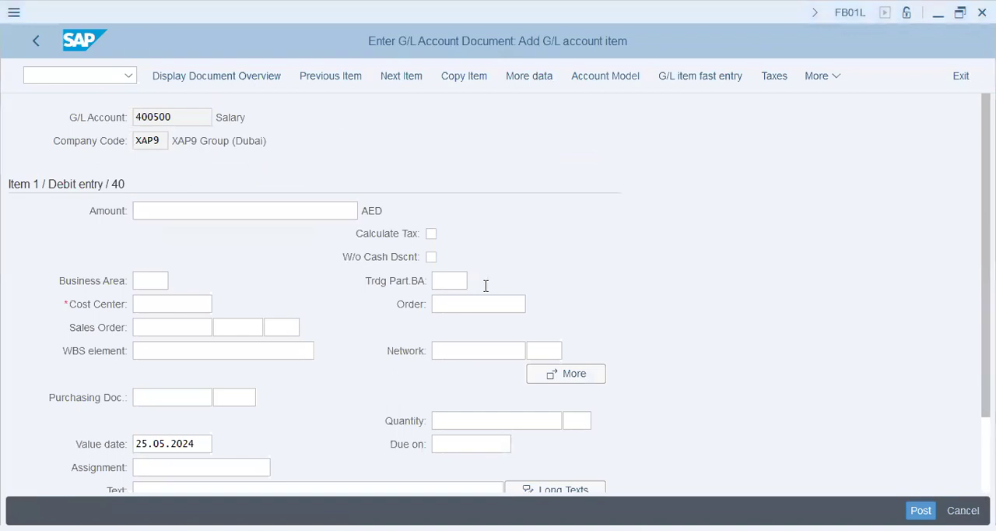
pyautogui.hotkey('alt', 'Tab')
pyautogui.write('36000')
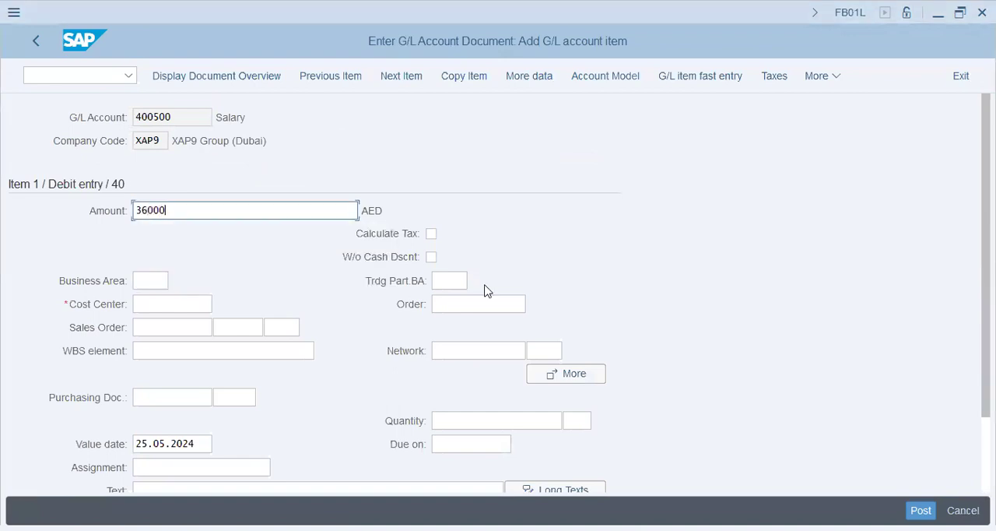
pyautogui.press('Tab')
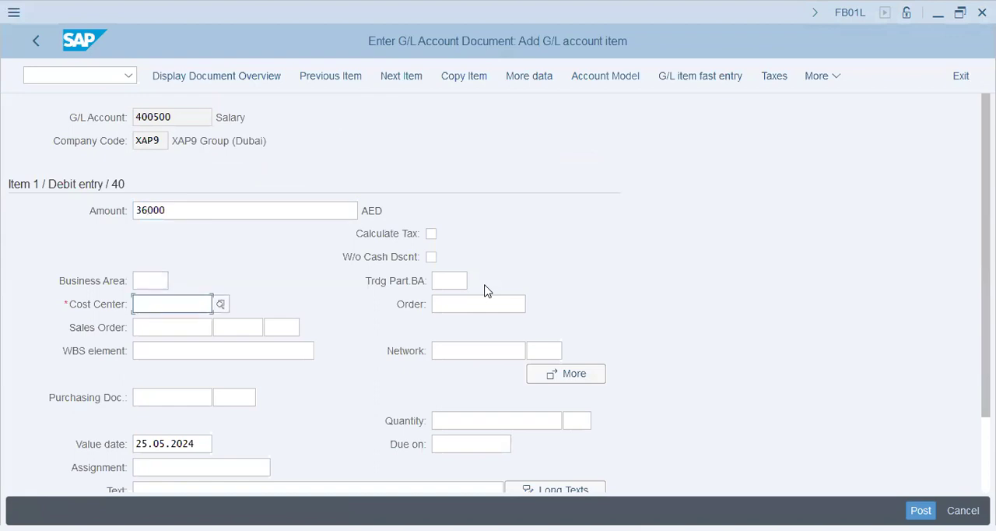
pyautogui.write('x2000')
pyautogui.press('Tab')
pyautogui.press('Tab')
pyautogui.press('Tab')
pyautogui.press('Tab')
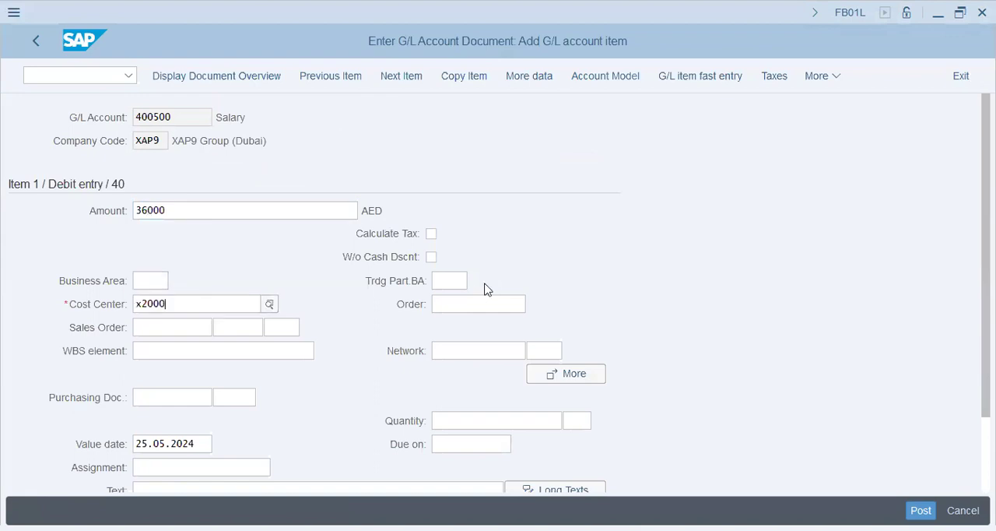
pyautogui.press('Tab')
pyautogui.write('X')
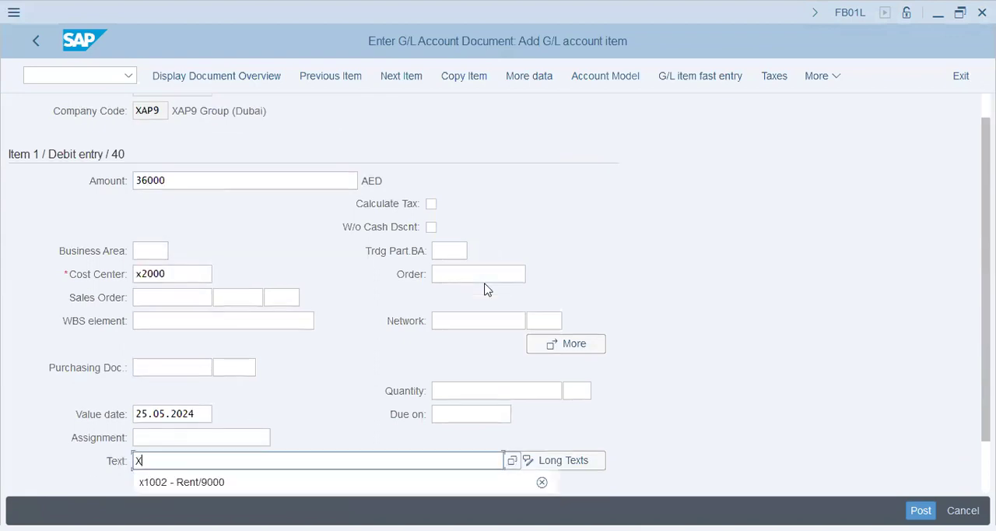
pyautogui.write('2000 - 360')
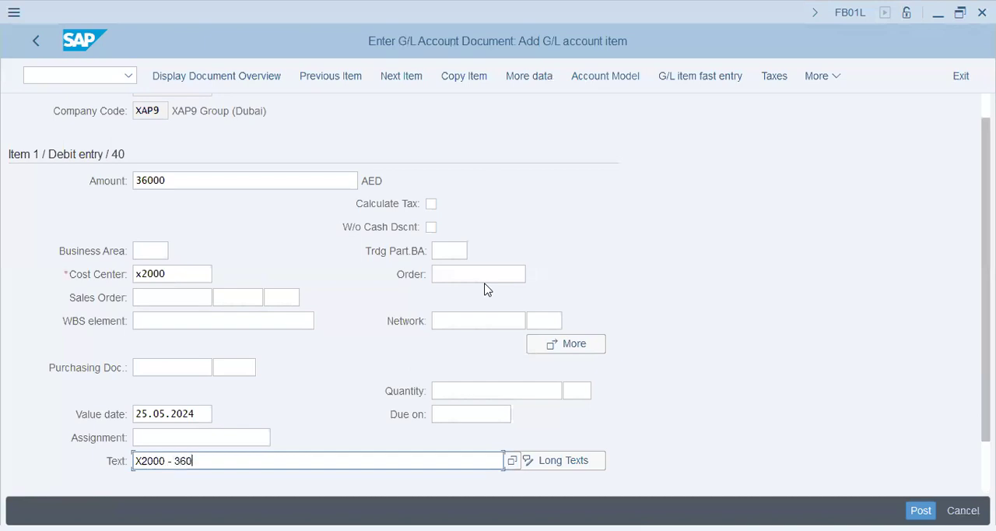
pyautogui.write('00/Salary')
pyautogui.press('Return')
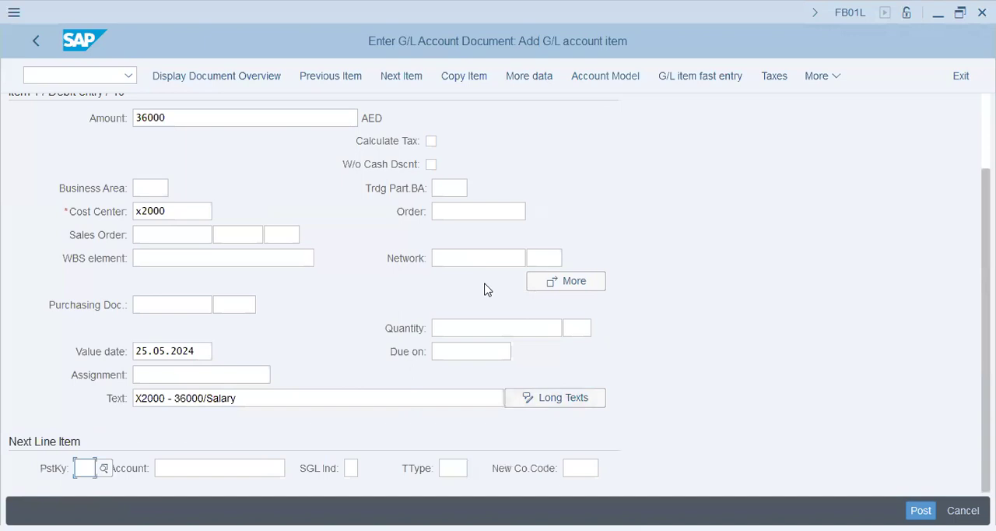
# Add a second line item with posting key 40, rent account 400600 and amount 9000
pyautogui.write('40')
pyautogui.press('Tab')
pyautogui.write('400600')
pyautogui.press('Return')
pyautogui.write('9000')
pyautogui.press('Tab')
pyautogui.press('Tab')
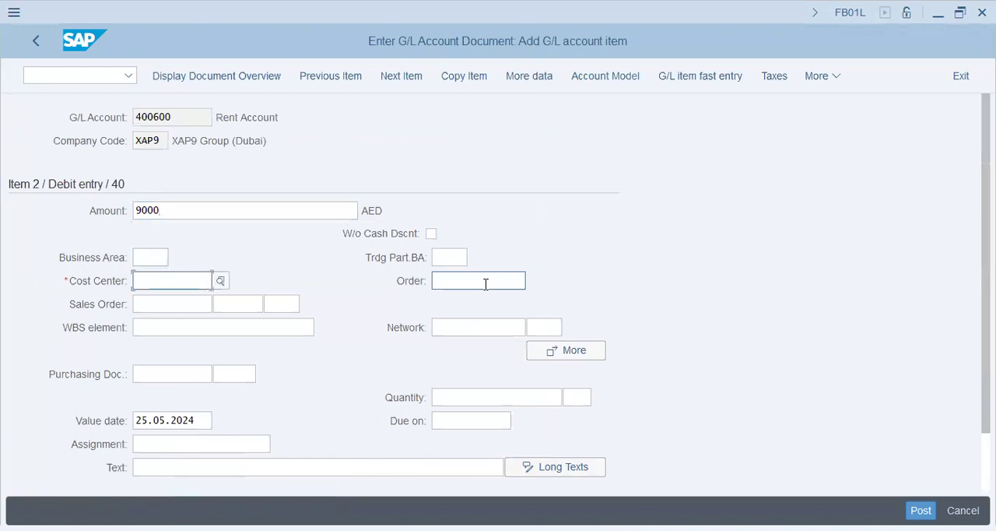
# Assign the rent item to cost center X2000 with the text "x2000 - 9000/Rent"
pyautogui.write('x2000')
pyautogui.press('Down')
pyautogui.press('Down')
pyautogui.press('Down')
pyautogui.press('Down')
pyautogui.press('Down')
pyautogui.press('Down')
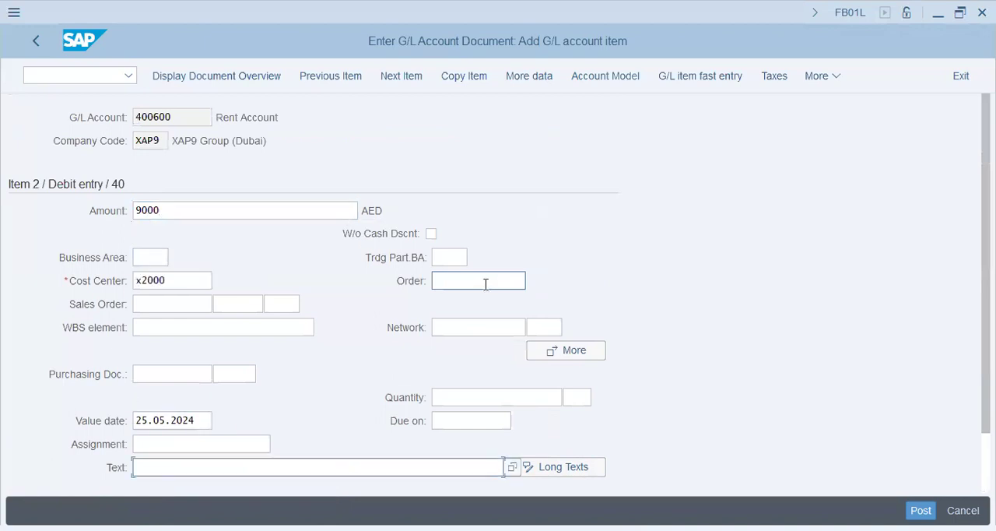
pyautogui.write('x2000 - 9000/Rent')
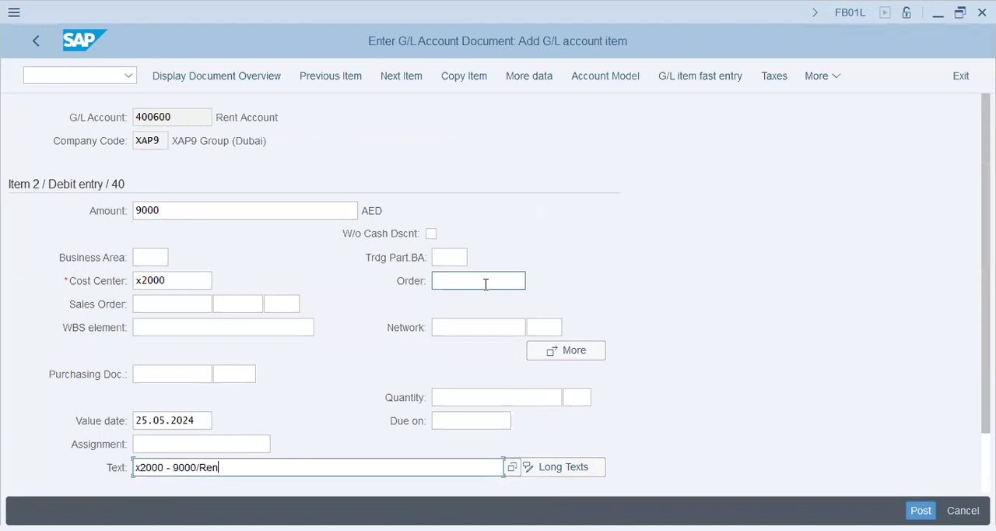
pyautogui.press('Return')
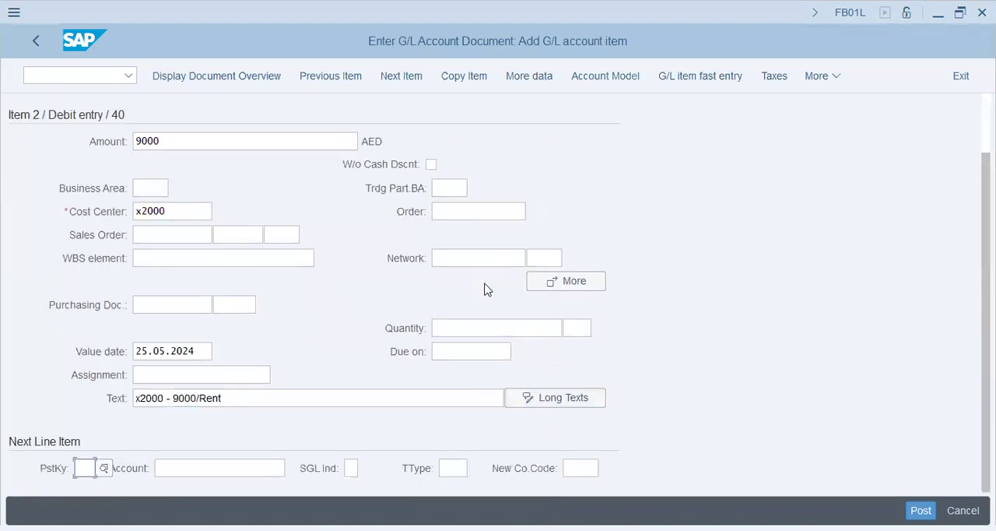
# Add a credit item with posting key 50 for cash account 200691, using * as the balancing amount
pyautogui.write('50')
pyautogui.press('Tab')
pyautogui.press('Down')
pyautogui.press('Down')
pyautogui.press('Return')
pyautogui.press('Return')
pyautogui.write('*')
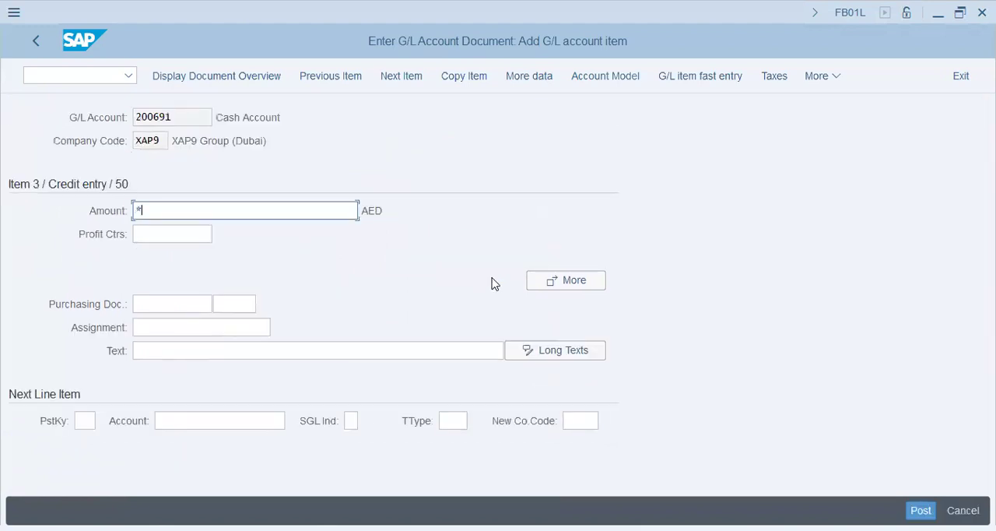
# Review the document overview, post the G/L document and select its posted document number
pyautogui.click(193, 75)
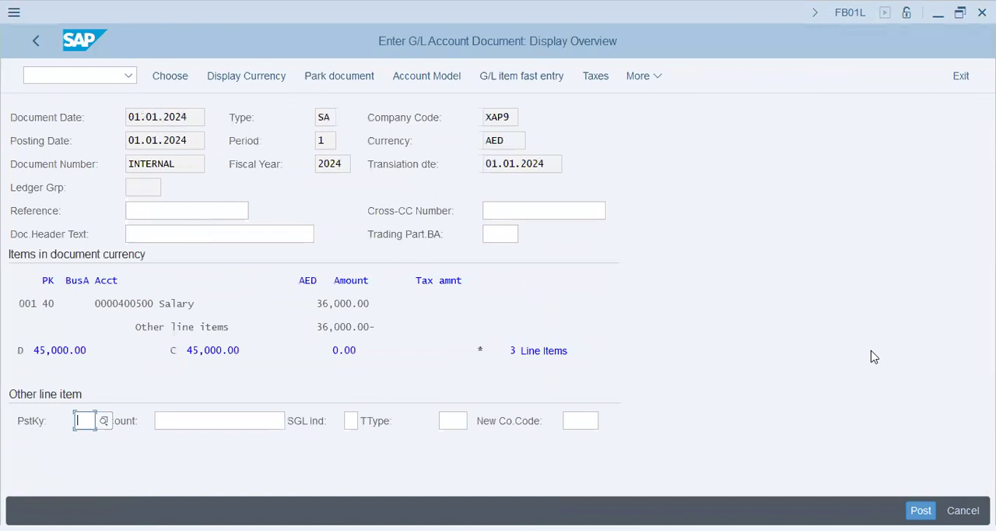
pyautogui.hotkey('ctrl', 's')
pyautogui.moveTo(97, 510); pyautogui.dragTo(371, 373)
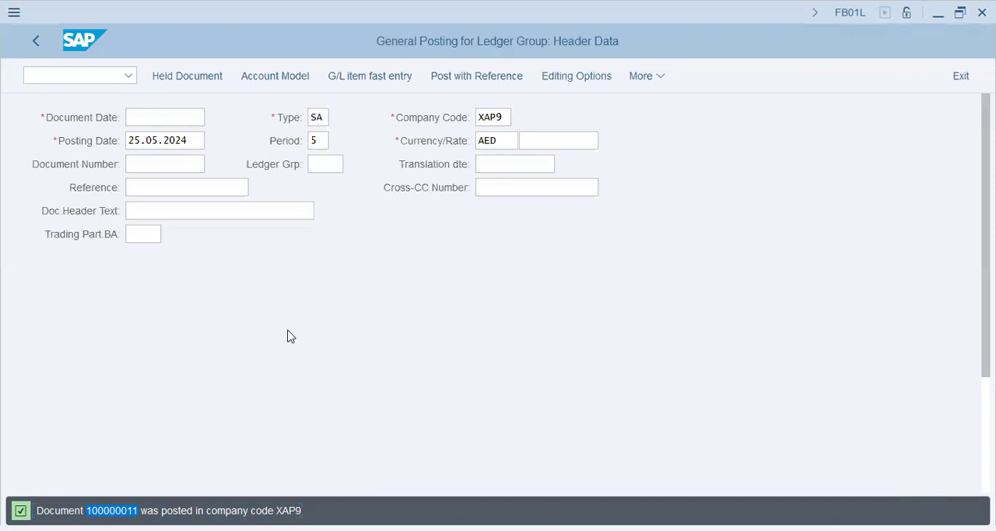
pyautogui.hotkey('alt', 'Tab')
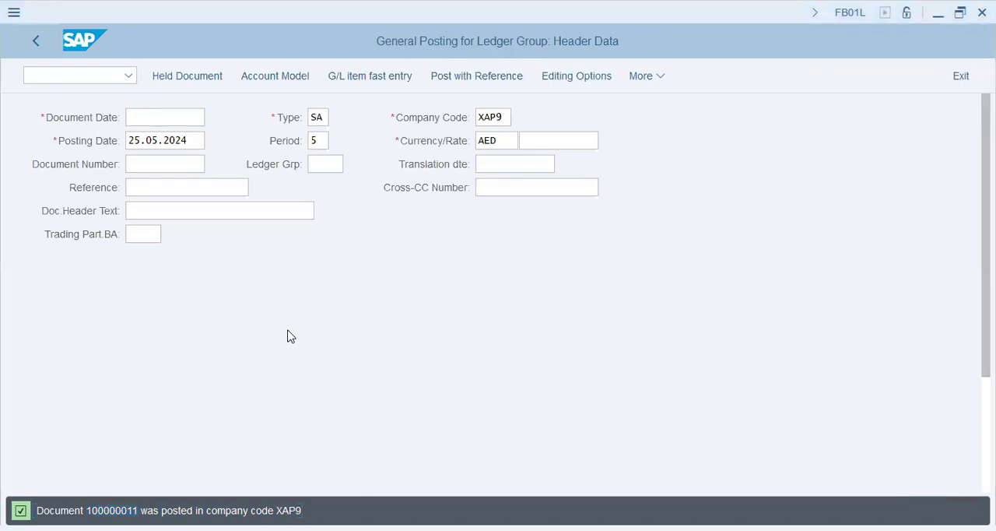
# Open the profit center actual line items report with transaction KE5Z
pyautogui.click(78, 74)
pyautogui.write('/n')
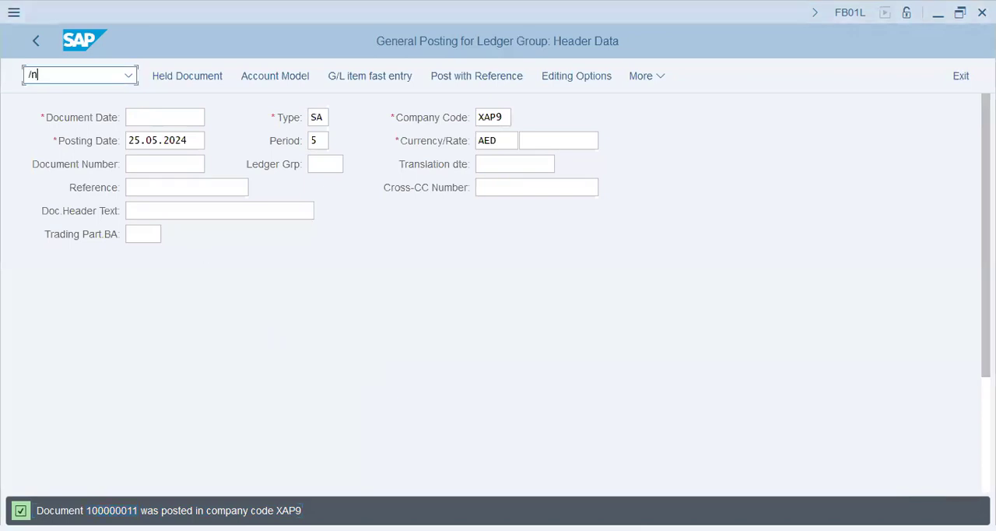
pyautogui.write('fb01l')
pyautogui.press('Return')
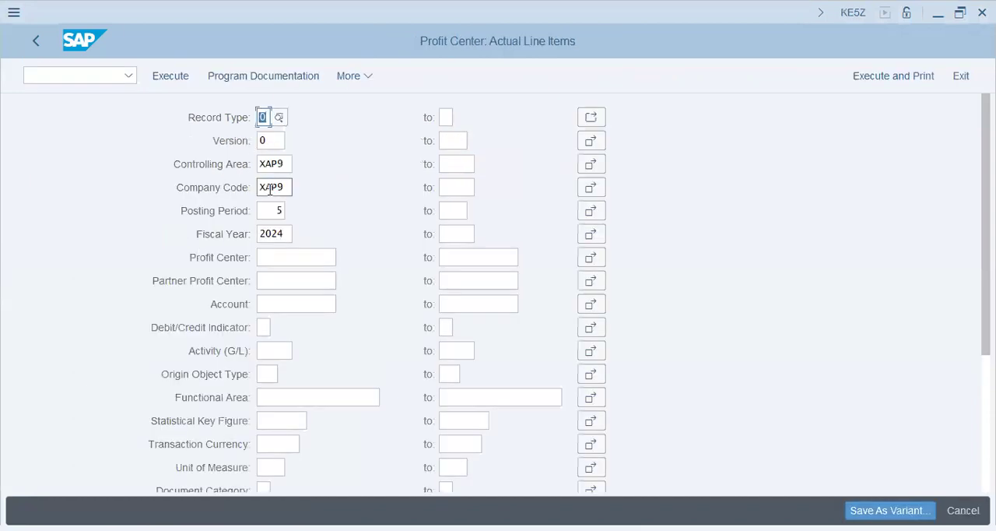
# Clear the posting period and run the line item report for company code XAP9 and fiscal year 2024
pyautogui.click(282, 187)
pyautogui.click(281, 210)
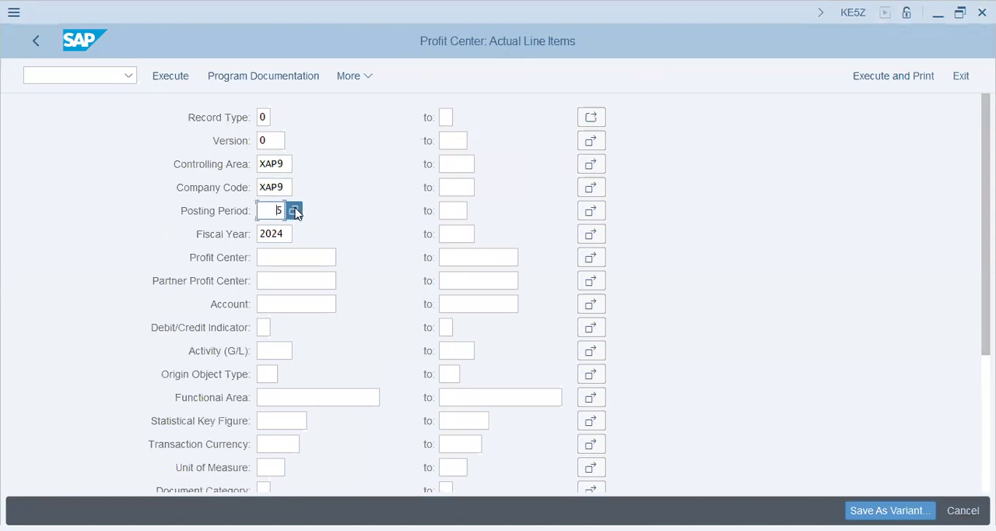
pyautogui.press('Delete')
pyautogui.press('Tab')
pyautogui.hotkey('shift', 'Tab')
pyautogui.click(165, 80)
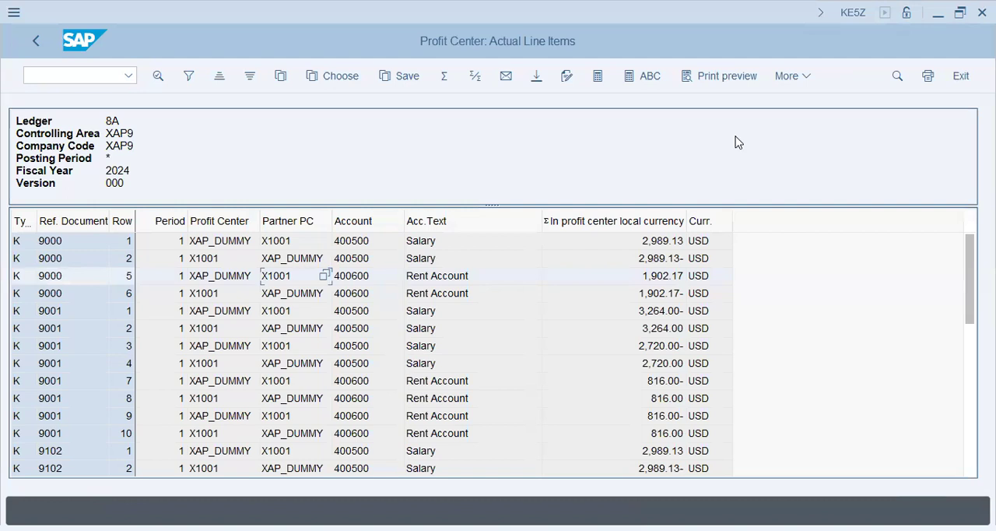
# Examine the profit centers of the salary and rent line items and the columns available in the report layout
pyautogui.click(87, 327)
pyautogui.scroll(-4, 87, 328)
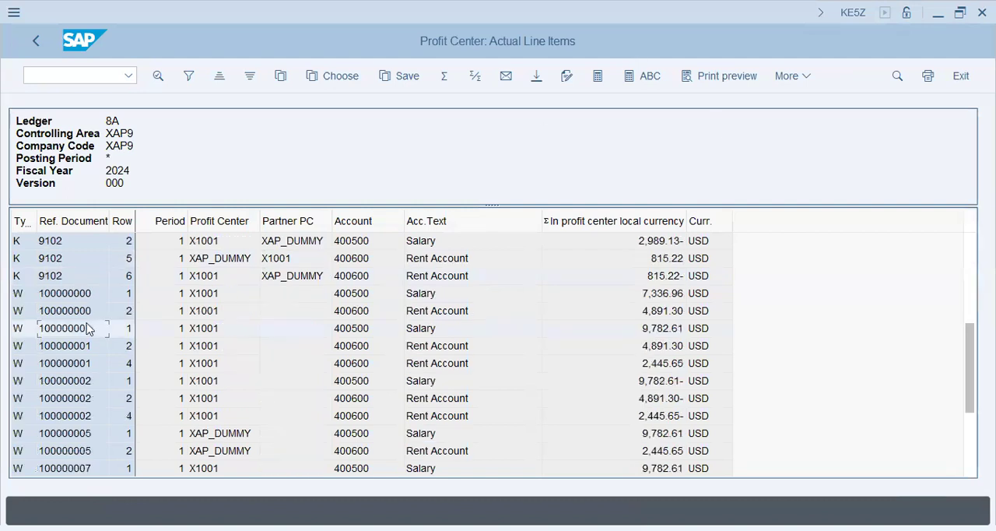
pyautogui.click(452, 346)
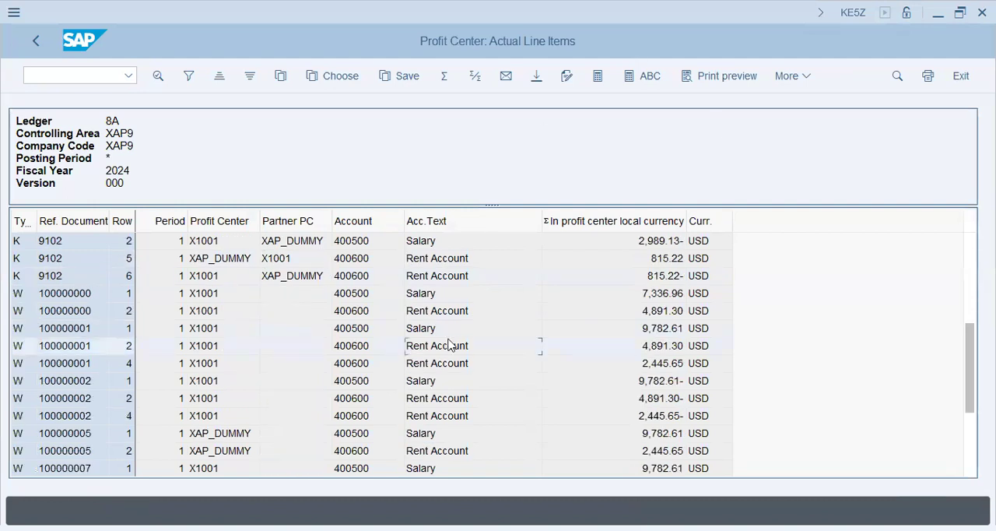
pyautogui.click(238, 363)
pyautogui.click(219, 416)
pyautogui.scroll(-3, 219, 416)
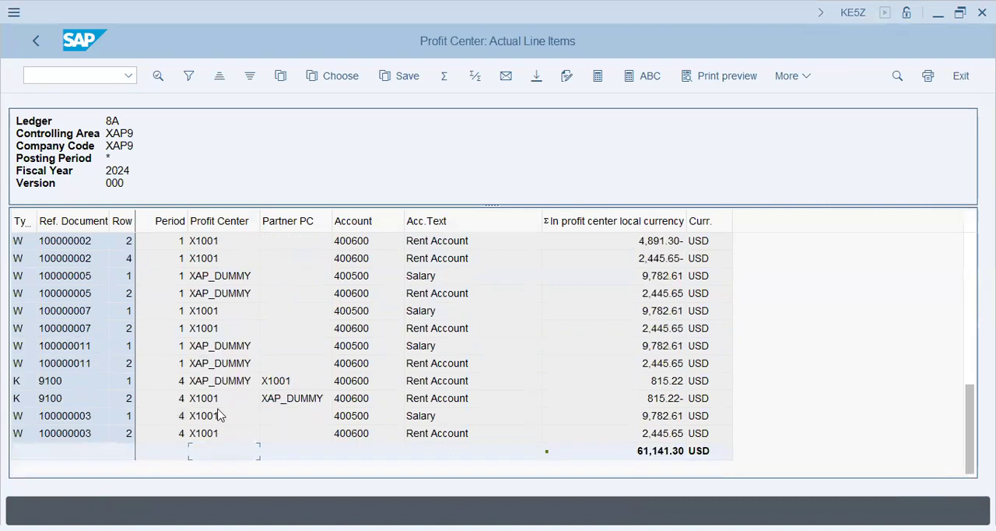
pyautogui.click(216, 330)
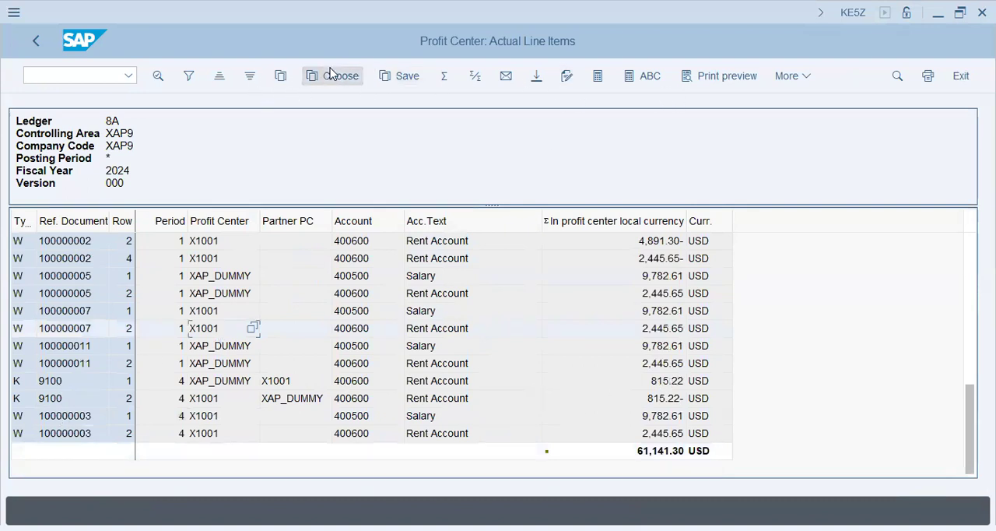
pyautogui.click(283, 76)
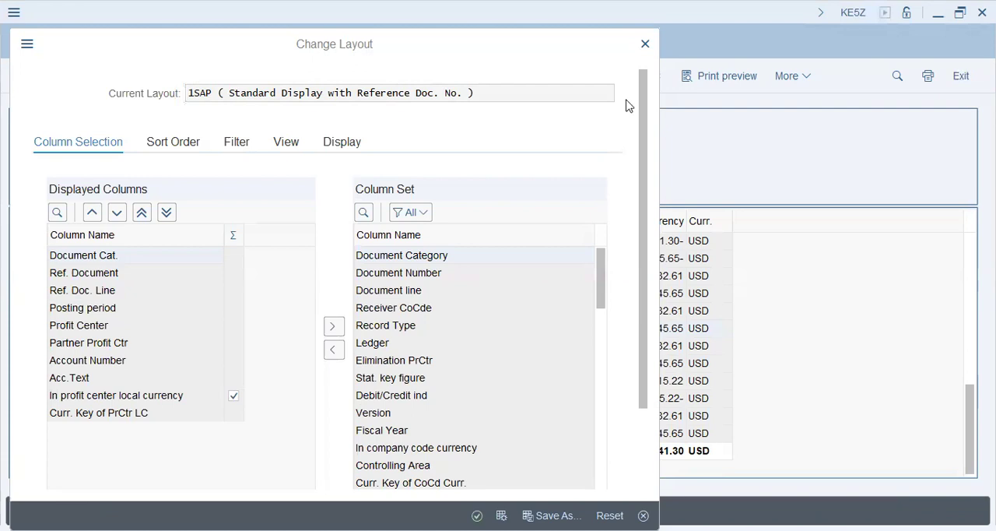
pyautogui.click(643, 50)
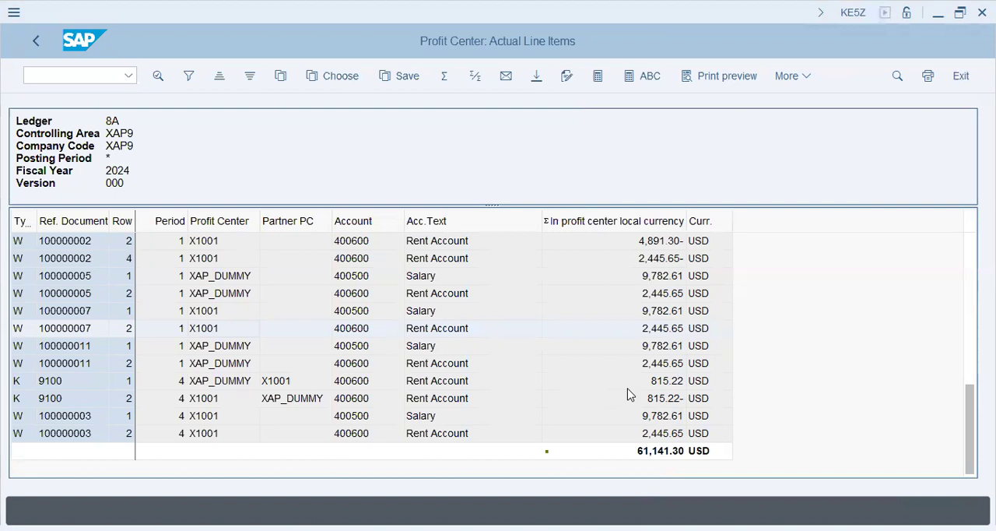
# Leave the report results and open manual reposting of primary costs with transaction KB11N
pyautogui.click(44, 47)
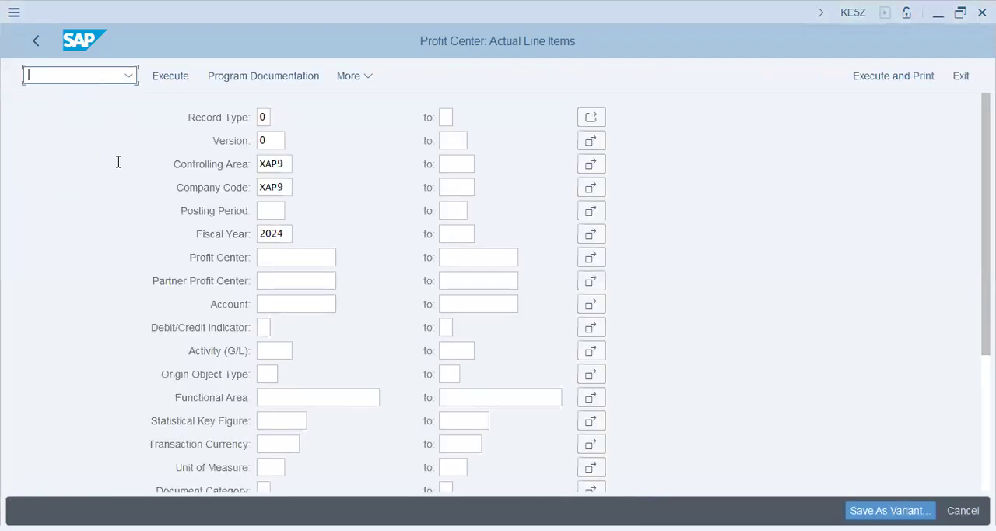
pyautogui.click(191, 75)
pyautogui.write('/nKE5Z')
pyautogui.press('Return')
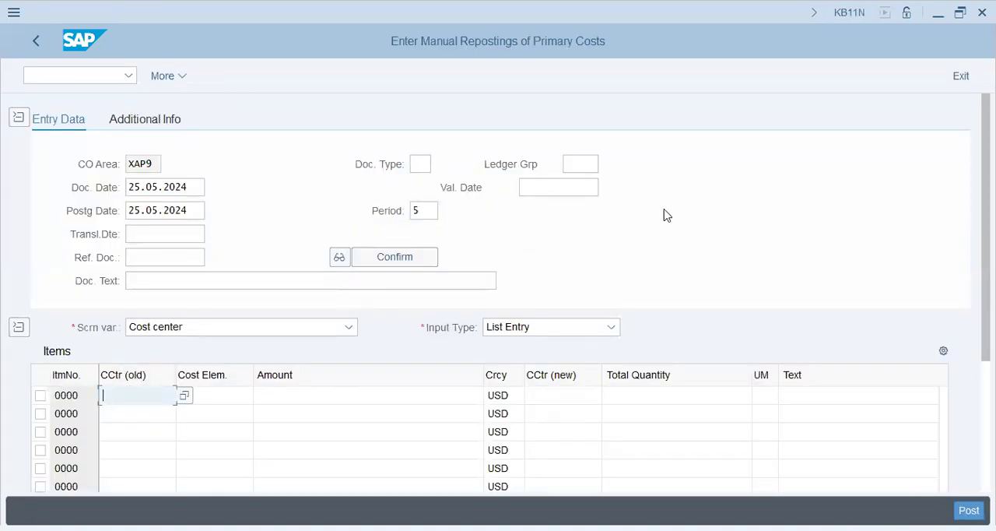
# Enter x2000 as the old cost center of the first reposting item
pyautogui.scroll(-2, 664, 215)
pyautogui.write('2000')
pyautogui.press('BackSpace')
pyautogui.press('BackSpace')
pyautogui.press('BackSpace')
pyautogui.press('BackSpace')
pyautogui.write('x2000')
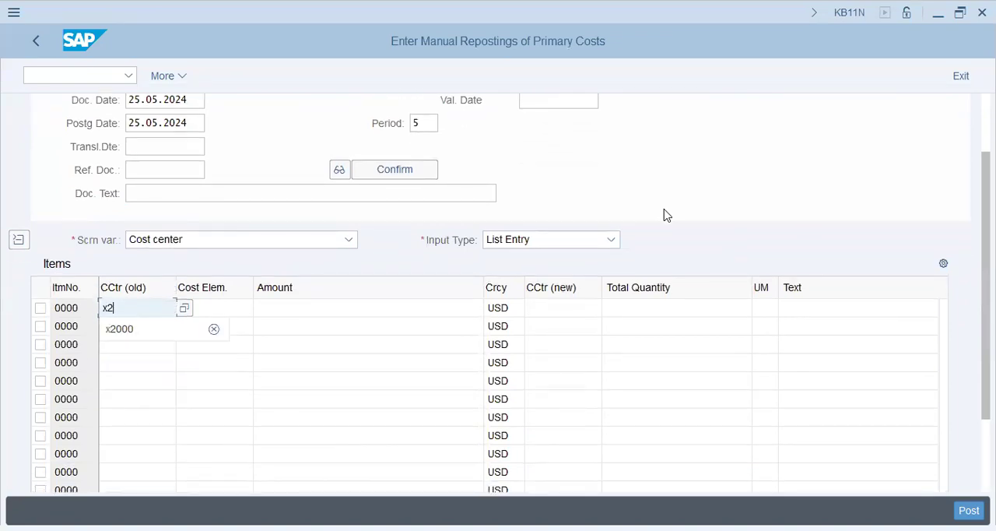
pyautogui.press('Tab')
pyautogui.press('Tab')
pyautogui.hotkey('shift', 'Tab')
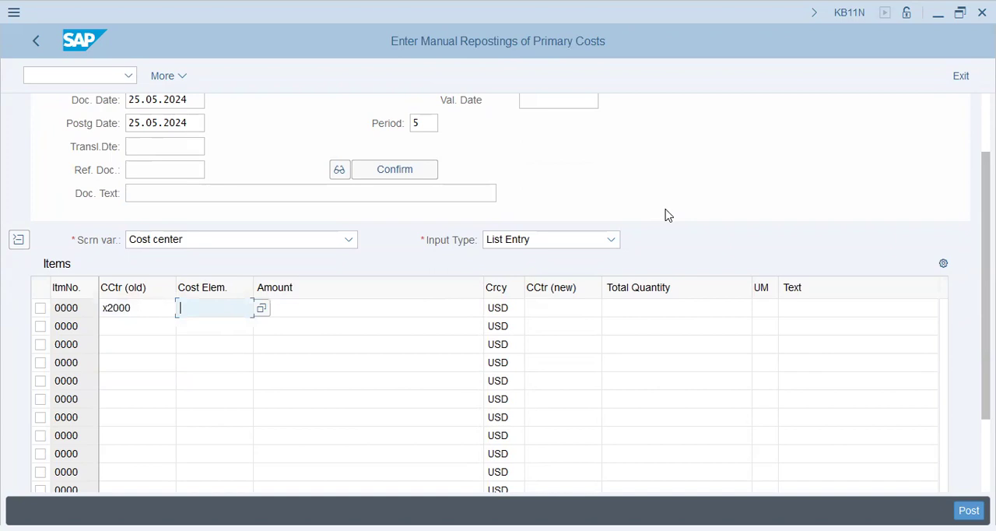
# Complete the first item with cost element 400500, amount 12000 and new cost center x1001
pyautogui.write('400500')
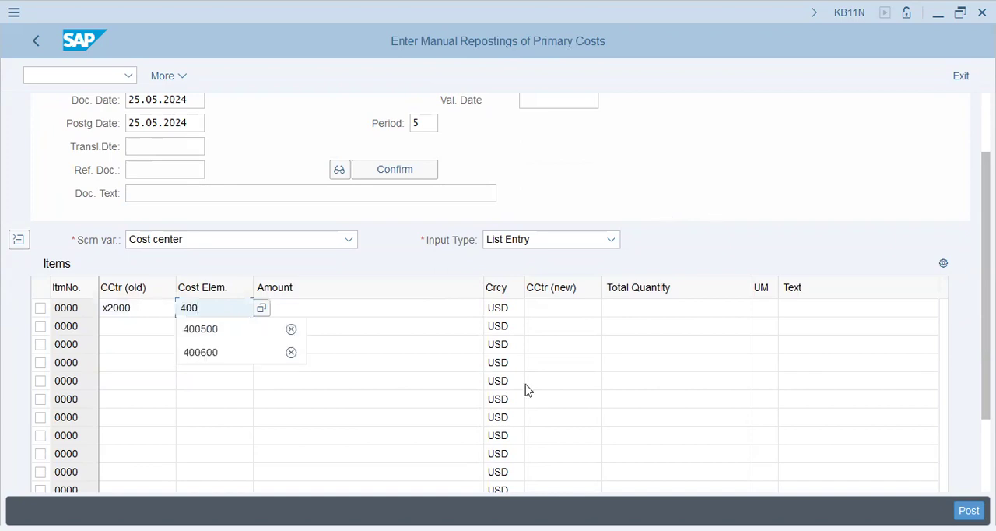
pyautogui.press('Tab')
pyautogui.write('12000')
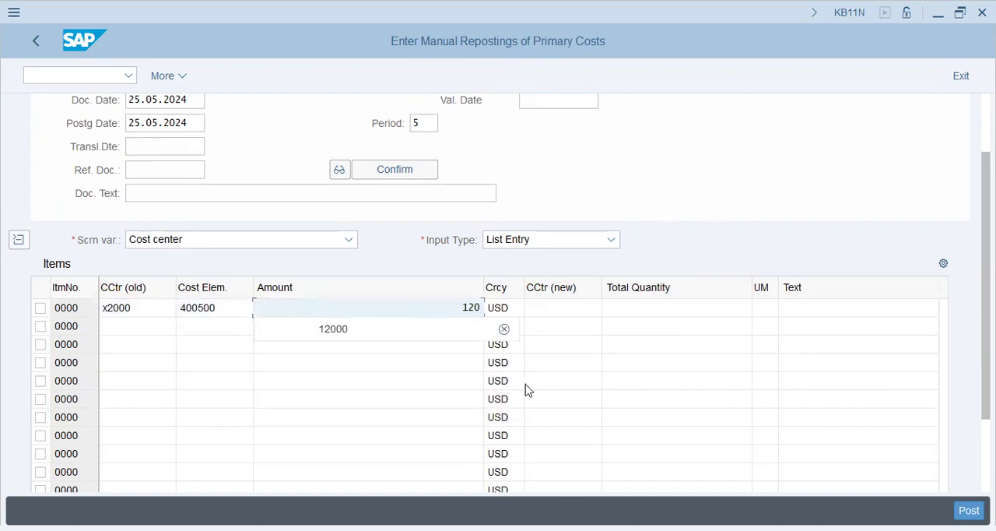
pyautogui.press('Tab')
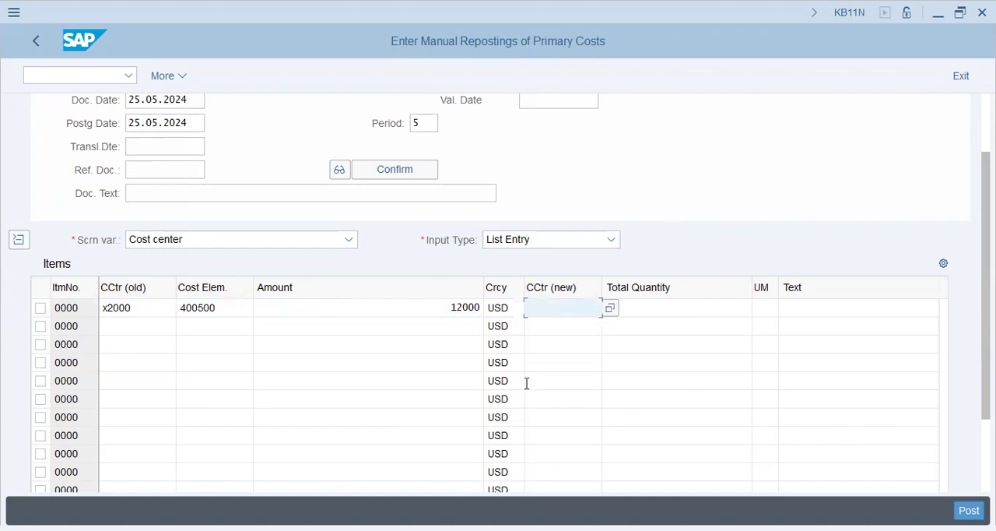
pyautogui.write('x1001')
pyautogui.press('Tab')
# Begin a second reposting item with old cost center x2000
pyautogui.hotkey('shift', 'Tab')
pyautogui.hotkey('shift', 'Tab')
pyautogui.hotkey('shift', 'Tab')
pyautogui.hotkey('shift', 'Tab')
pyautogui.press('Down')
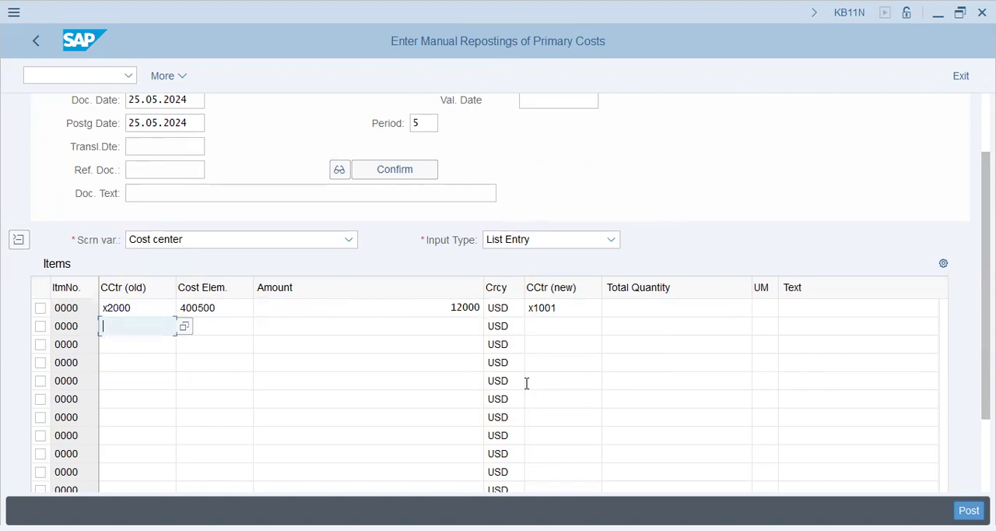
pyautogui.write('x2000')
pyautogui.press('Tab')
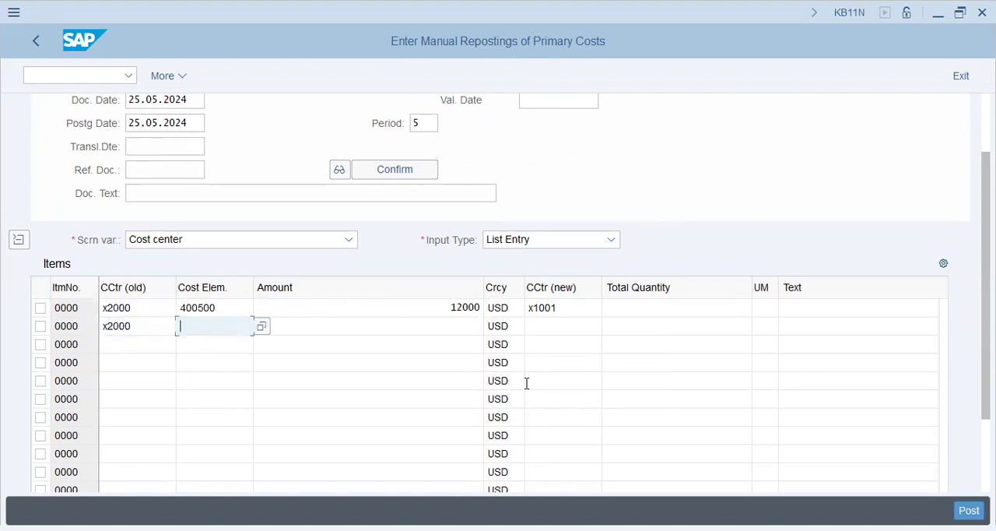
# Set the second item's cost element to 400500
pyautogui.hotkey('alt', 'Tab')
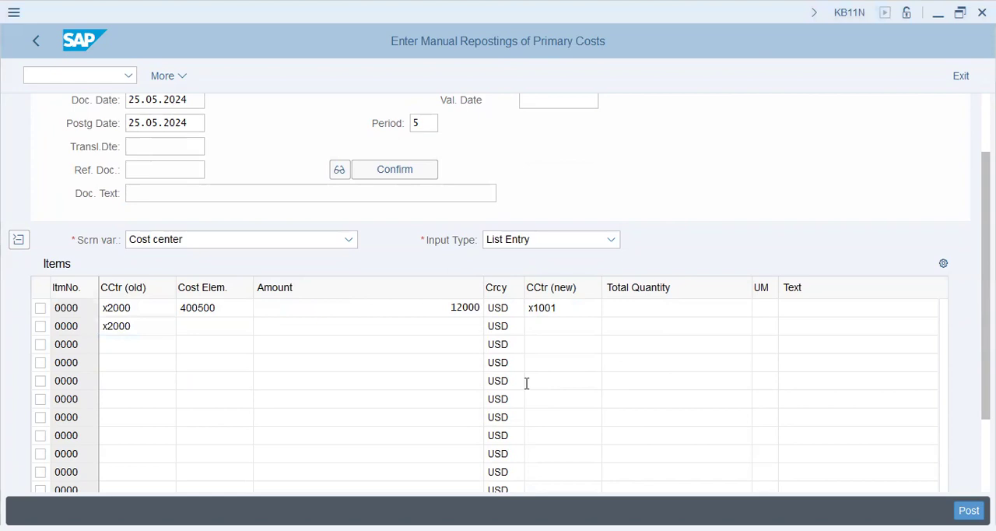
pyautogui.hotkey('alt', 'Tab')
pyautogui.write('400500')
pyautogui.press('Tab')
pyautogui.press('Tab')
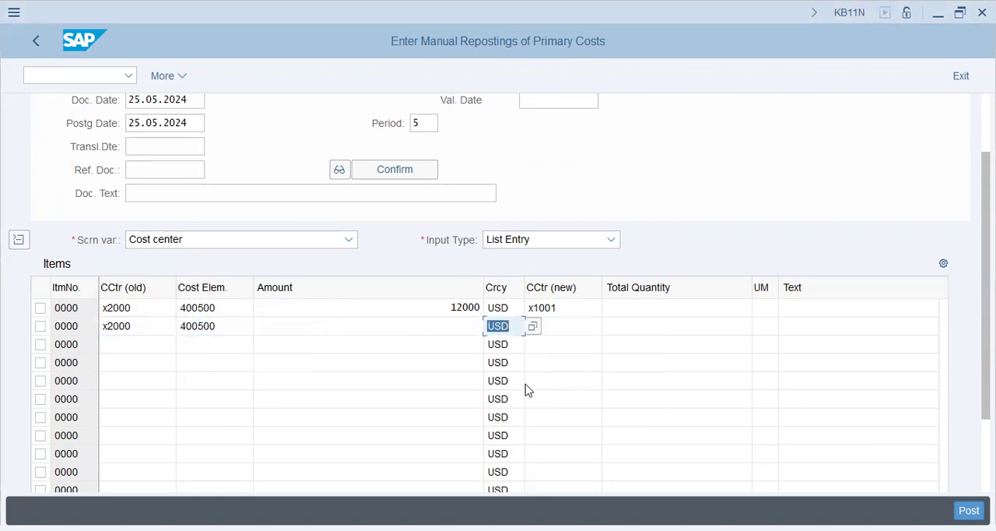
pyautogui.hotkey('shift', 'Tab')
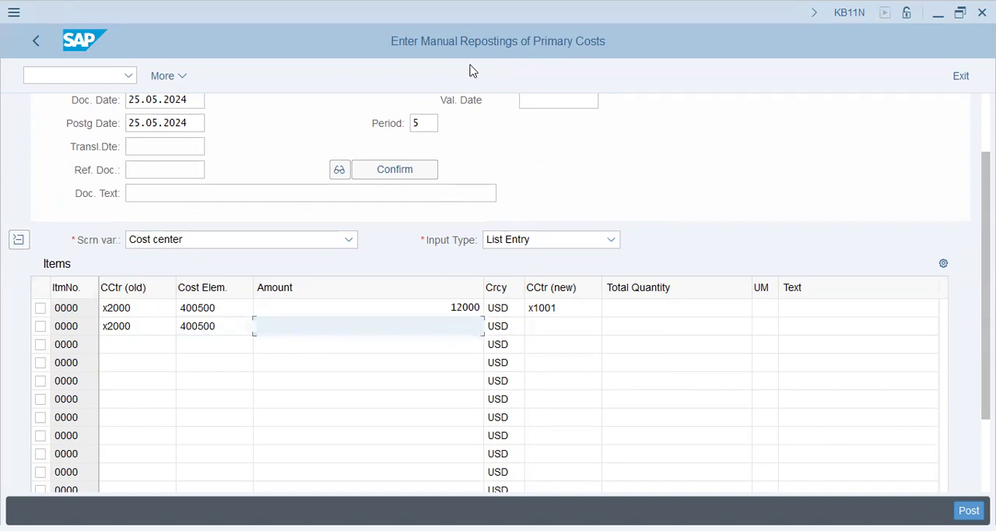
# Complete the second item with amount 10000 and new cost center x1002
pyautogui.hotkey('alt', 'Tab')
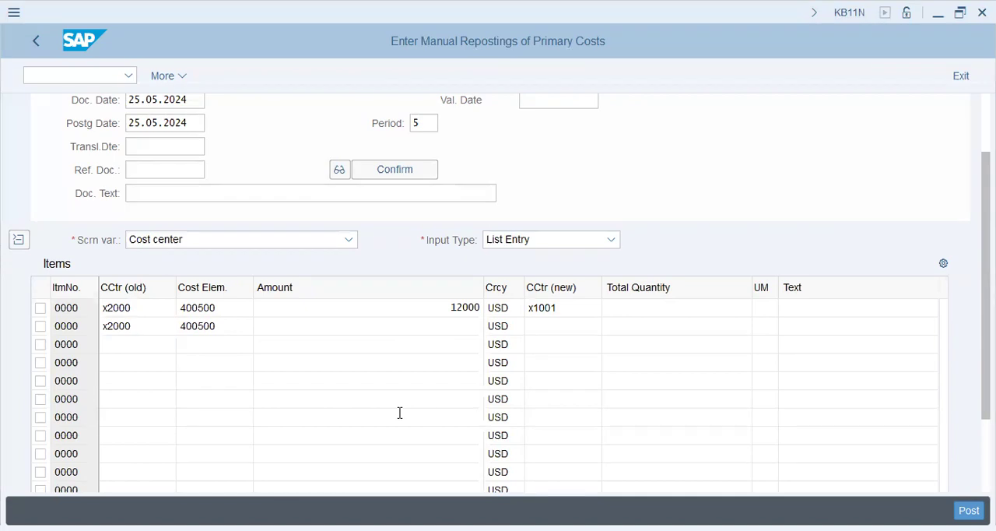
pyautogui.write('10000')
pyautogui.press('Tab')
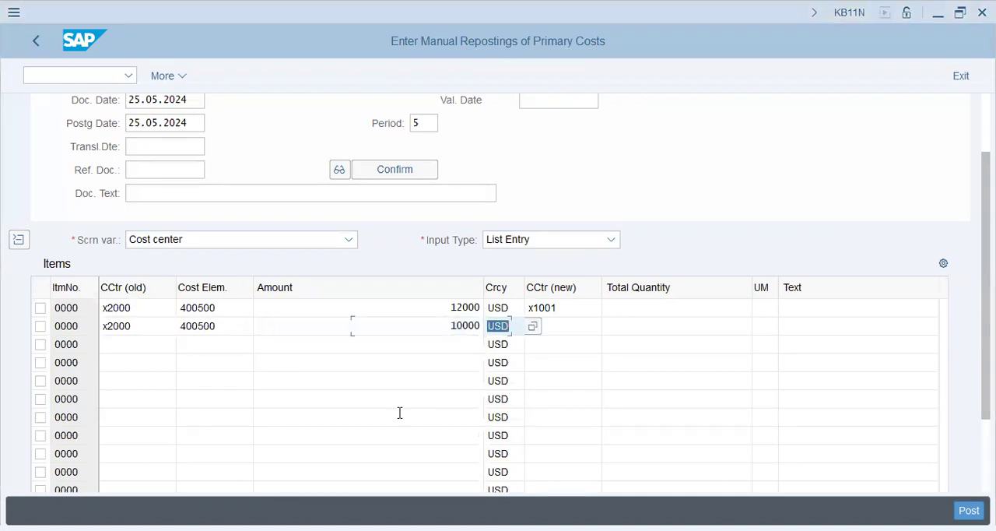
pyautogui.write('x1002')
pyautogui.press('Tab')
# Begin a third reposting item with old cost center x2000 and cost element 400600
pyautogui.hotkey('shift', 'Tab')
pyautogui.hotkey('shift', 'Tab')
pyautogui.hotkey('shift', 'Tab')
pyautogui.hotkey('shift', 'Tab')
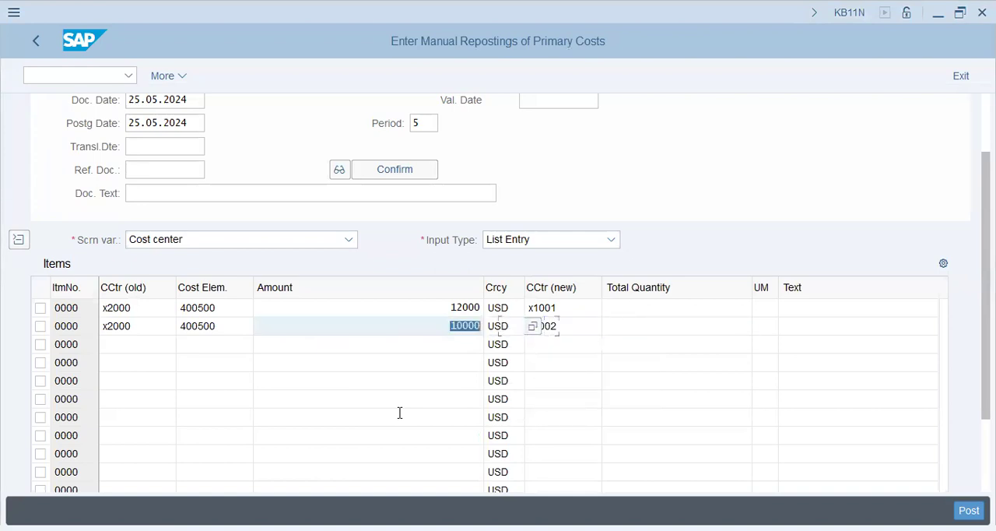
pyautogui.press('Down')
pyautogui.write('x2000')
pyautogui.press('Tab')
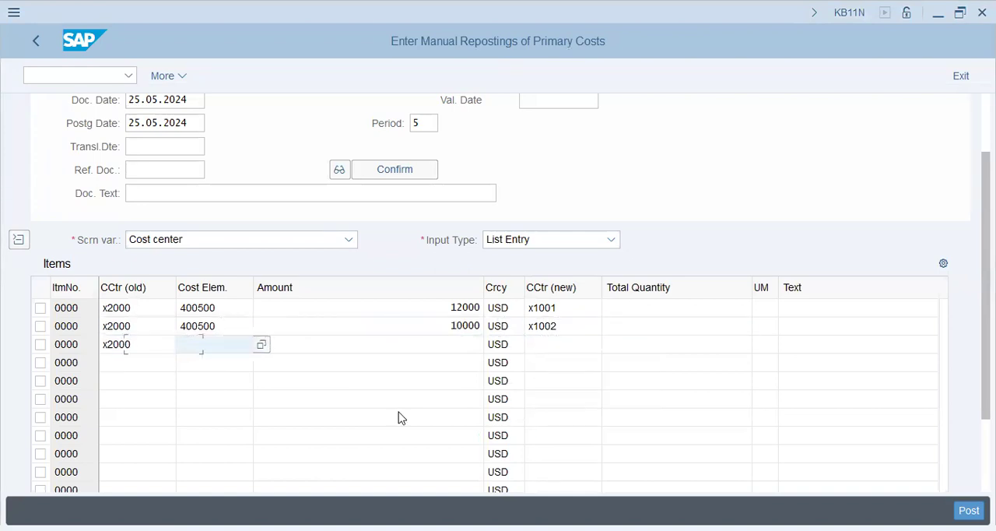
pyautogui.write('400600')
pyautogui.press('Tab')
pyautogui.press('Tab')
pyautogui.hotkey('shift', 'Tab')
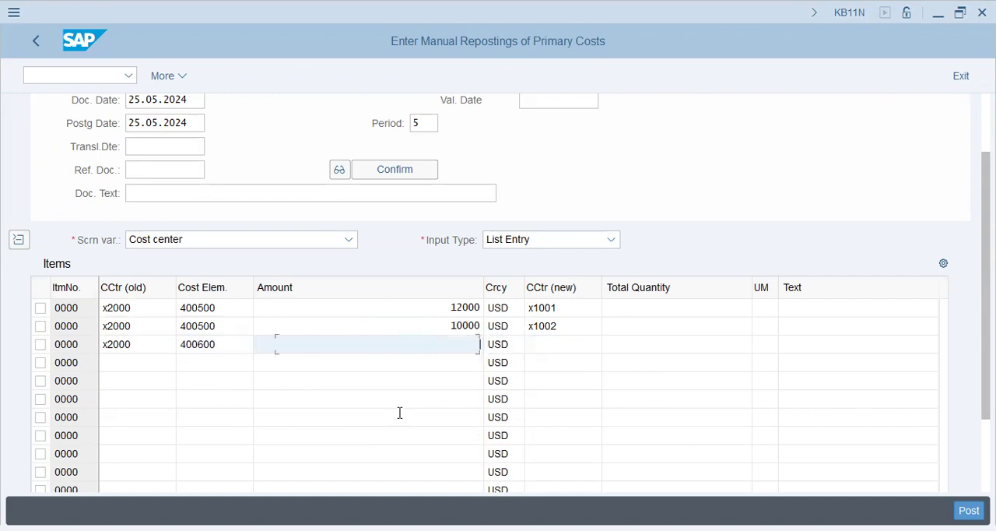
# Change the third item's cost element to 400500 and set its amount to 16000
pyautogui.hotkey('alt', 'Tab')
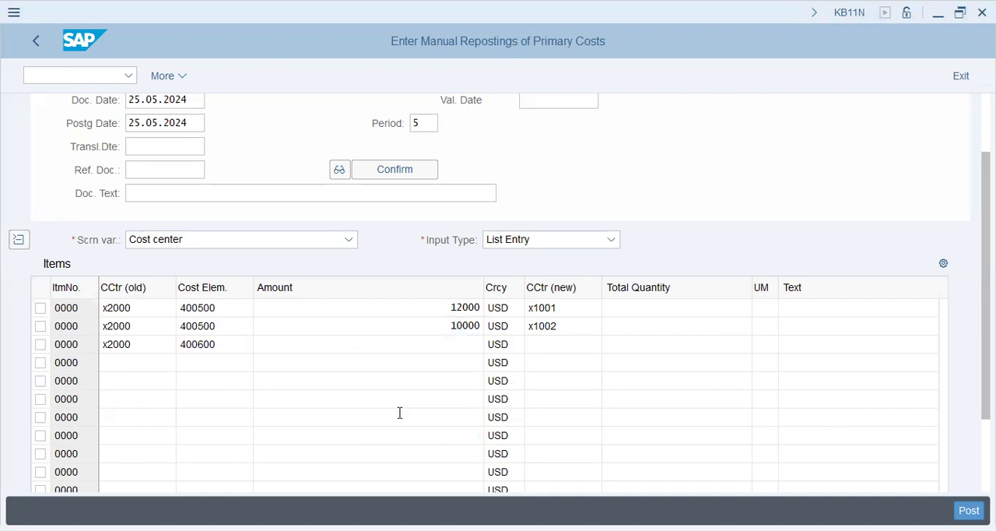
pyautogui.hotkey('alt', 'Tab')
pyautogui.write('40060')
pyautogui.press('BackSpace')
pyautogui.press('BackSpace')
pyautogui.write('500')
pyautogui.press('Tab')
pyautogui.write('16000')
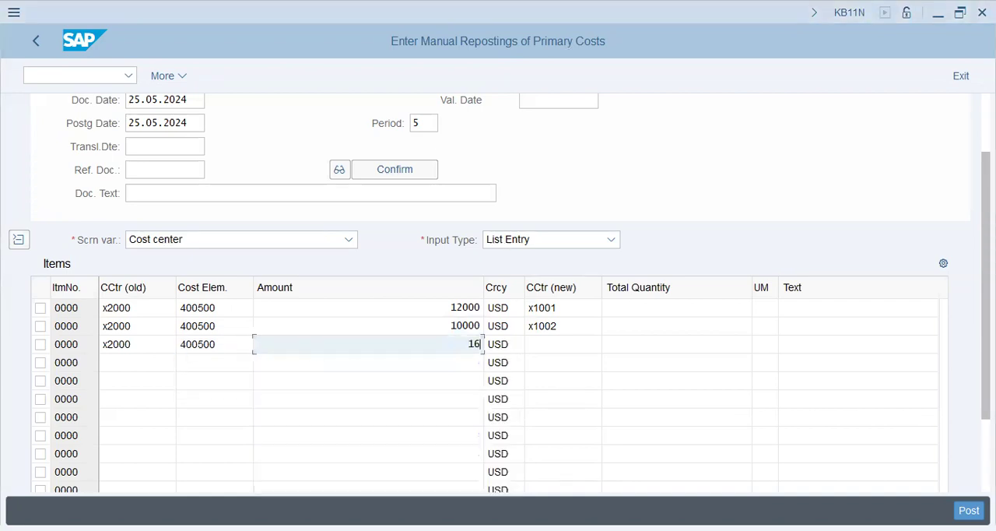
# Set the third item's new cost center to x1003
pyautogui.press('Tab')
pyautogui.press('Tab')
pyautogui.write('x1')
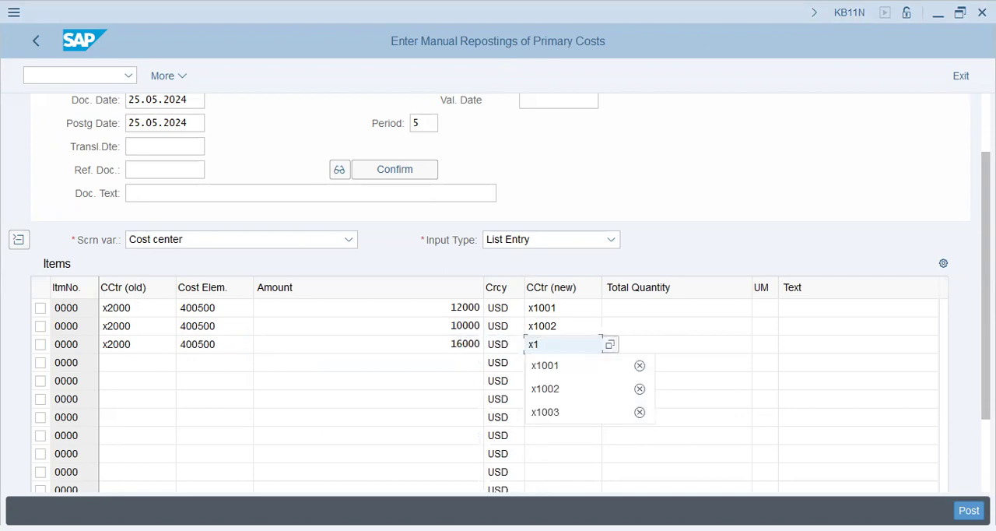
pyautogui.write('003')
pyautogui.press('Tab')
pyautogui.press('Tab')
# Begin a fourth reposting item with old cost center x2000 and cost element 400600
pyautogui.hotkey('shift', 'Tab')
pyautogui.hotkey('shift', 'Tab')
pyautogui.hotkey('shift', 'Tab')
pyautogui.hotkey('shift', 'Tab')
pyautogui.hotkey('shift', 'Tab')
pyautogui.hotkey('shift', 'Tab')
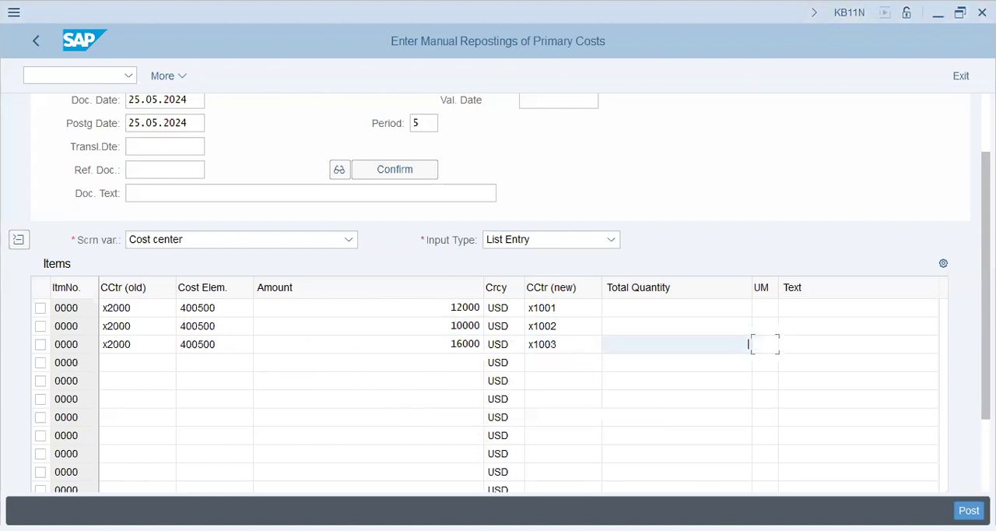
pyautogui.press('Down')
pyautogui.write('x2000')
pyautogui.press('Tab')
pyautogui.write('400600')
pyautogui.press('Tab')
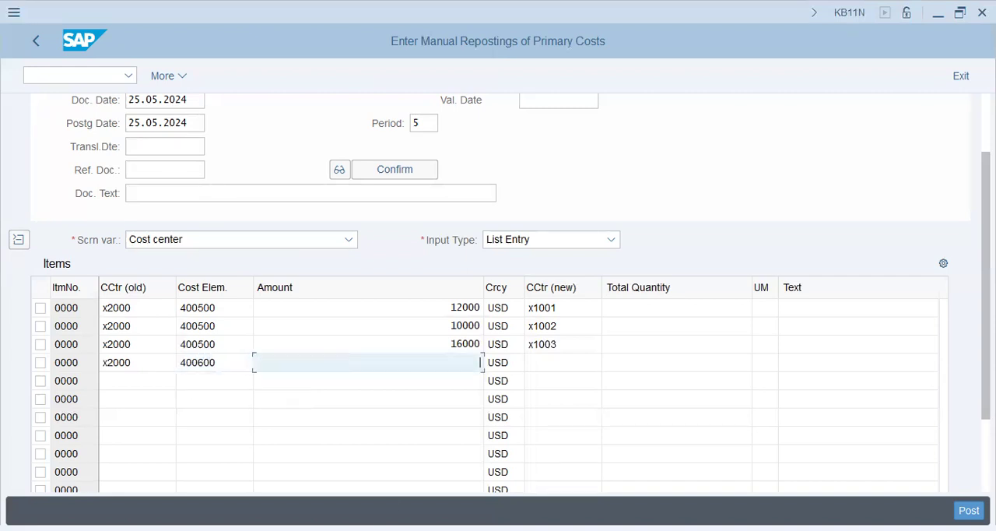
# Complete the fourth item with amount 3000 and new cost center x1001
pyautogui.hotkey('alt', 'Tab')
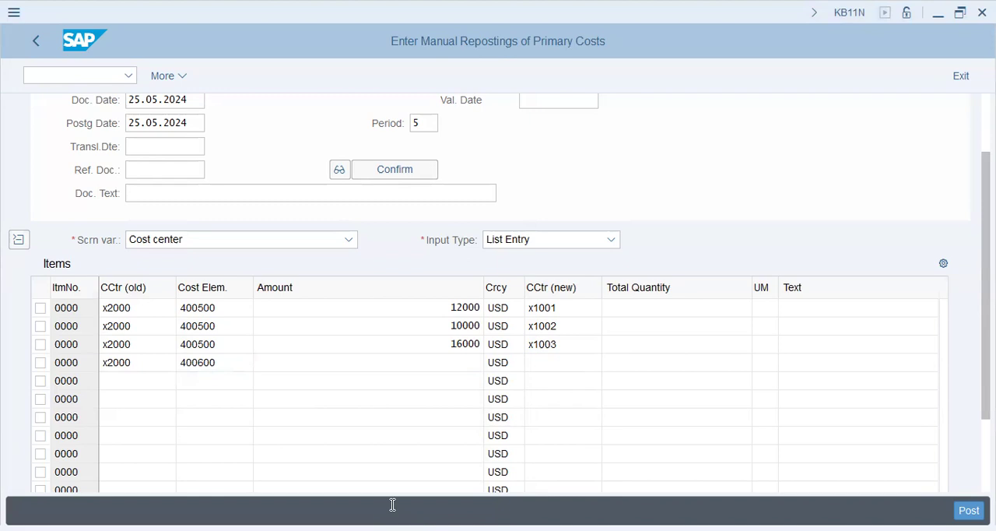
pyautogui.hotkey('alt', 'Tab')
pyautogui.write('3000')
pyautogui.hotkey('shift', 'Tab')
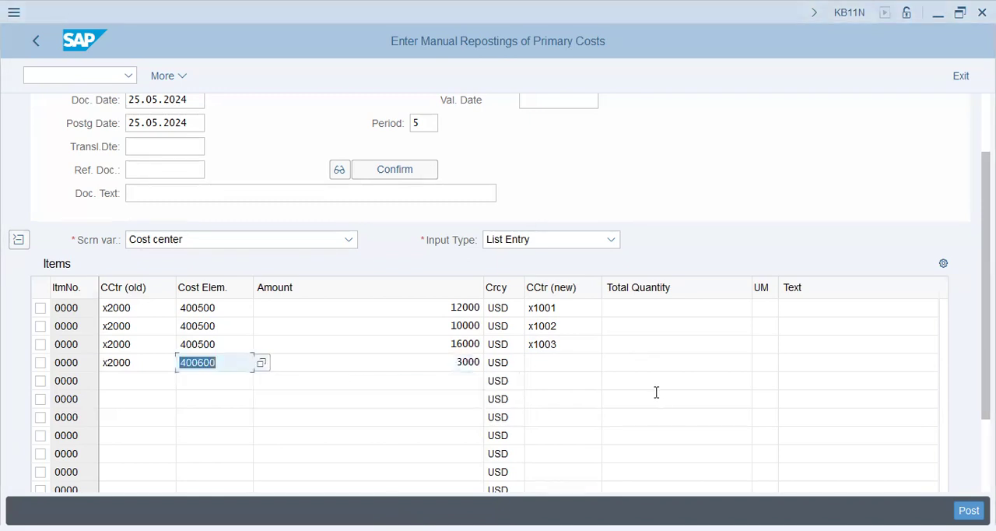
pyautogui.press('Tab')
pyautogui.press('Tab')
pyautogui.press('Tab')
pyautogui.write('x1001')
pyautogui.press('Tab')
# Begin a fifth reposting item with old cost center x2000 and cost element 400600
pyautogui.hotkey('shift', 'Tab')
pyautogui.hotkey('shift', 'Tab')
pyautogui.hotkey('shift', 'Tab')
pyautogui.hotkey('shift', 'Tab')
pyautogui.hotkey('shift', 'Tab')
pyautogui.press('Down')
pyautogui.write('x200')
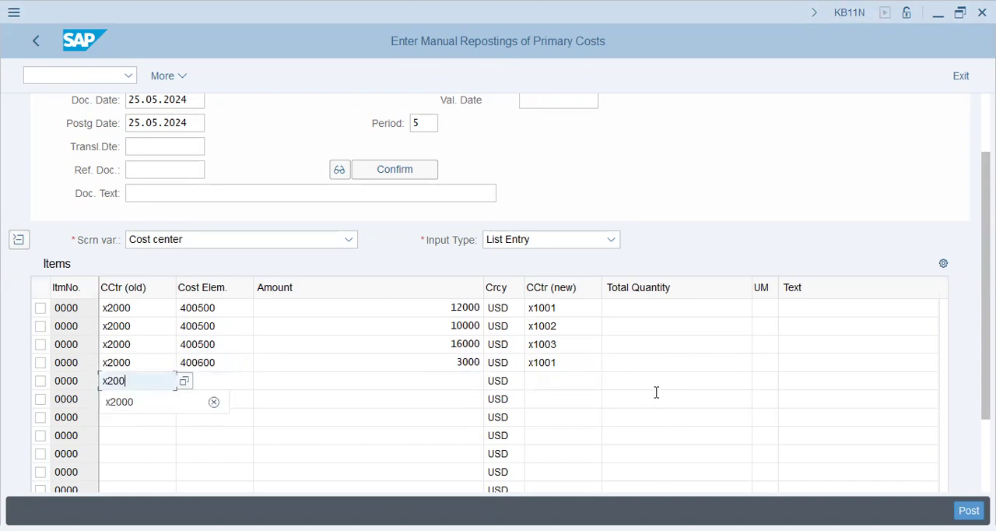
pyautogui.write('0')
pyautogui.press('Tab')
pyautogui.write('40060')
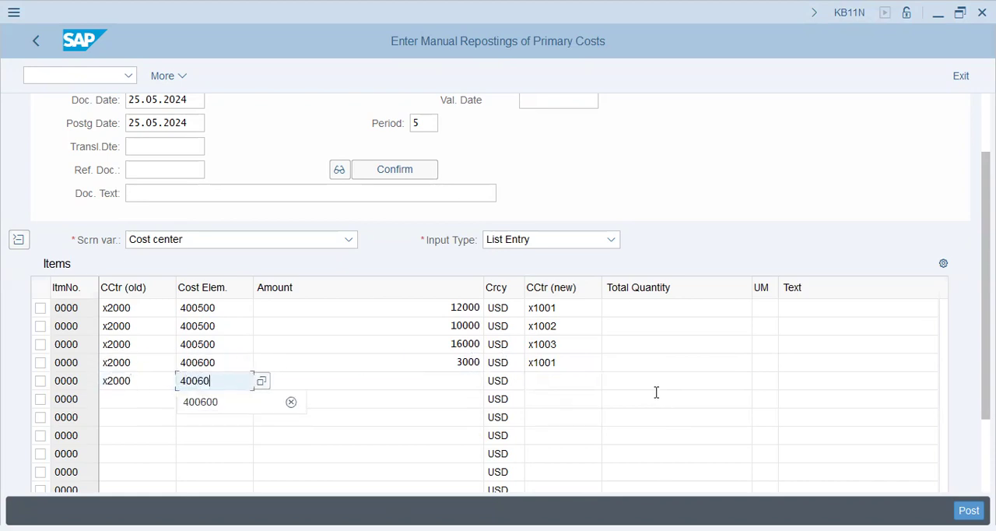
pyautogui.write('0')
pyautogui.press('Tab')
pyautogui.press('Tab')
# Complete the fifth item with amount 3000, currency usd and new cost center x1002
pyautogui.hotkey('shift', 'Tab')
pyautogui.write('3000')
pyautogui.press('Tab')
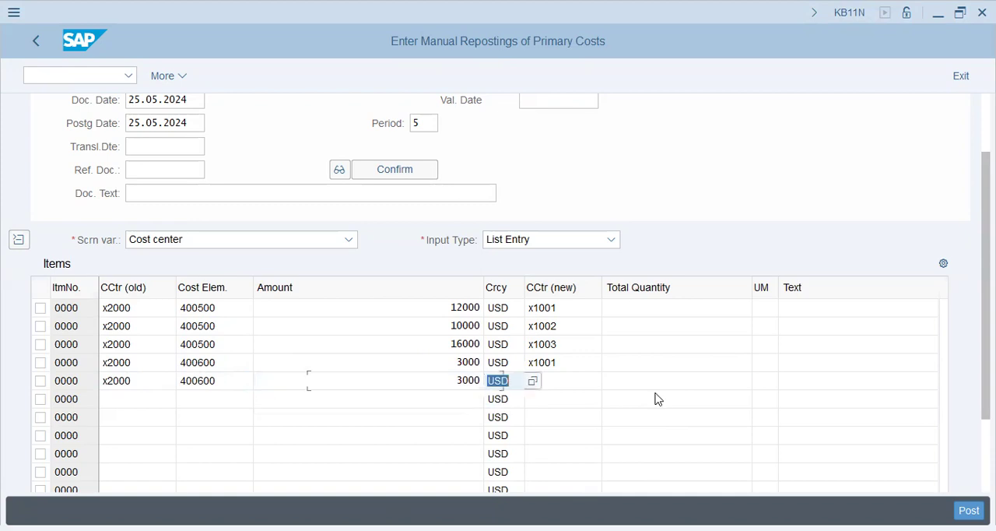
pyautogui.write('x')
pyautogui.press('BackSpace')
pyautogui.write('usd')
pyautogui.press('Tab')
pyautogui.write('x1002')
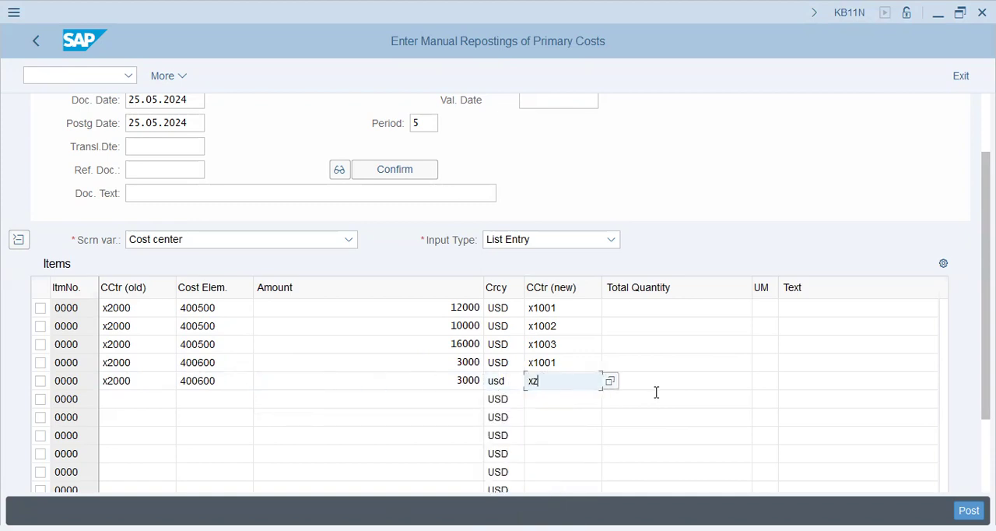
# Begin a sixth reposting item with old cost center x2000 and cost element 400600
pyautogui.hotkey('shift', 'Tab')
pyautogui.hotkey('shift', 'Tab')
pyautogui.hotkey('shift', 'Tab')
pyautogui.hotkey('shift', 'Tab')
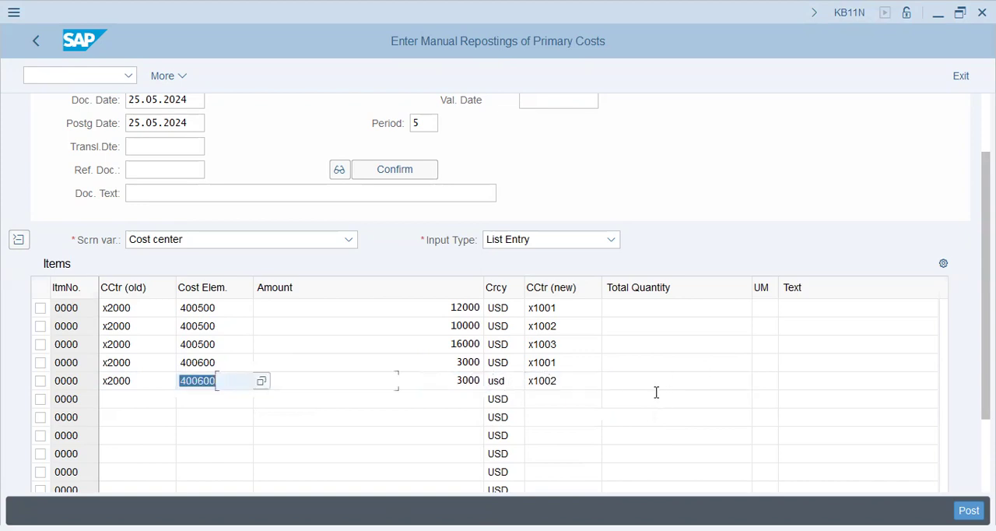
pyautogui.press('Down')
pyautogui.write('x2000')
pyautogui.press('Tab')
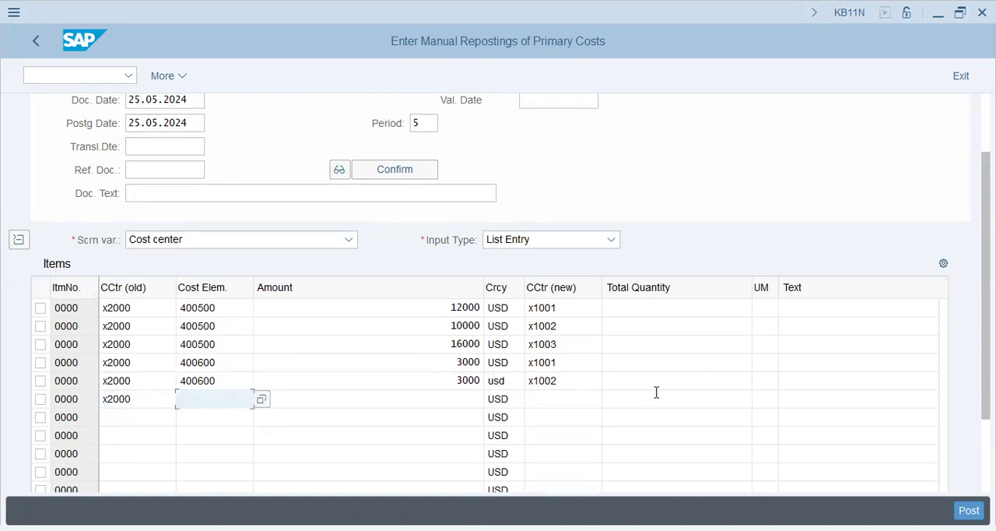
pyautogui.write('400600')
pyautogui.press('Tab')
pyautogui.press('Tab')
# Complete the sixth item with amount 3000 and new cost center x1003, and post the reposting document
pyautogui.hotkey('shift', 'Tab')
pyautogui.write('3000')
pyautogui.press('Tab')
pyautogui.press('Tab')
pyautogui.write('x1003')
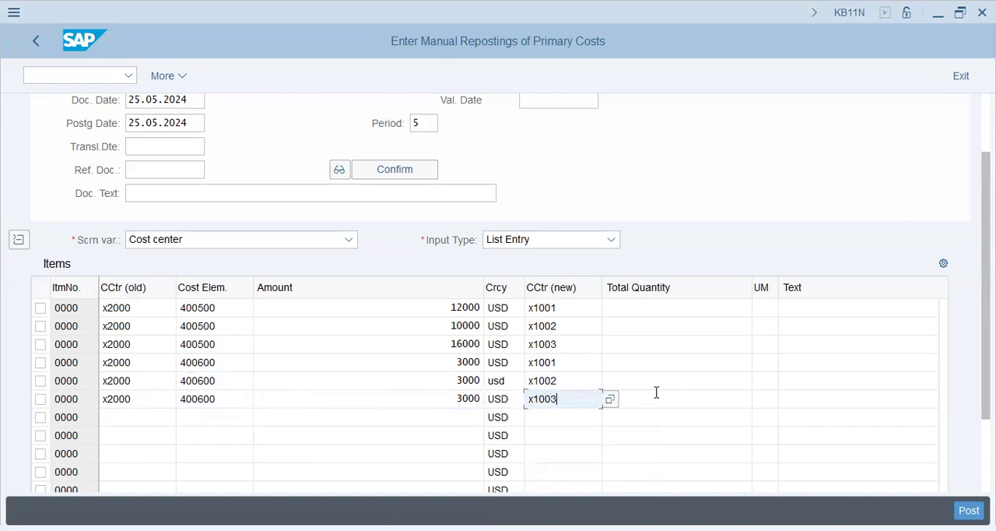
pyautogui.press('Return')
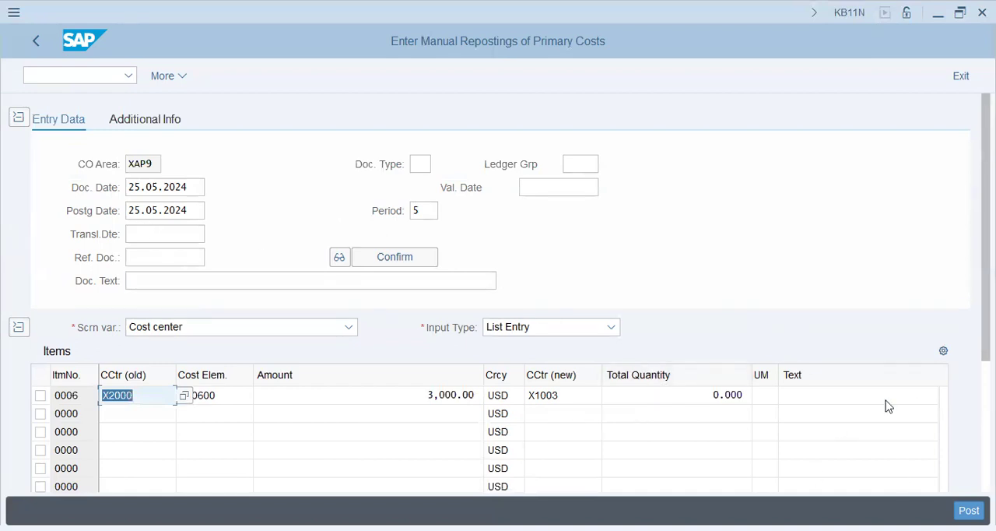
pyautogui.hotkey('ctrl', 's')
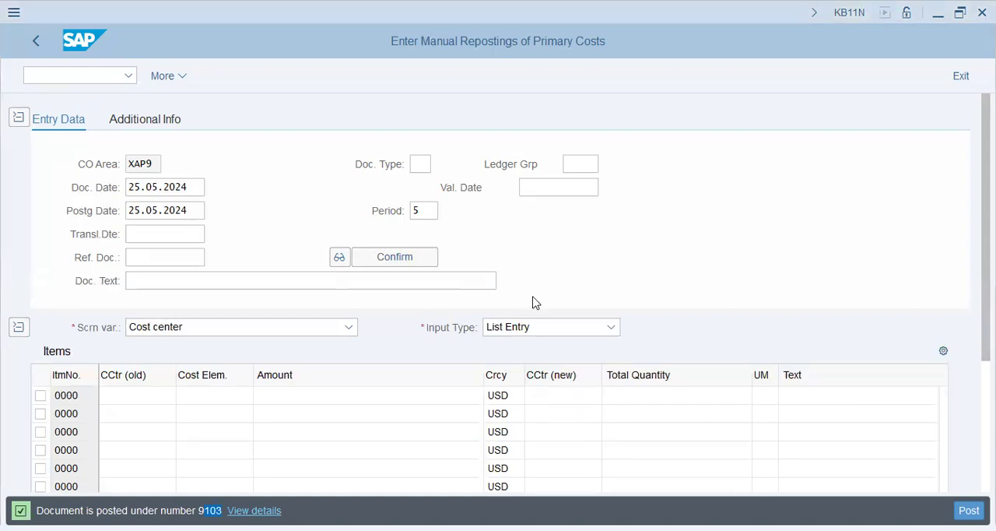
# Switch to the Word document and review the four method headings of the Periodic Allocations table
pyautogui.hotkey('alt', 'Tab')
pyautogui.scroll(2, 423, 317)
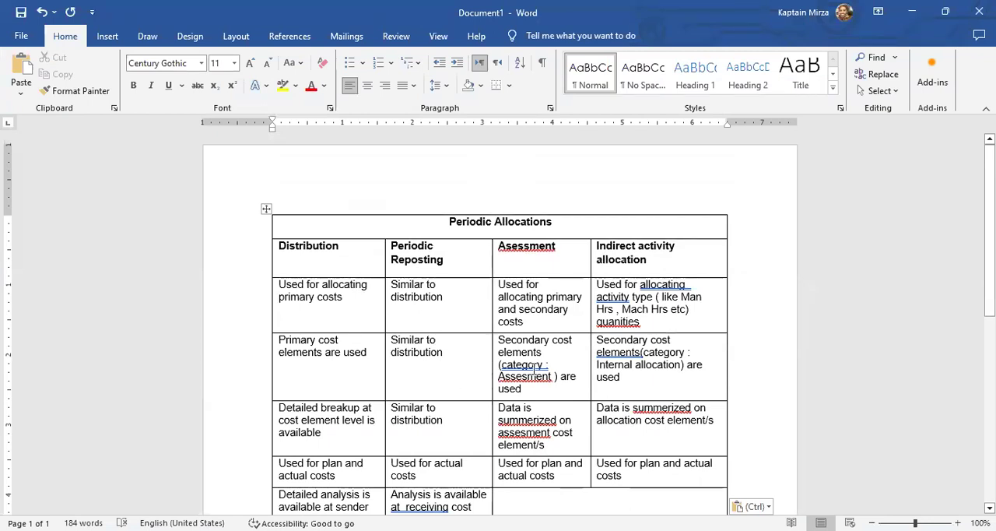
pyautogui.scroll(-2, 514, 248)
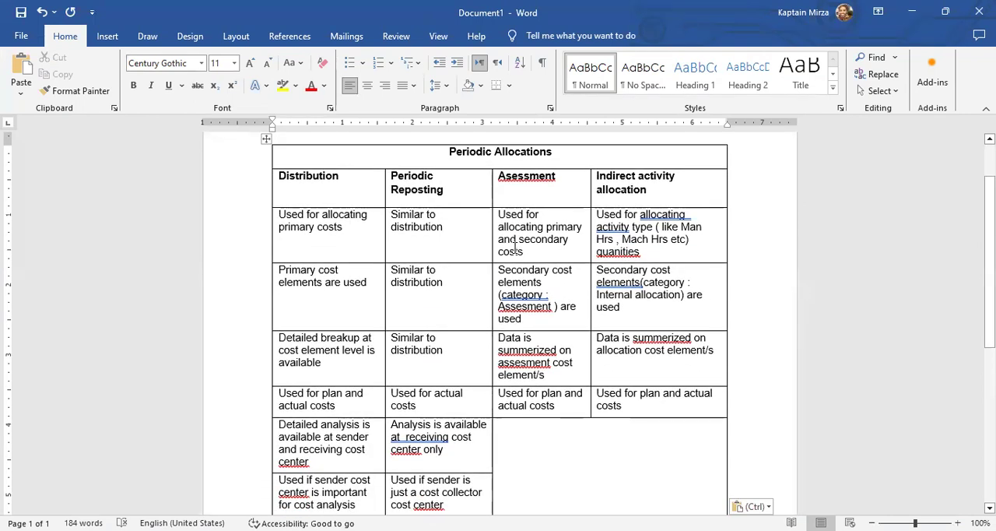
pyautogui.click(528, 151)
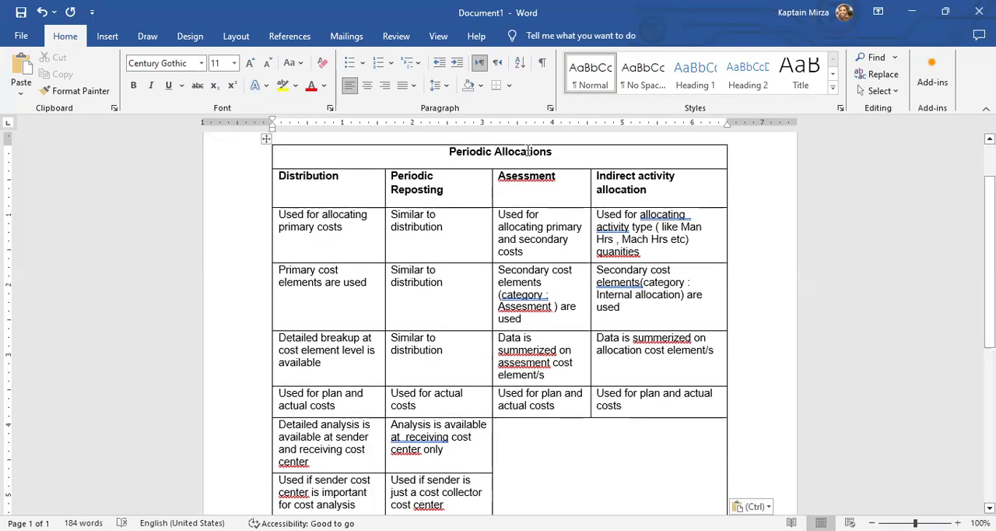
pyautogui.click(305, 194)
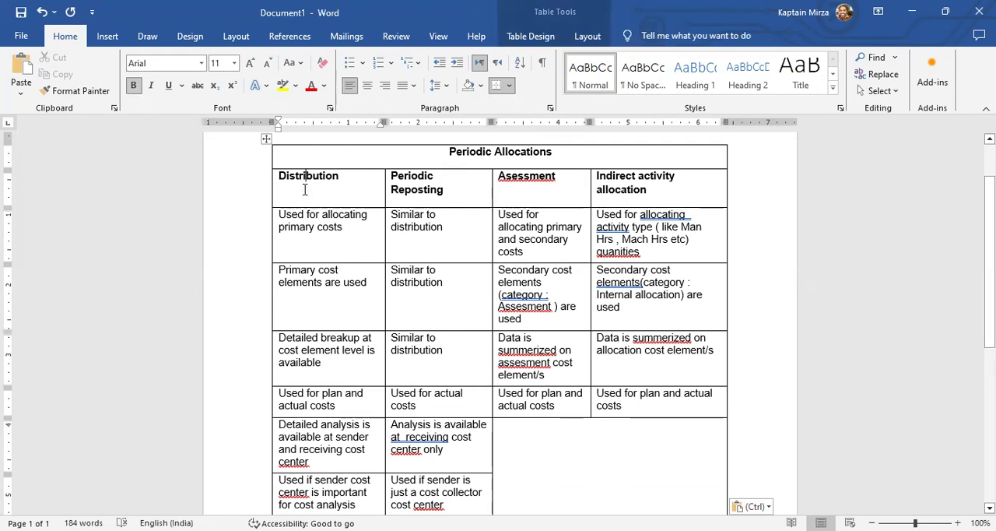
pyautogui.click(415, 183)
pyautogui.click(507, 176)
pyautogui.click(624, 178)
pyautogui.click(661, 187)
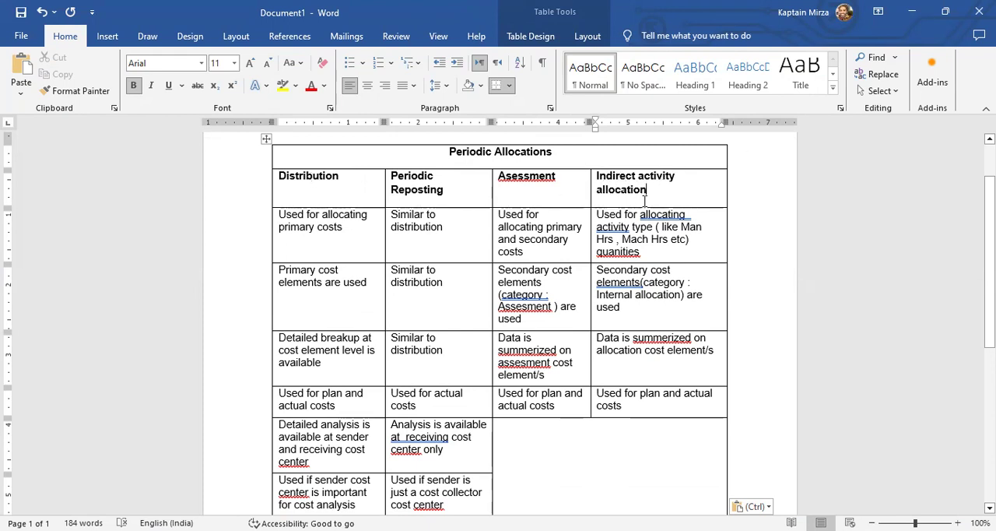
pyautogui.rightClick(590, 182)
pyautogui.click(903, 157)
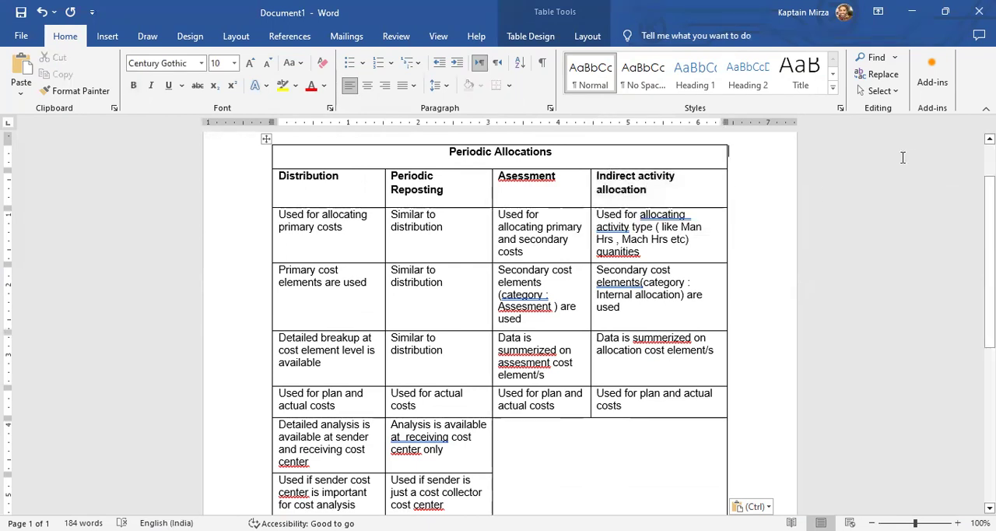
# Compare what Distribution and Periodic Reposting are used for in the first row of the table
pyautogui.click(661, 172)
pyautogui.click(365, 183)
pyautogui.click(344, 228)
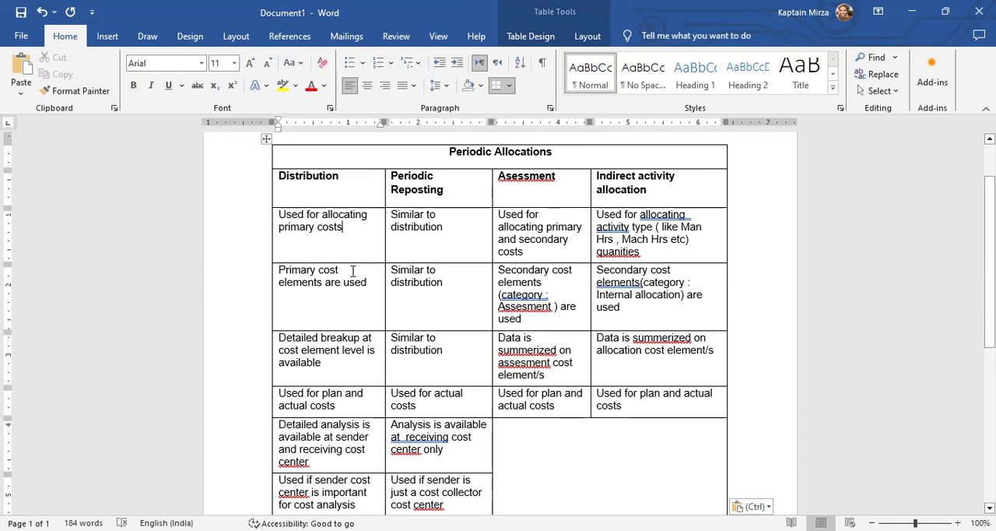
pyautogui.tripleClick(327, 221)
pyautogui.click(465, 228)
pyautogui.moveTo(457, 224); pyautogui.dragTo(367, 200)
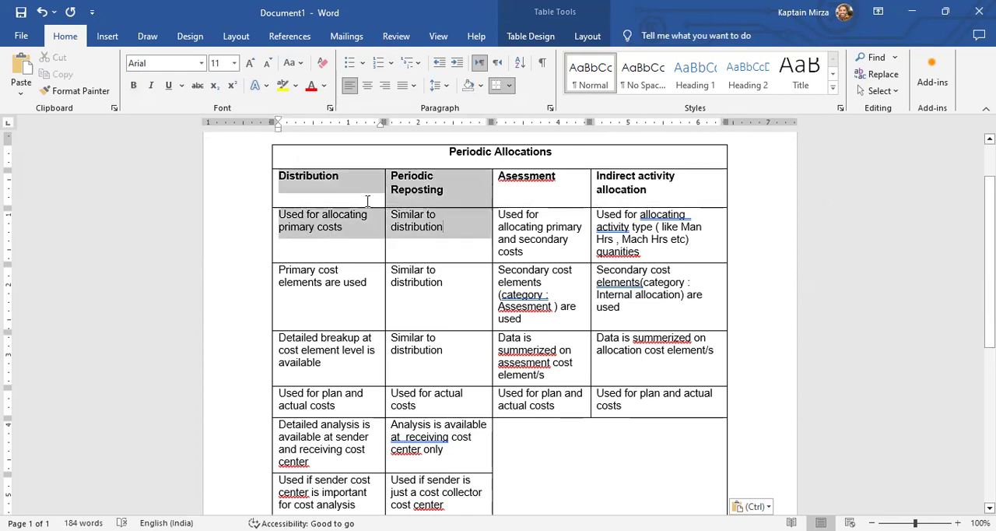
pyautogui.click(420, 246)
pyautogui.click(294, 192)
pyautogui.click(457, 195)
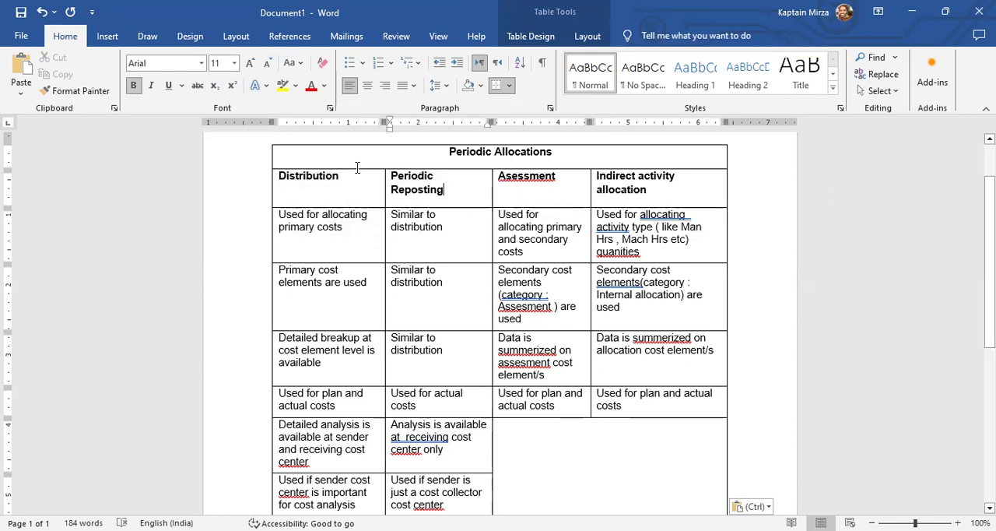
pyautogui.moveTo(355, 163); pyautogui.dragTo(424, 194)
pyautogui.click(442, 229)
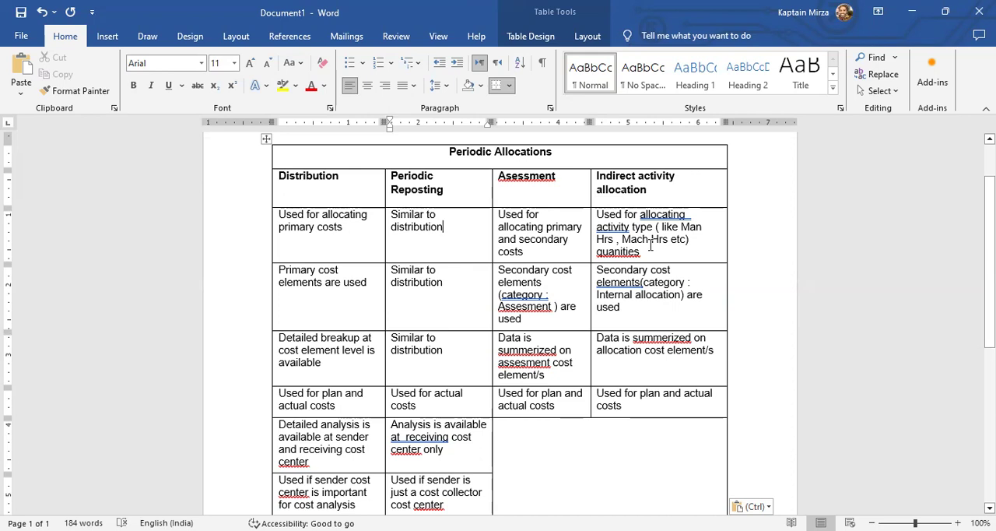
# Examine what Indirect activity allocation is used for and which cost elements each allocation method uses
pyautogui.click(660, 189)
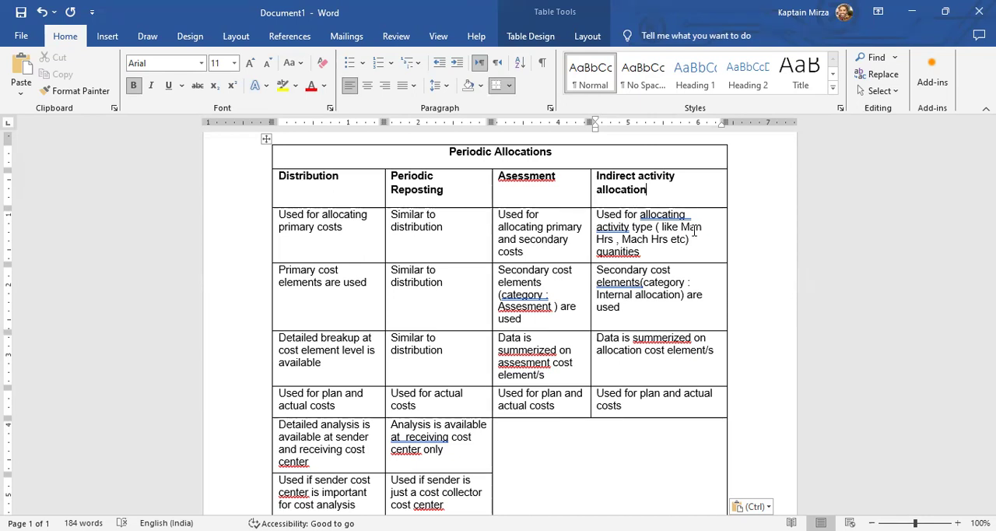
pyautogui.moveTo(642, 251); pyautogui.dragTo(603, 212)
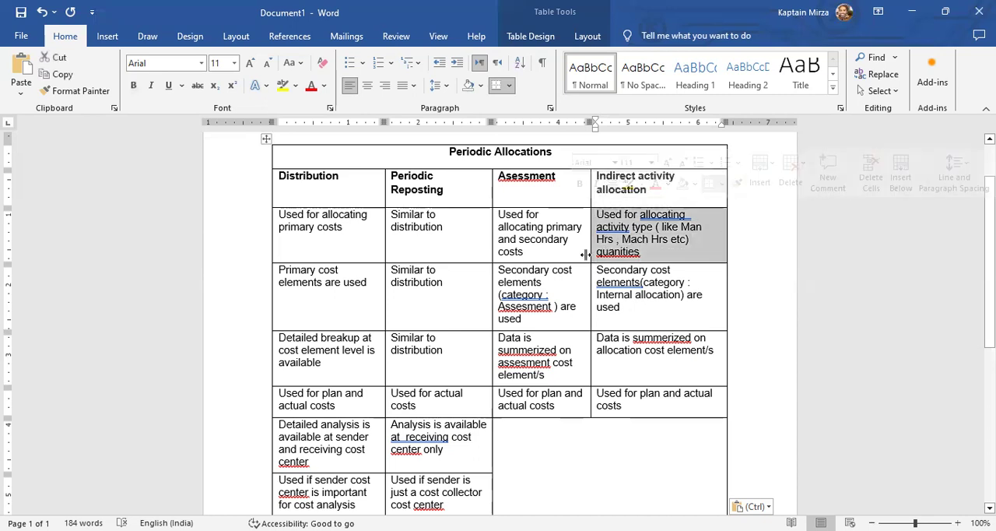
pyautogui.click(148, 312)
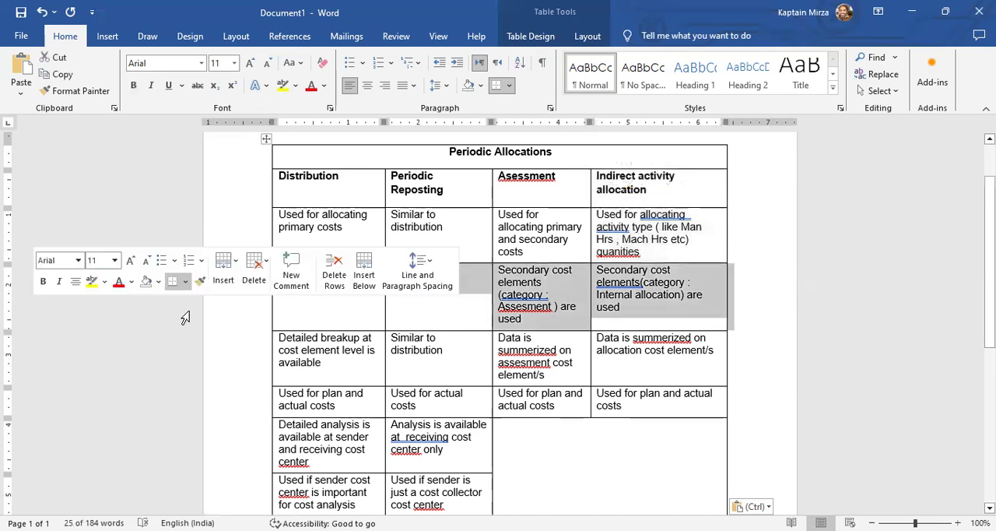
pyautogui.click(289, 322)
pyautogui.click(415, 281)
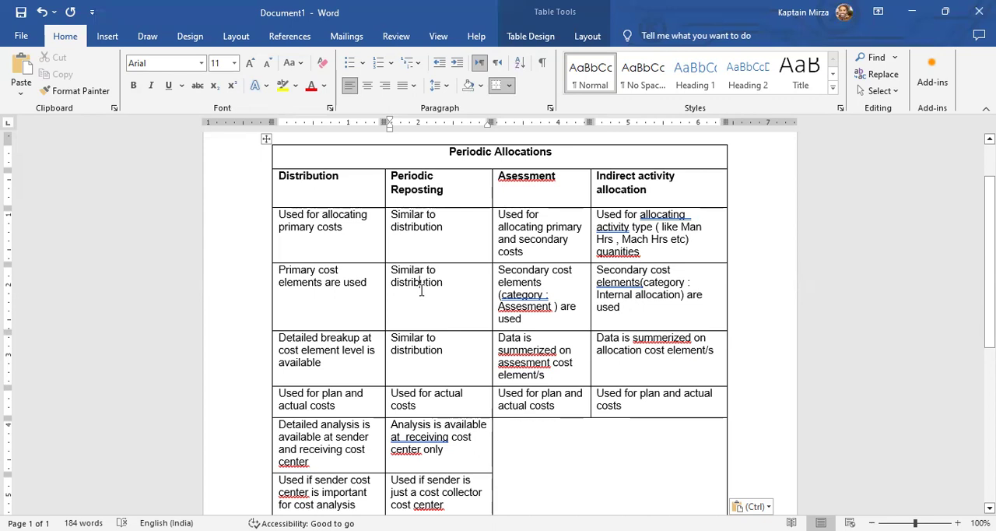
pyautogui.click(513, 289)
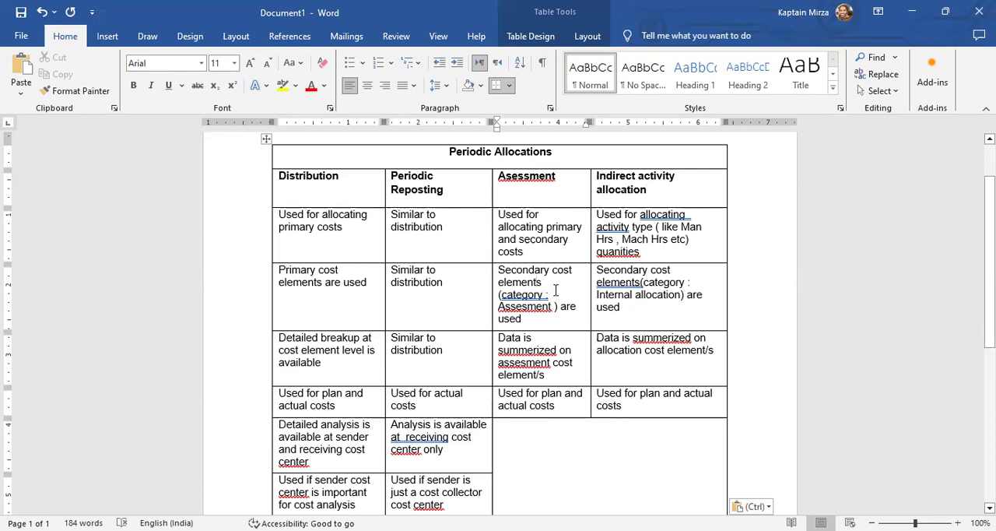
pyautogui.click(555, 289)
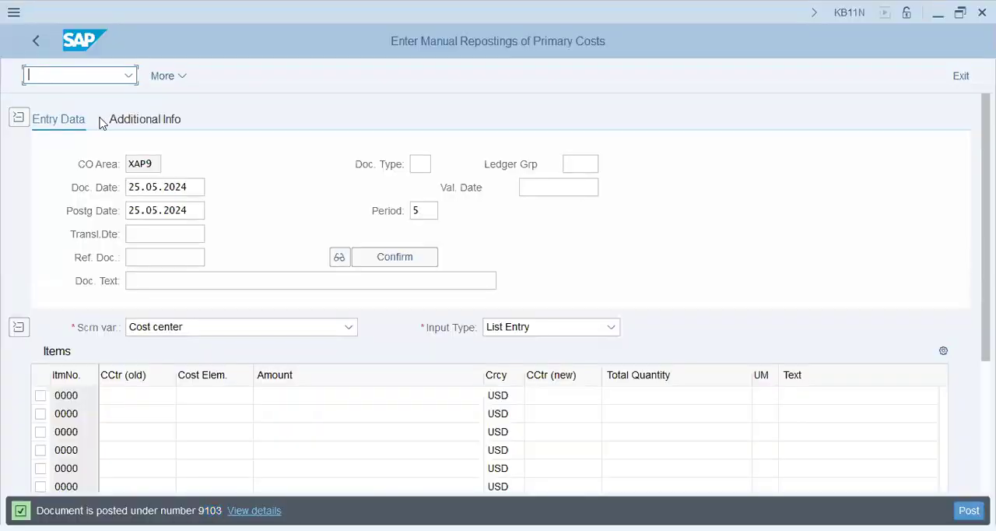
# Switch to SAP, open transaction FS00 and display the Salary account 400500 from the Expenses group
pyautogui.write('/nfs00')
pyautogui.press('Return')
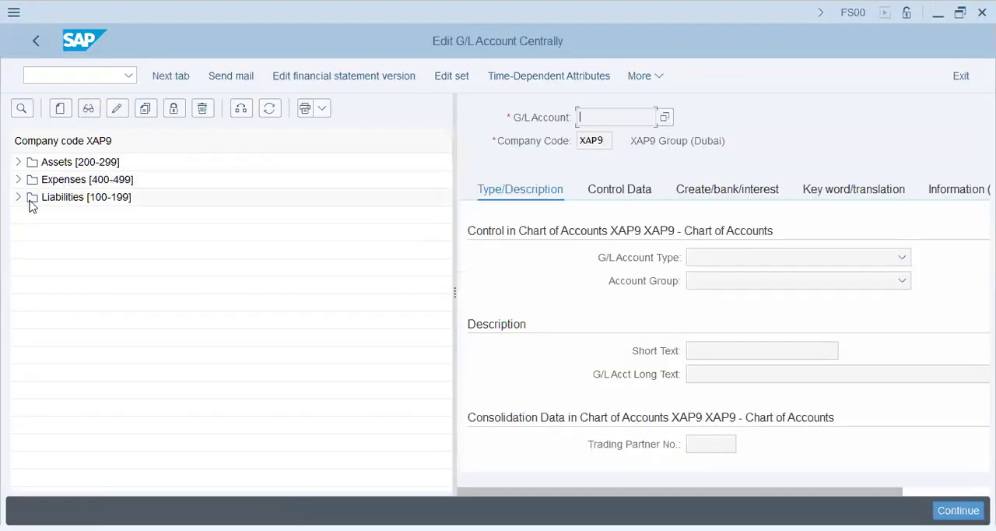
pyautogui.click(18, 180)
pyautogui.click(113, 199)
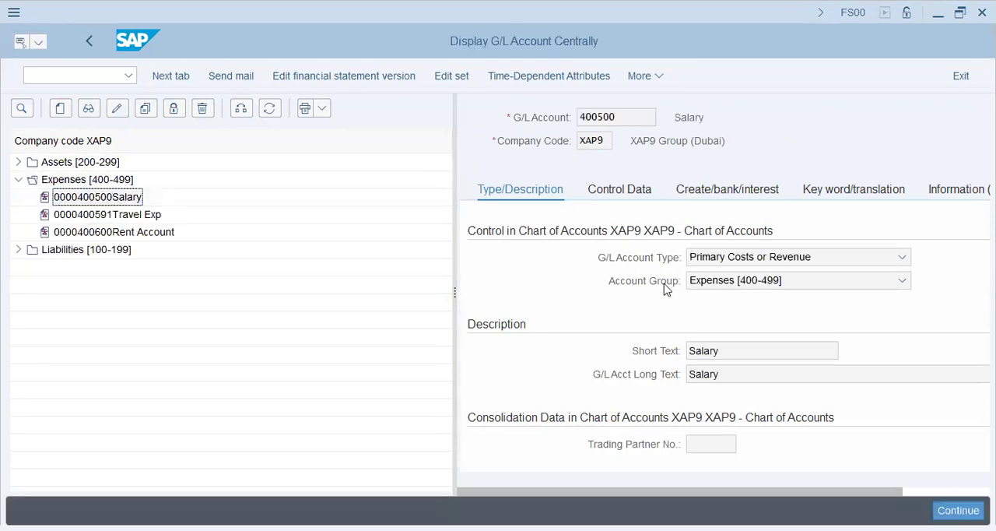
pyautogui.hscroll(3, 732, 332)
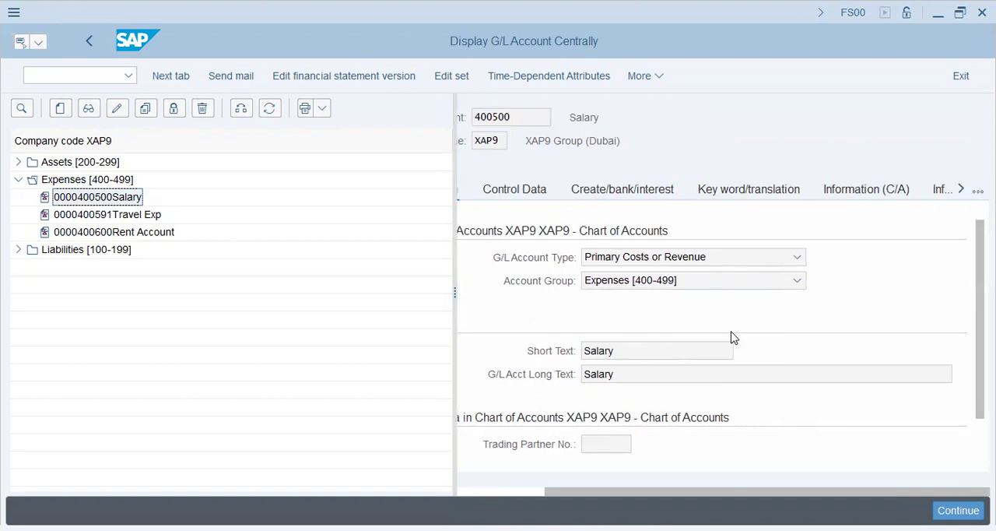
pyautogui.hscroll(-2, 732, 333)
# Check the Salary account's control data for its cost element category in controlling area XAP9
pyautogui.click(606, 192)
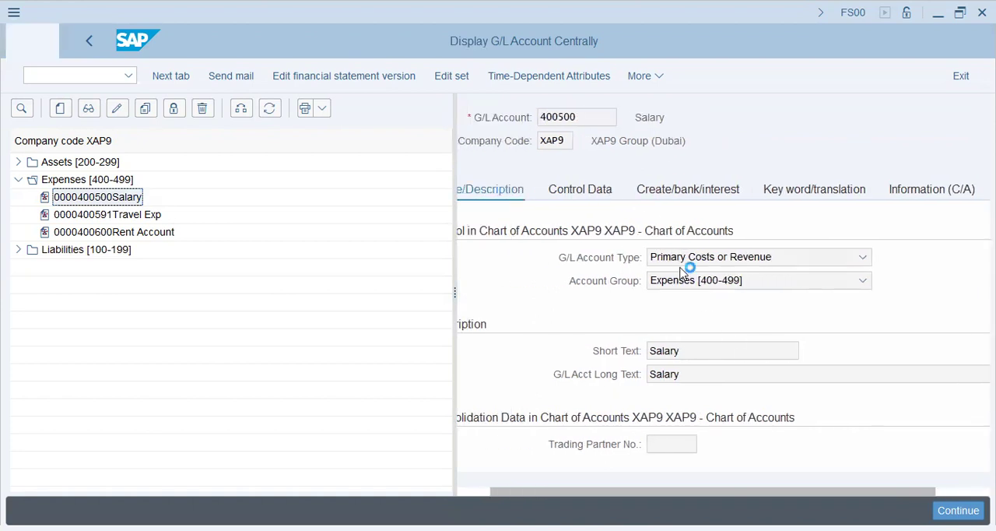
pyautogui.hscroll(3, 691, 341)
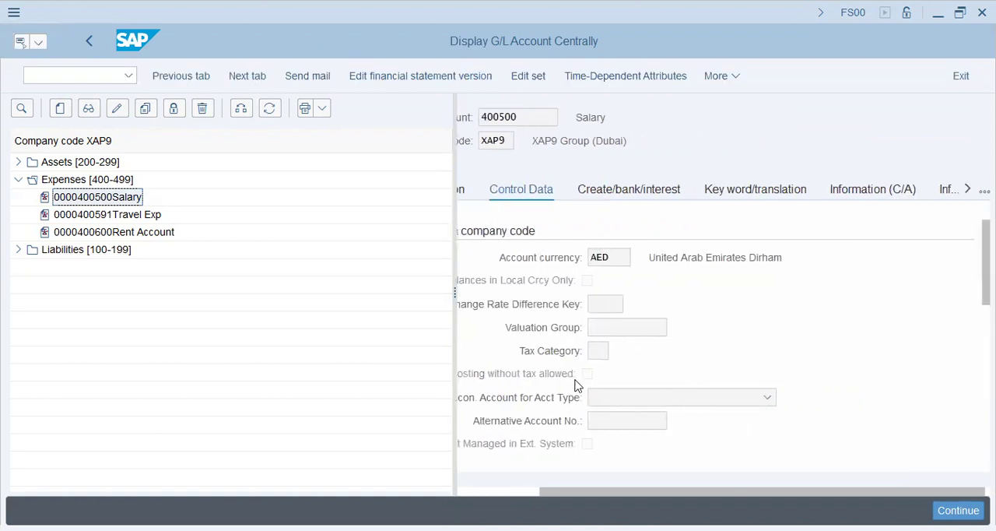
pyautogui.click(643, 397)
pyautogui.click(645, 315)
pyautogui.scroll(-5, 683, 311)
pyautogui.scroll(2, 684, 304)
pyautogui.scroll(-3, 684, 304)
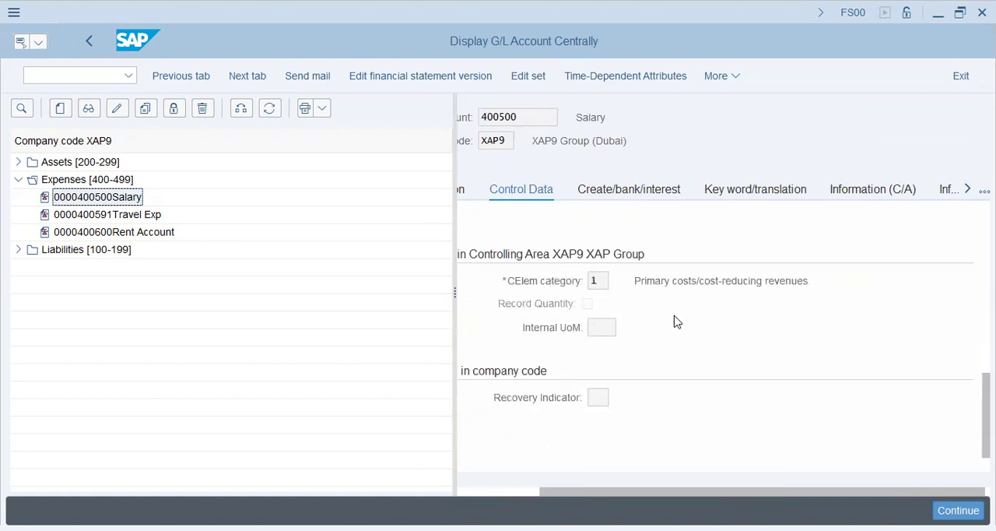
# List the possible values for the Salary account's cost element category, examine the primary cost element categories and close the list
pyautogui.click(655, 284)
pyautogui.click(616, 284)
pyautogui.click(771, 285)
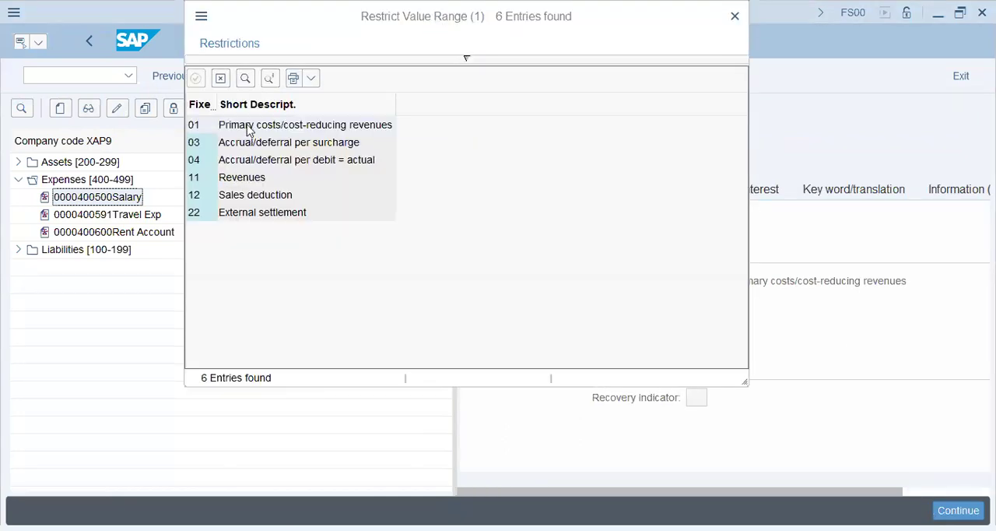
pyautogui.click(248, 144)
pyautogui.click(248, 159)
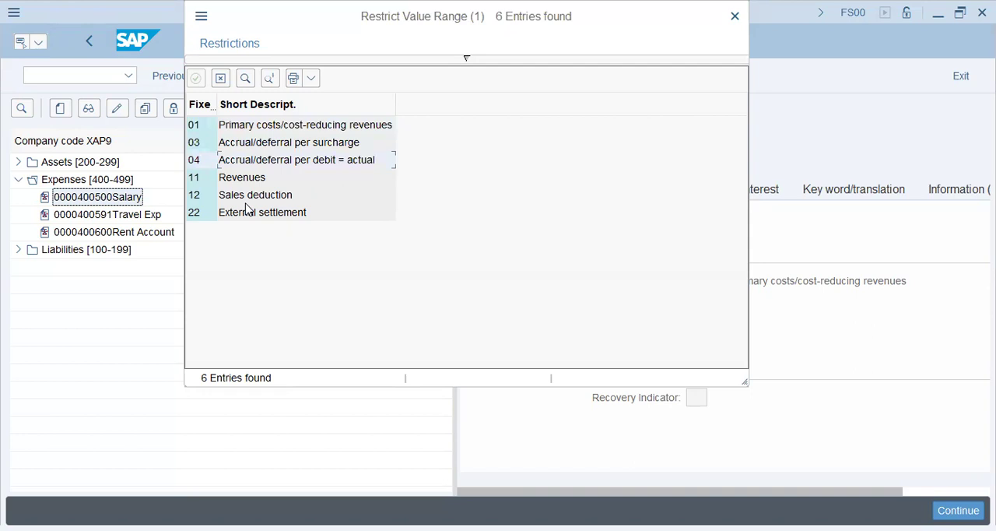
pyautogui.click(245, 127)
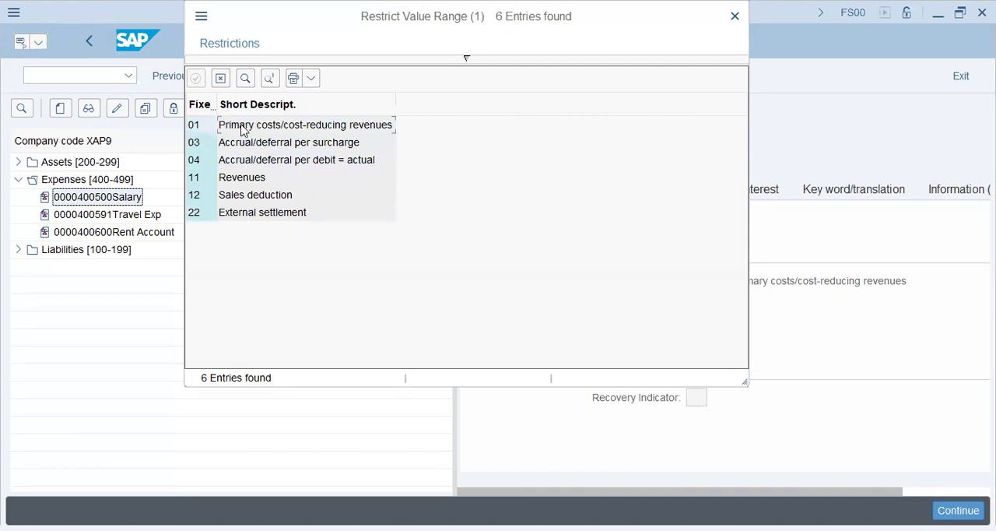
pyautogui.click(247, 148)
pyautogui.click(249, 162)
pyautogui.click(248, 178)
pyautogui.click(247, 197)
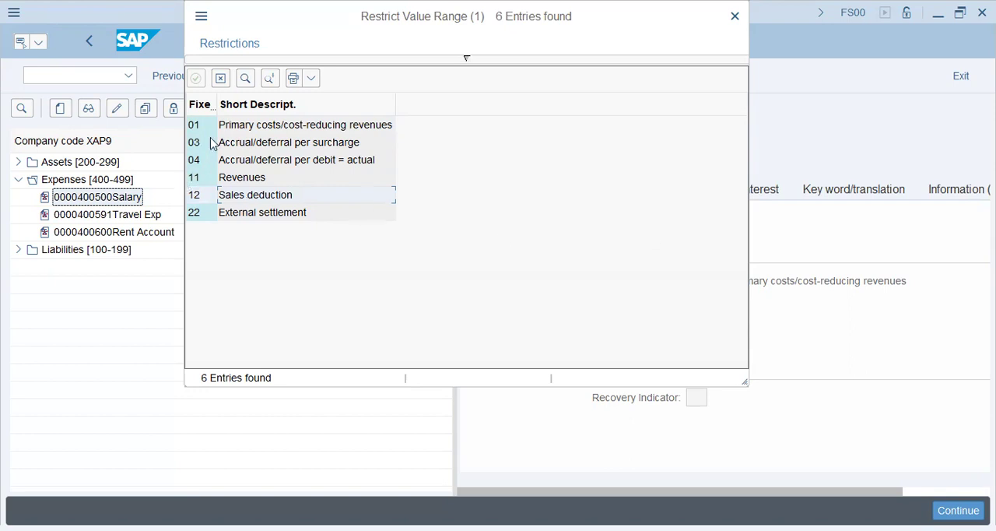
pyautogui.doubleClick(319, 180)
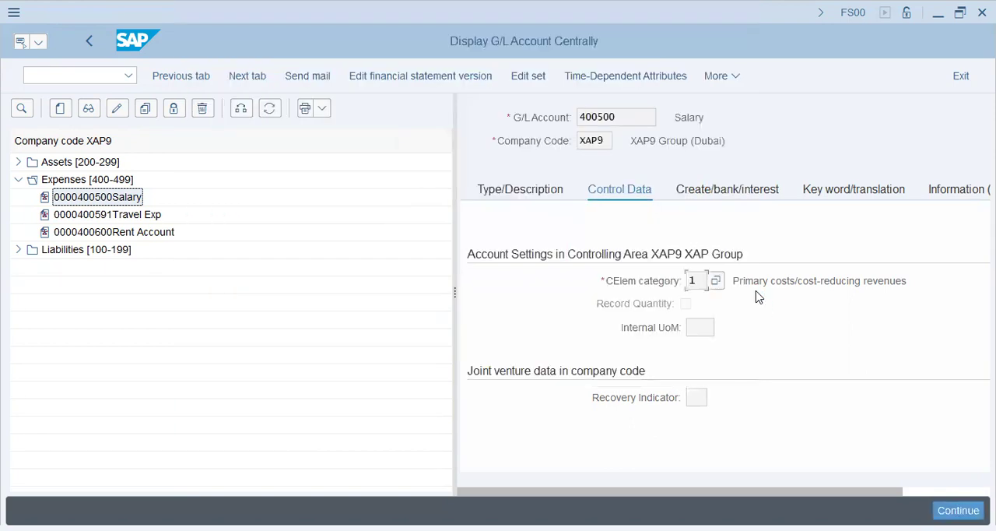
# Switch to Word and compare Indirect activity allocation's cost element category and the level of cost detail each allocation method offers
pyautogui.hotkey('alt', 'Tab')
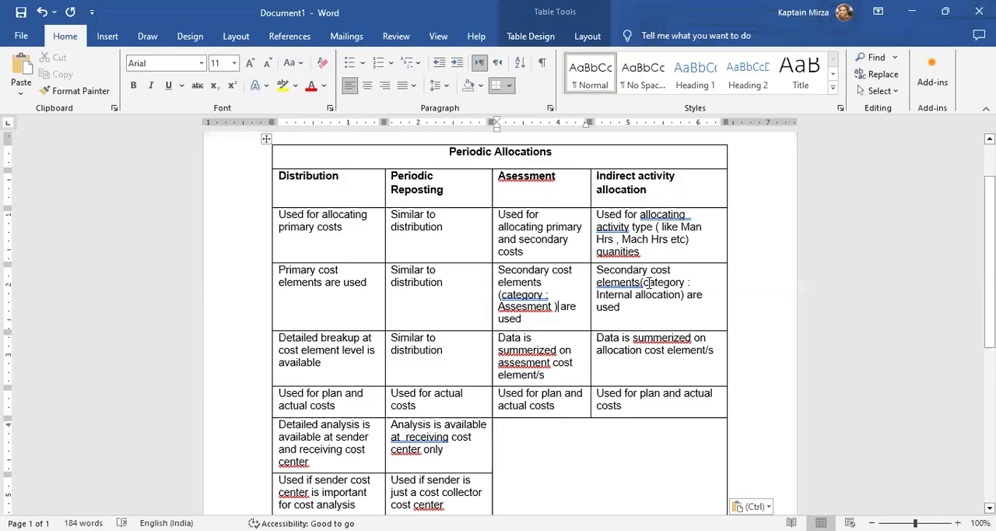
pyautogui.click(630, 294)
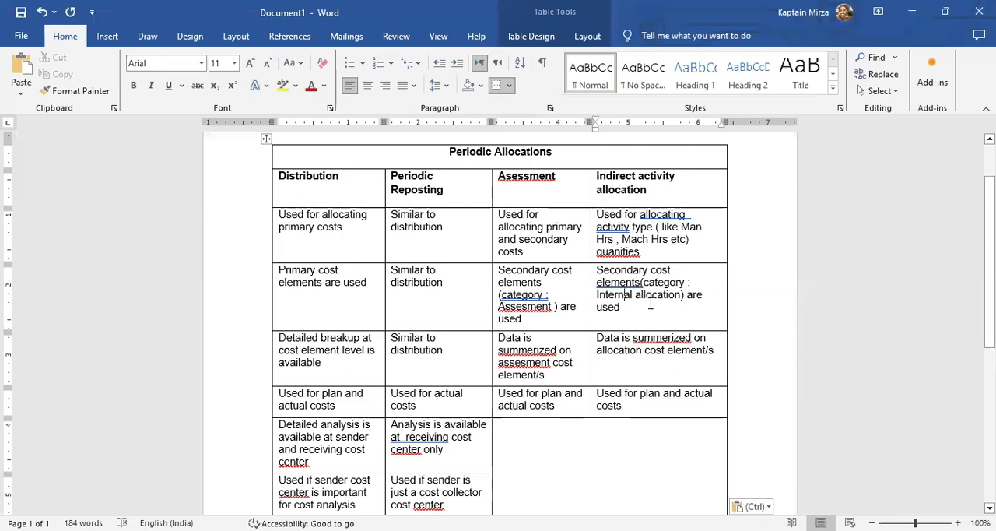
pyautogui.scroll(-1, 379, 316)
pyautogui.scroll(-2, 379, 316)
pyautogui.click(325, 224)
pyautogui.click(427, 229)
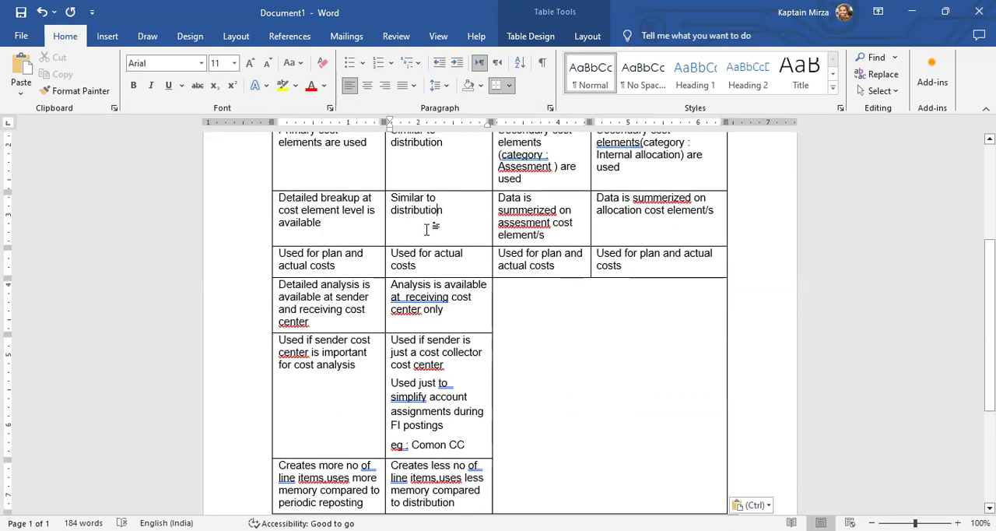
pyautogui.click(554, 234)
pyautogui.click(648, 224)
# Review the four method headings of the Periodic Allocations table, from Distribution to Indirect activity allocation
pyautogui.scroll(5, 640, 223)
pyautogui.click(329, 261)
pyautogui.click(457, 259)
pyautogui.click(546, 253)
pyautogui.click(631, 263)
pyautogui.moveTo(587, 230); pyautogui.dragTo(611, 264)
pyautogui.click(776, 229)
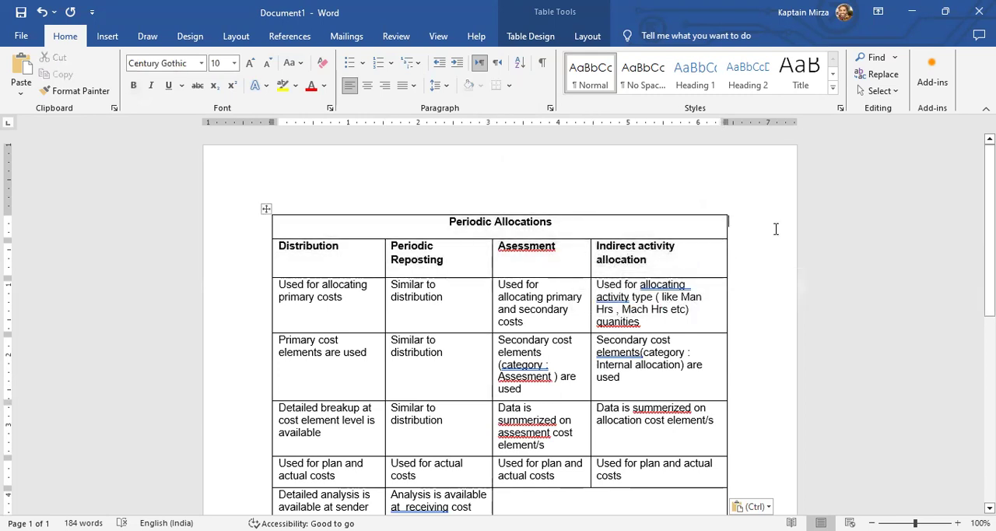